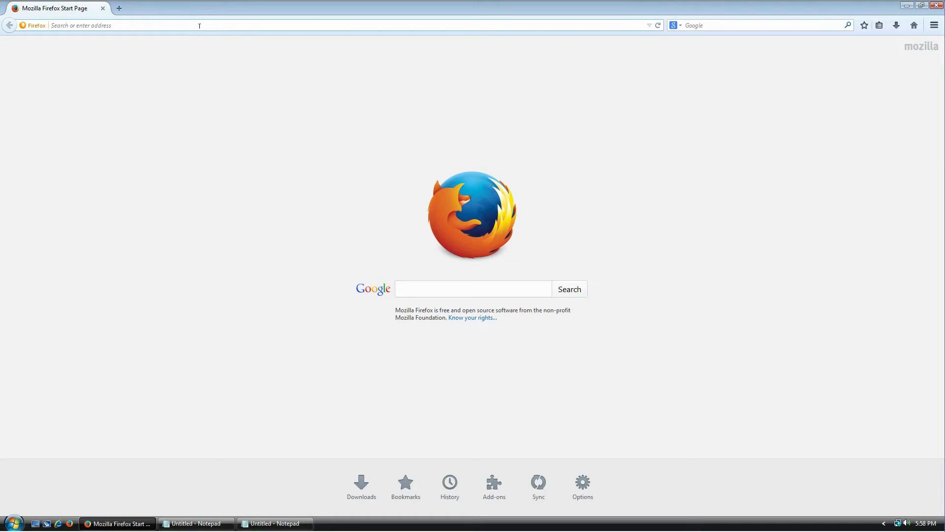
Load keepass.info and open the 'KeePass 2.27 released' news announcement
type("keepass.info")
key("Return")
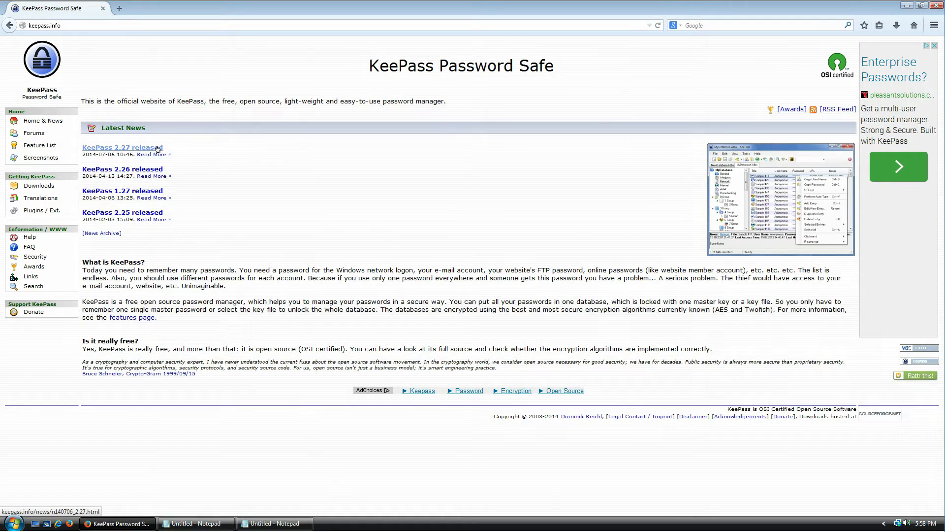
left_click(126, 147)
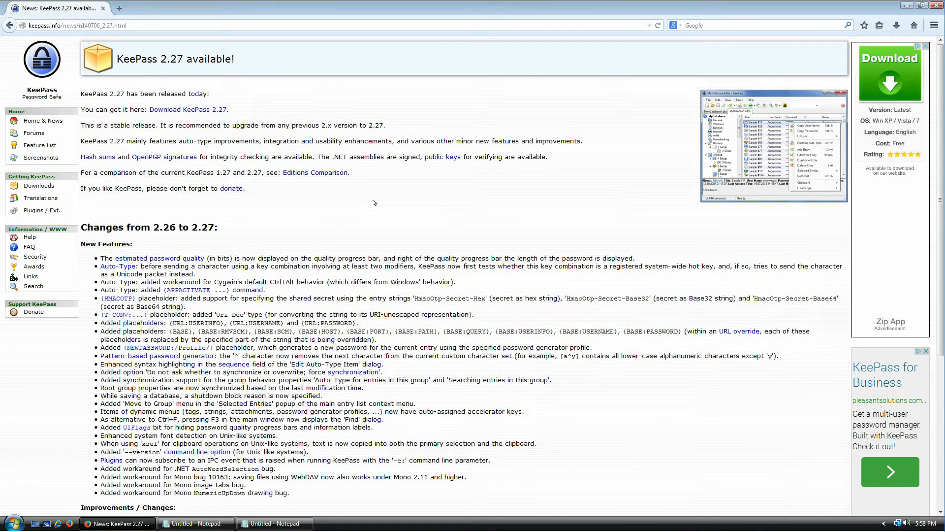
Go to the Downloads page and highlight the Classic Edition heading and its Windows XP prerequisites
left_click(208, 110)
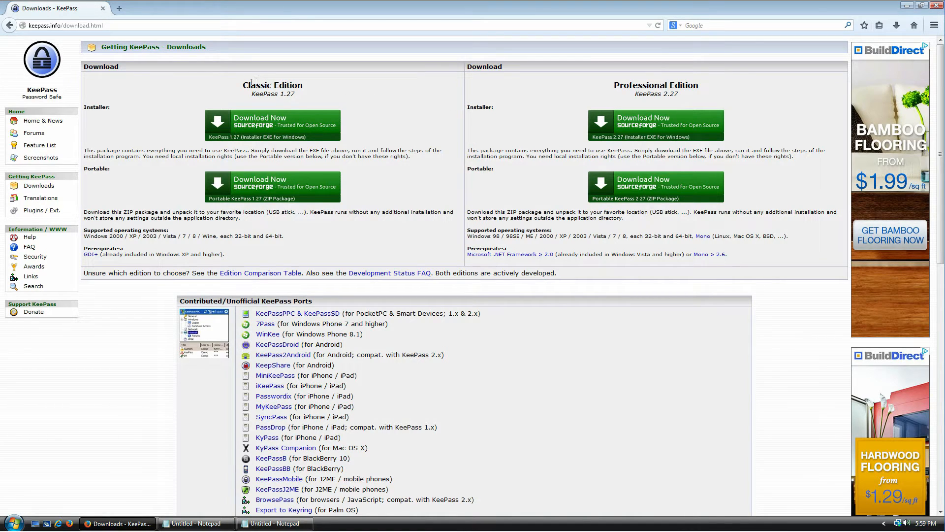
mouse_move(242, 84)
left_mouse_down()
mouse_move(303, 85)
mouse_move(253, 94)
left_mouse_up()
left_click_drag(612, 83, 691, 92)
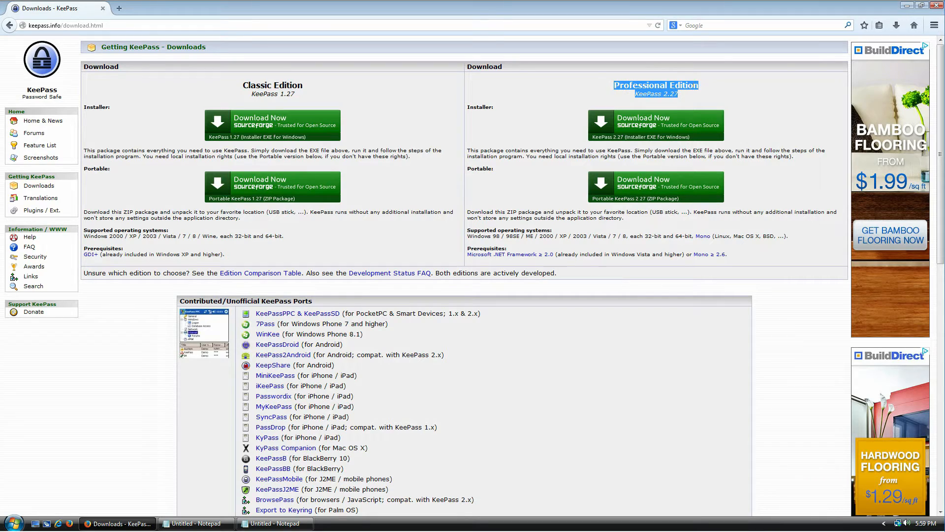
left_click(716, 93)
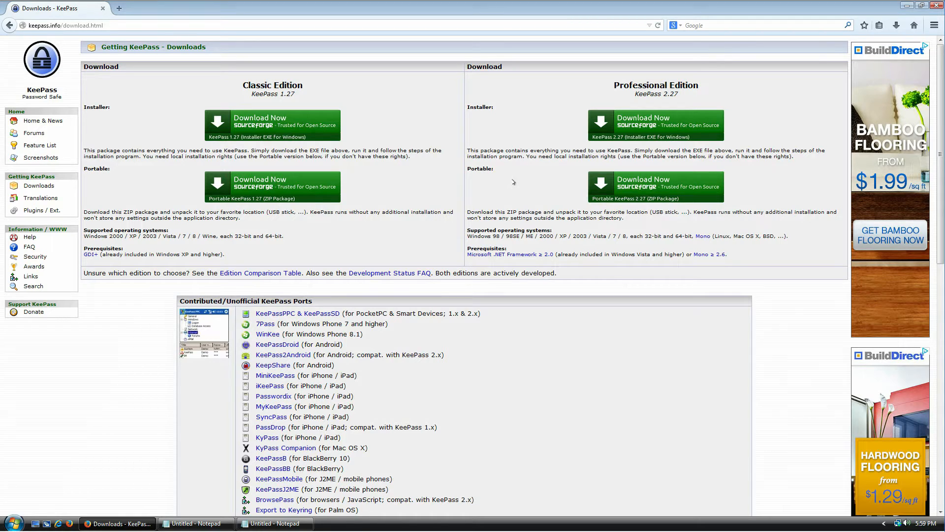
left_click_drag(289, 85, 248, 85)
left_click_drag(240, 255, 78, 248)
left_click(196, 254)
left_click_drag(153, 250, 211, 255)
left_click(267, 257)
Highlight the Professional Edition heading and its .NET/Mono and Windows Vista prerequisites
left_click_drag(707, 92, 623, 87)
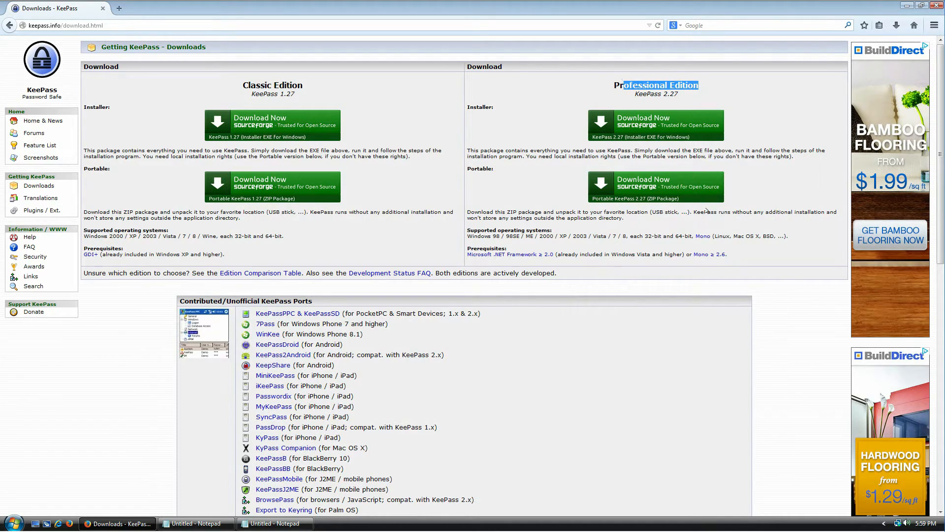
left_click_drag(730, 257, 470, 256)
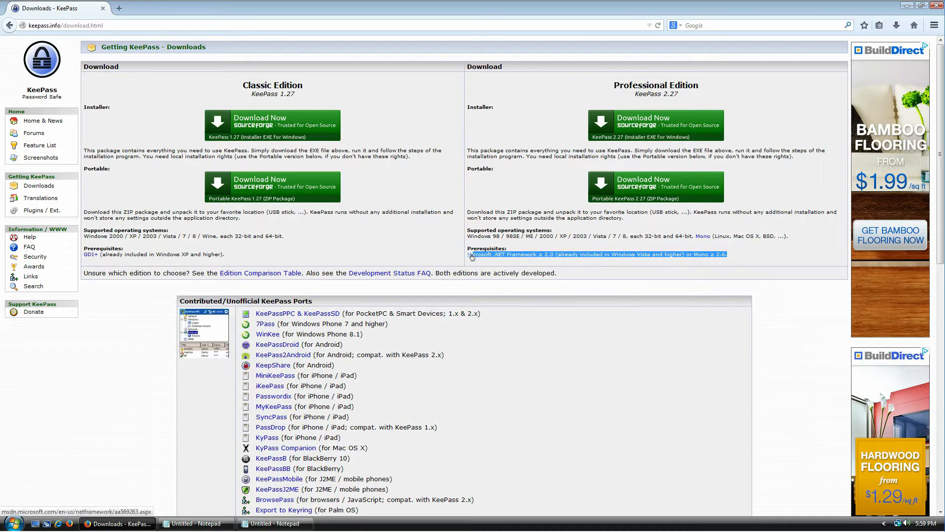
left_click(563, 252)
left_click_drag(610, 254, 671, 253)
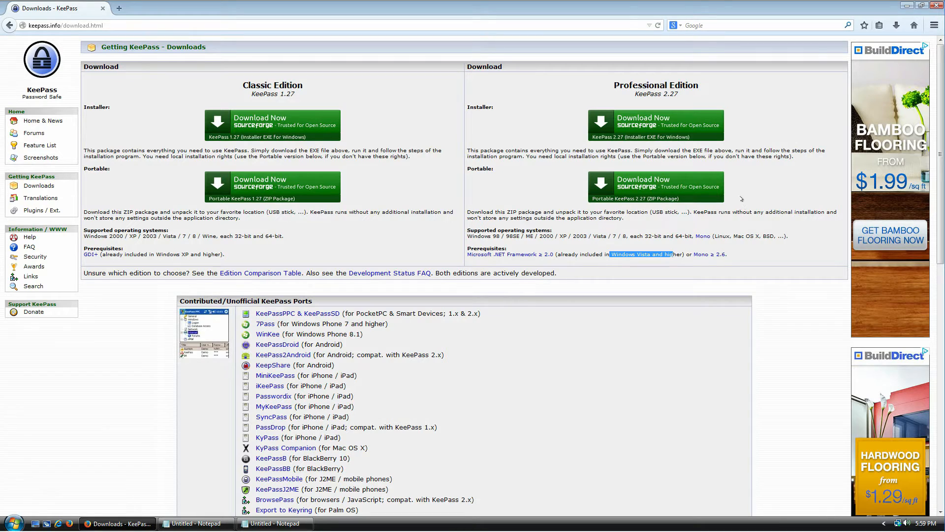
Start the Professional Edition installer download and highlight the Installer and Portable package labels
left_click(670, 126)
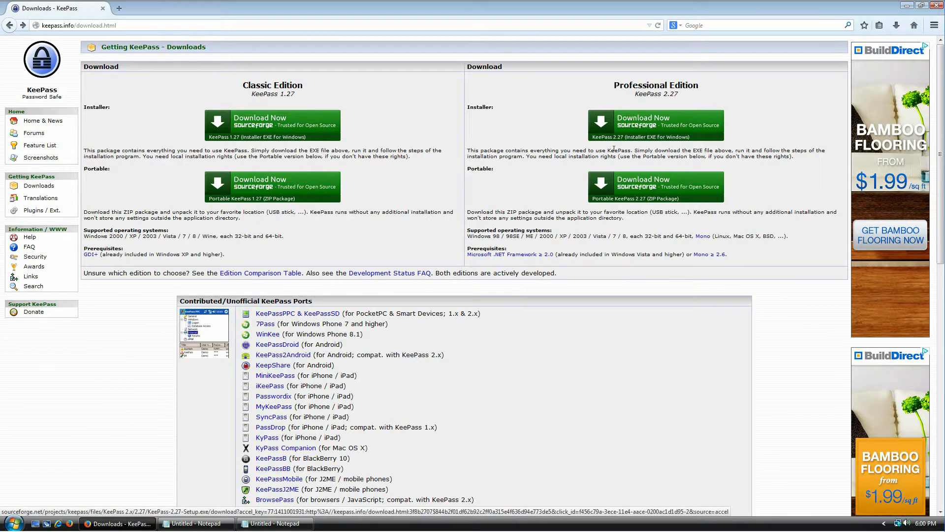
left_click_drag(479, 106, 521, 137)
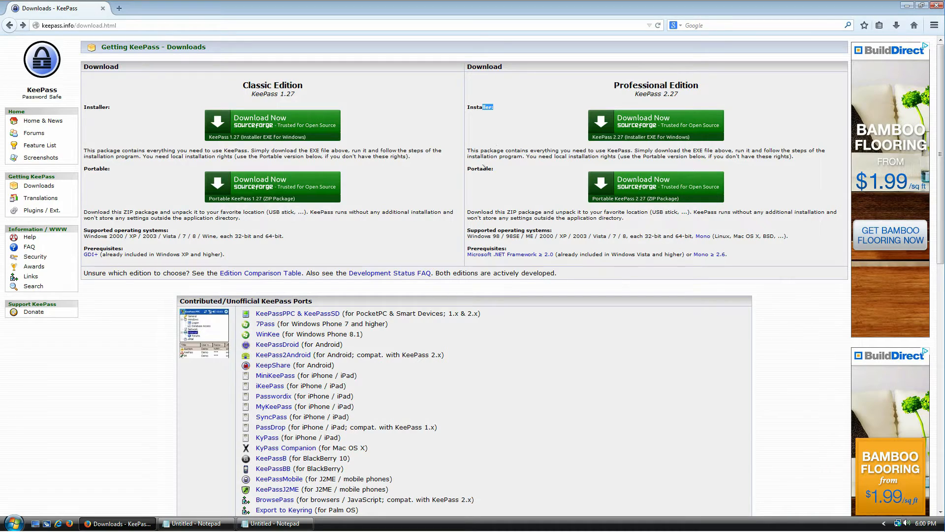
left_click_drag(471, 168, 508, 175)
left_click(531, 175)
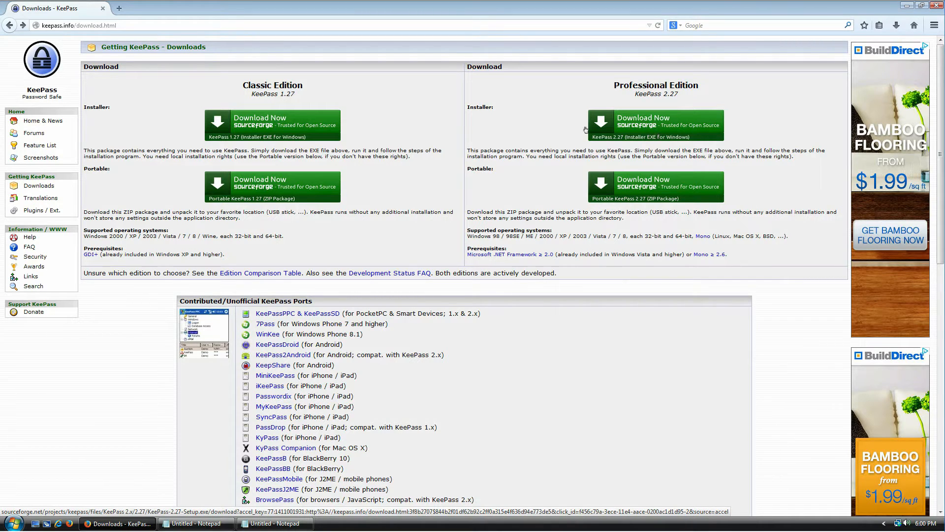
Save KeePass-2.27-Setup.exe from SourceForge and open the finished download from the downloads panel
left_click(642, 126)
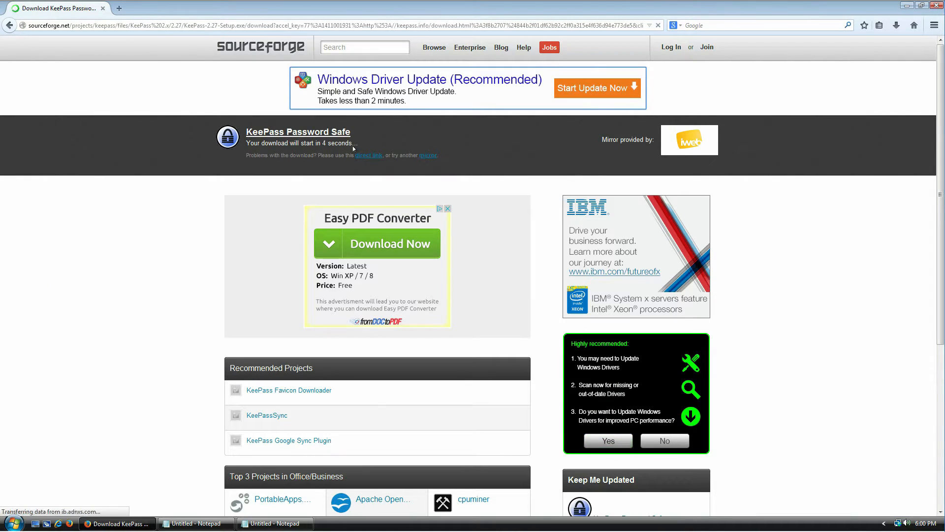
left_click_drag(305, 143, 339, 156)
left_click(318, 148)
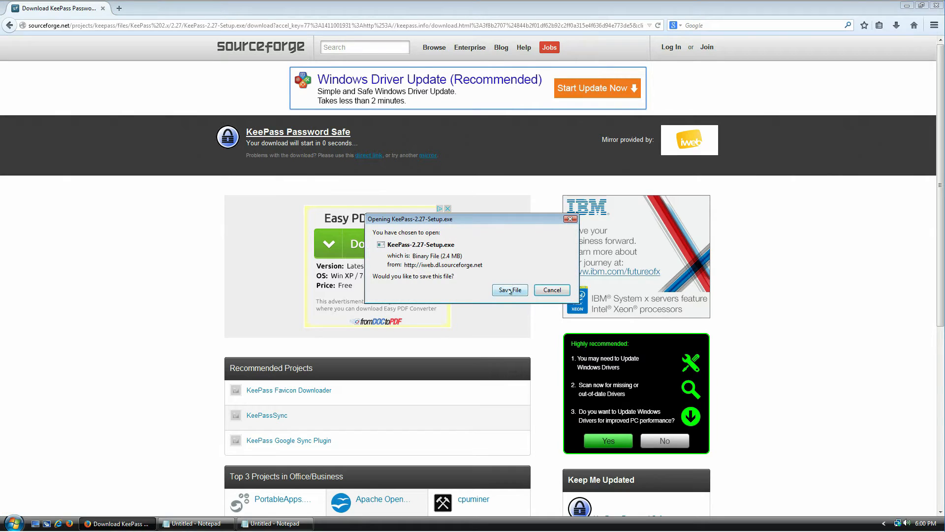
left_click(510, 290)
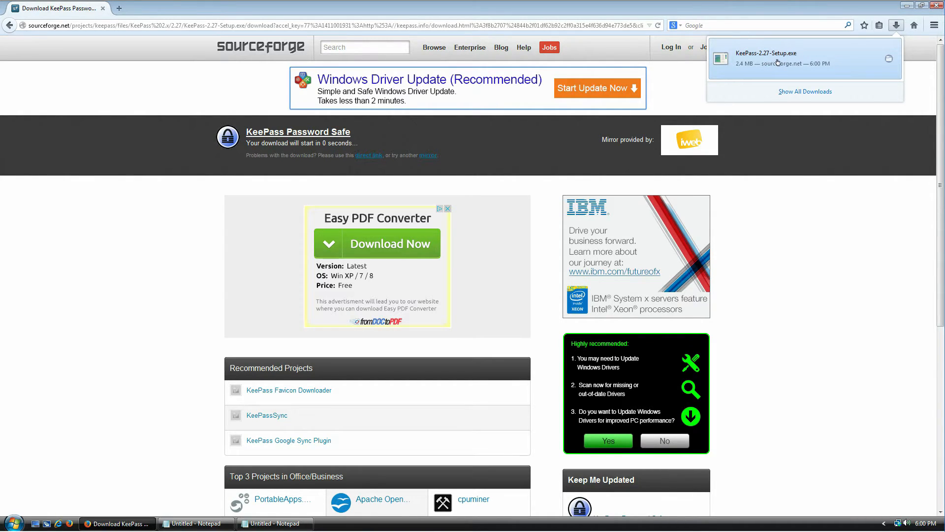
left_click(777, 62)
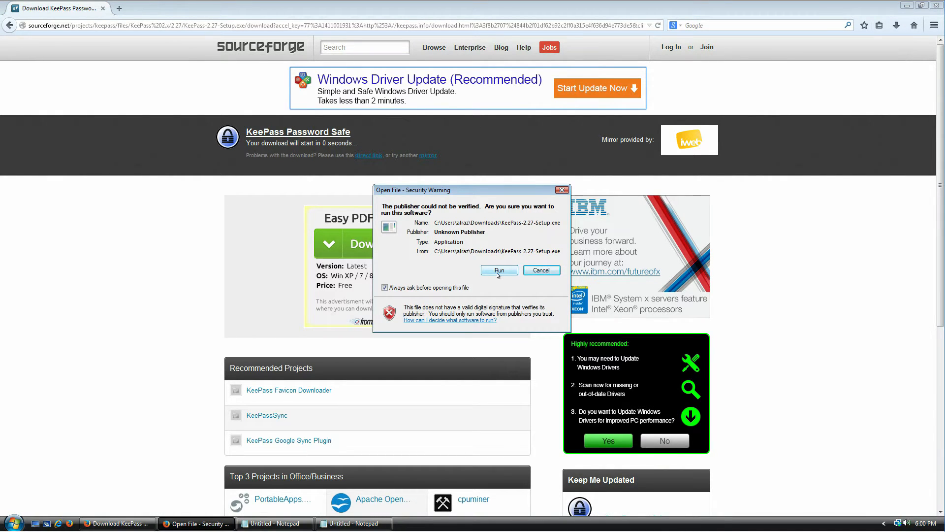
Run the installer in English, accept the licence, and keep the default folder and full components
left_click(499, 272)
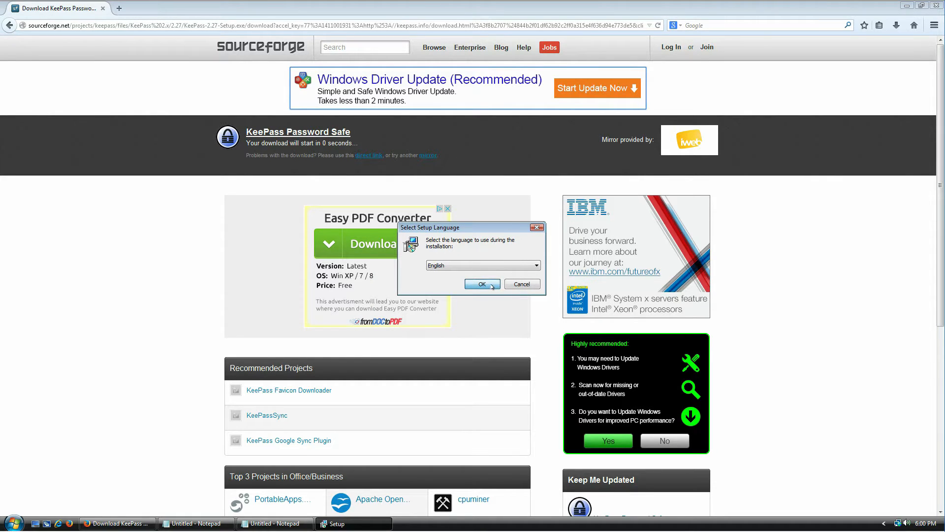
left_click(482, 284)
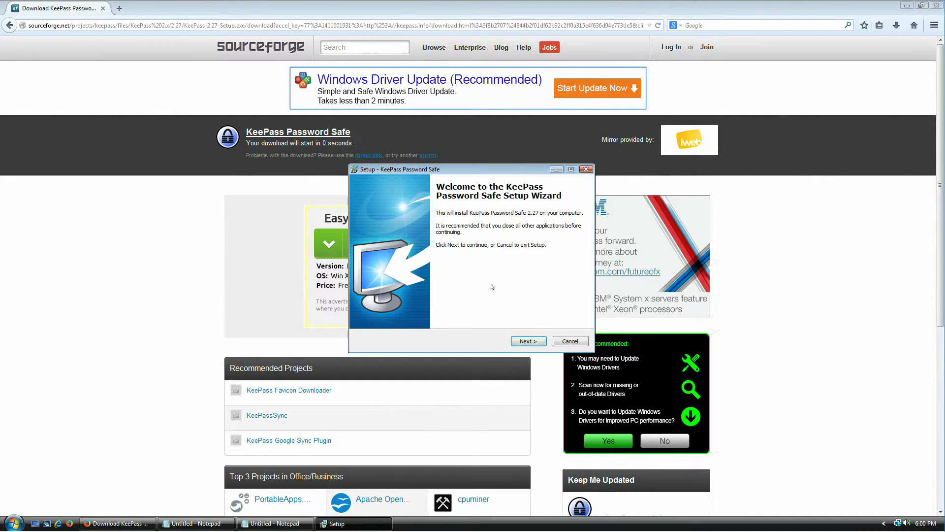
left_click(529, 341)
left_click(419, 311)
left_click(527, 339)
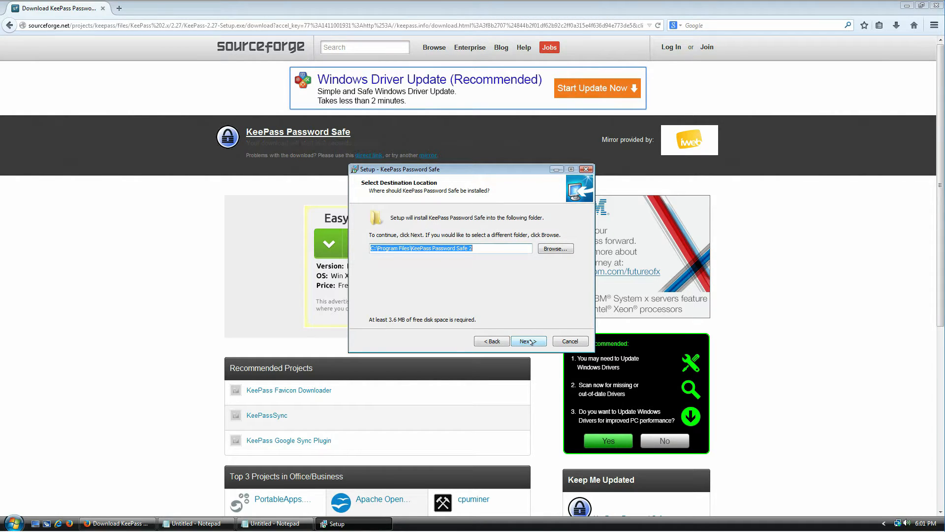
left_click(529, 341)
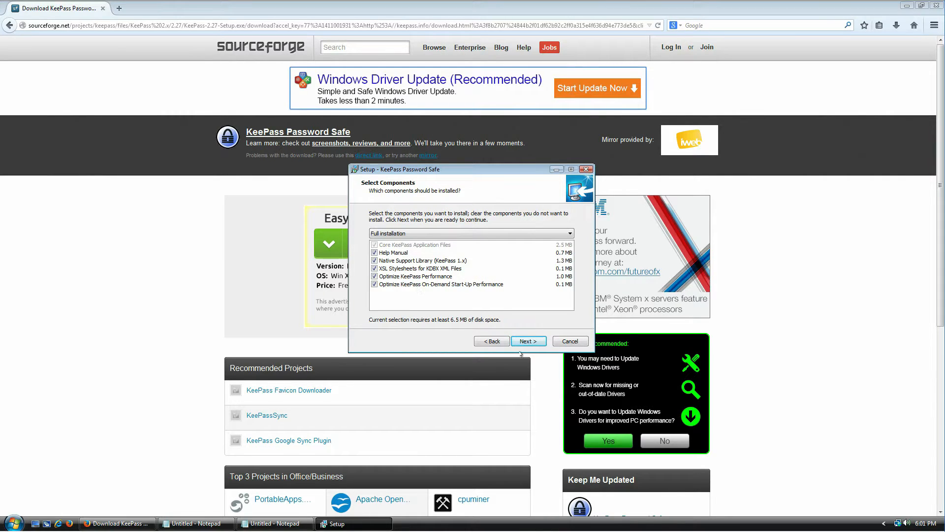
left_click(543, 342)
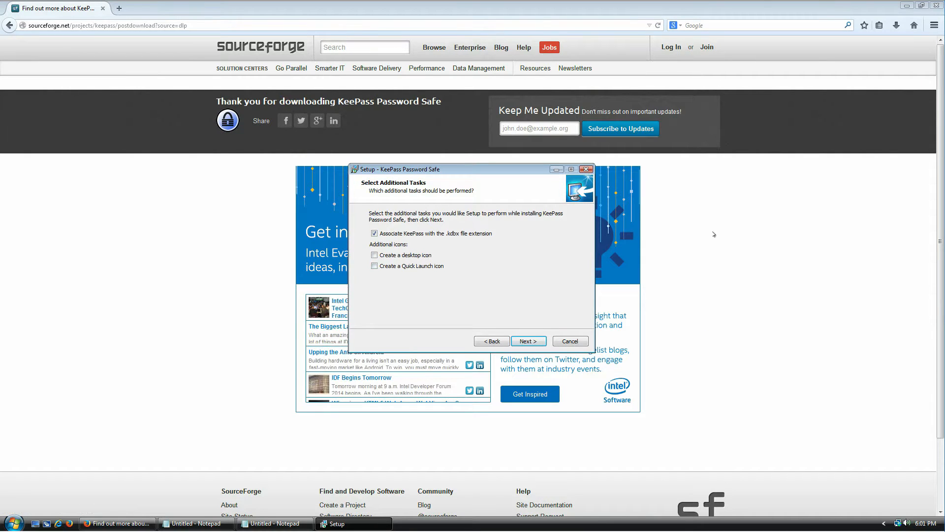
Replace the SourceForge thank-you tab with a blank new tab and return to KeePass Setup
left_click(937, 6)
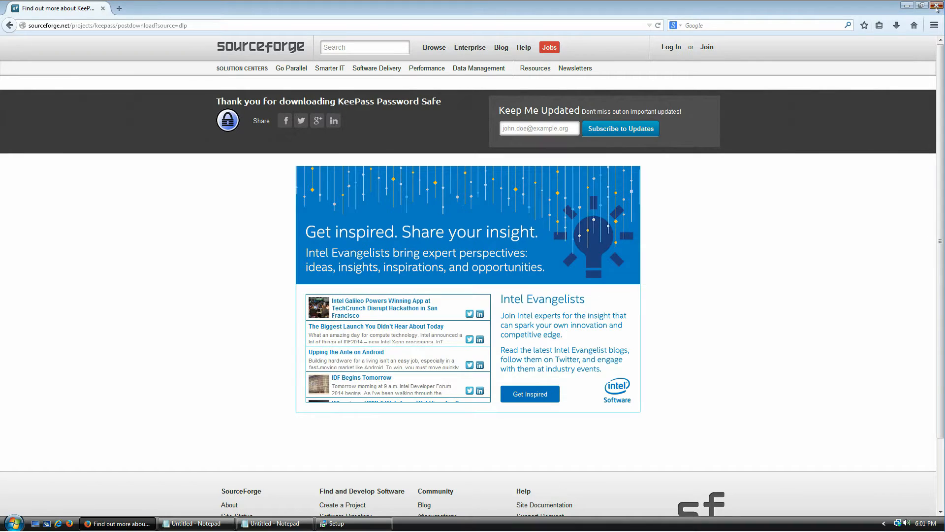
left_click(119, 7)
left_click(102, 9)
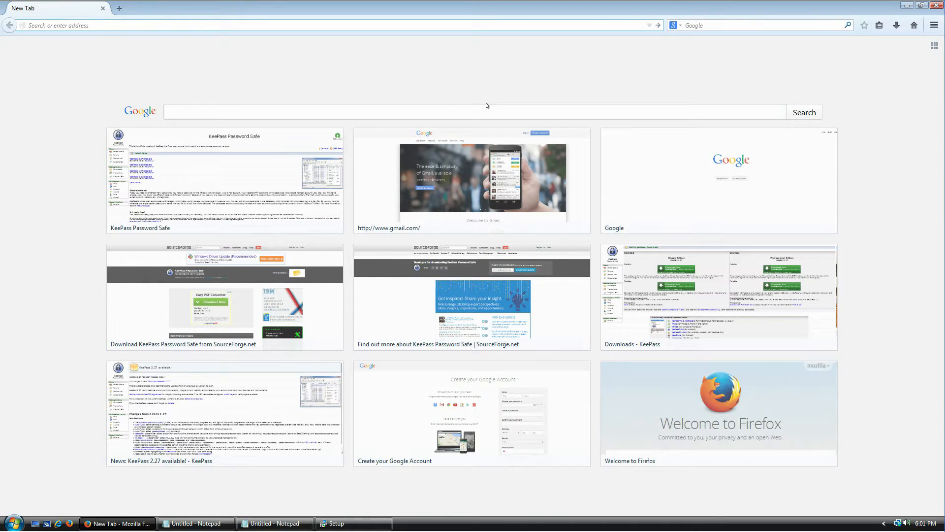
left_click(354, 522)
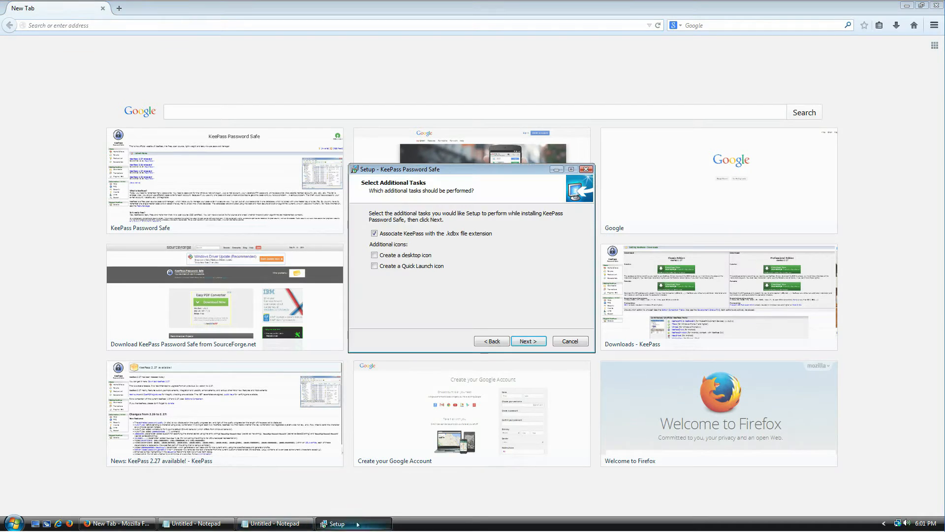
Keep the default additional tasks, install KeePass 2.27, and finish with Launch KeePass checked
left_click(520, 343)
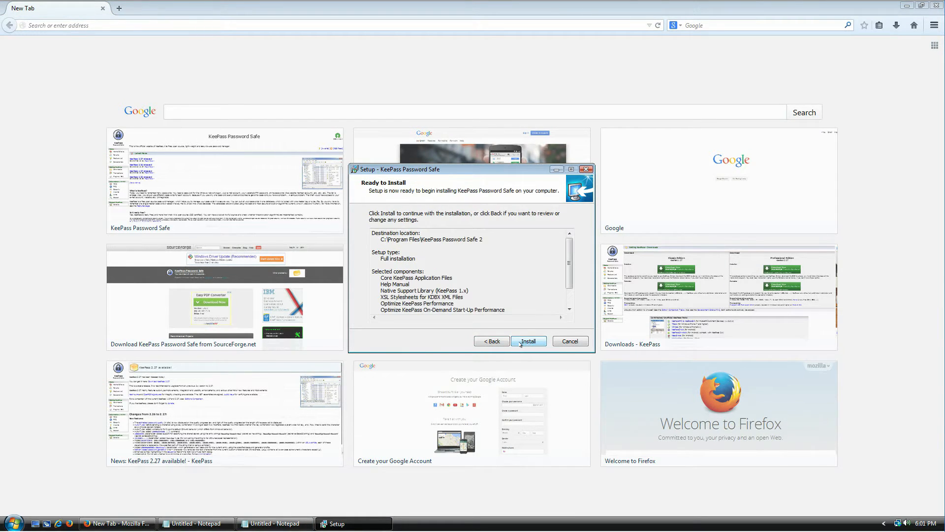
left_click(520, 343)
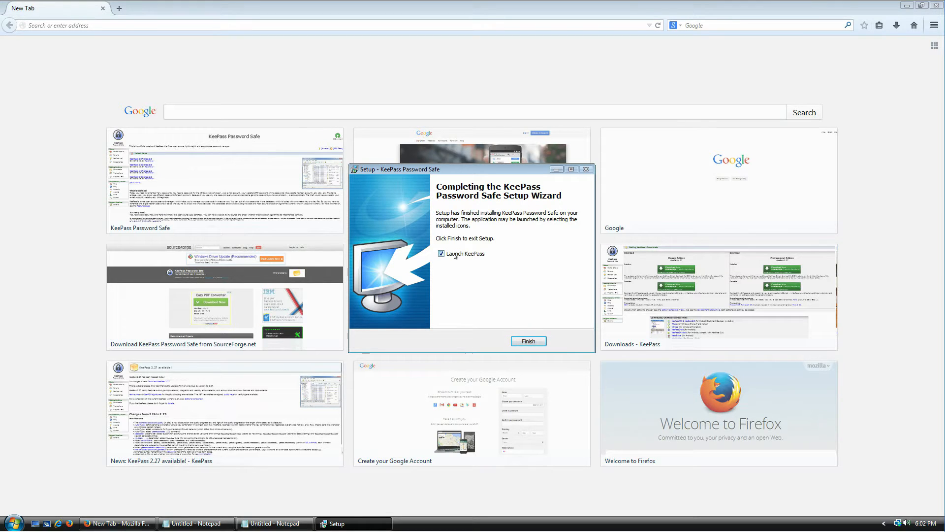
left_click(528, 342)
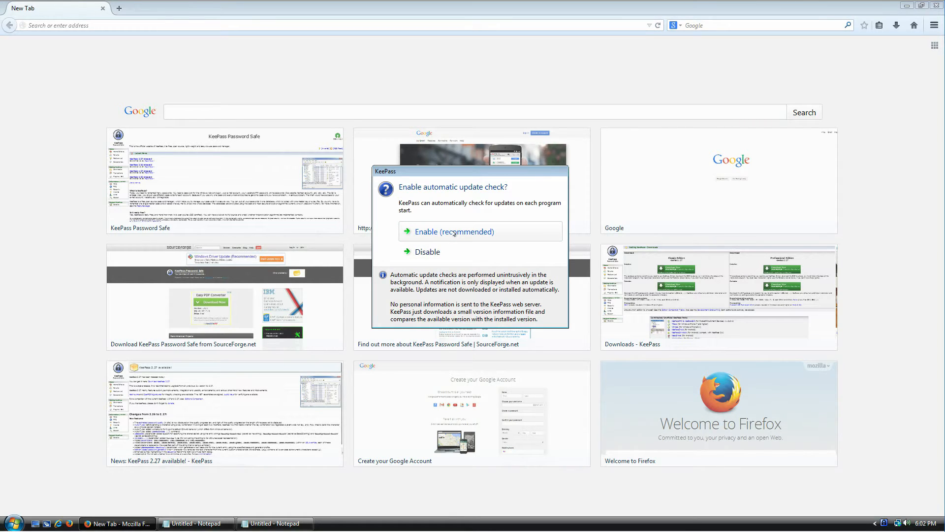
Enable automatic update checks, enlarge the KeePass main window, and show the File menu
left_click(453, 233)
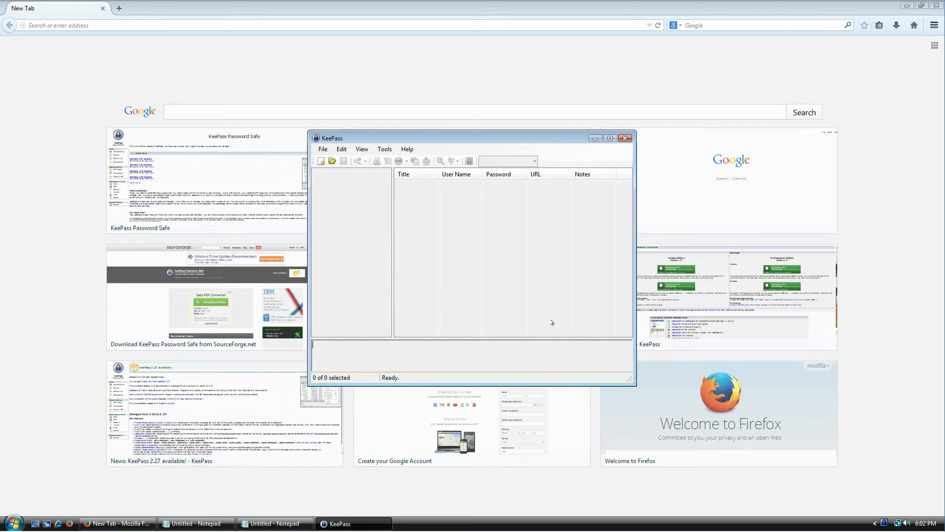
left_click_drag(308, 263, 180, 263)
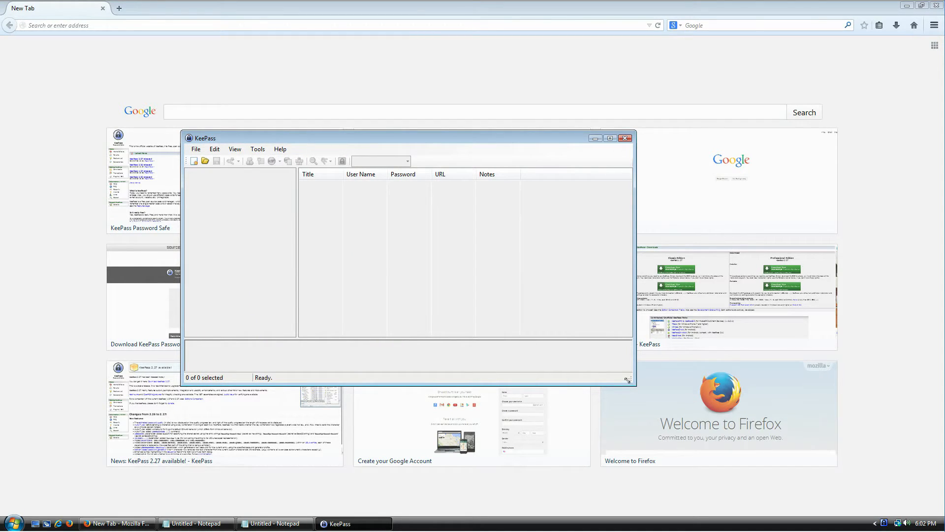
left_click_drag(626, 377, 653, 421)
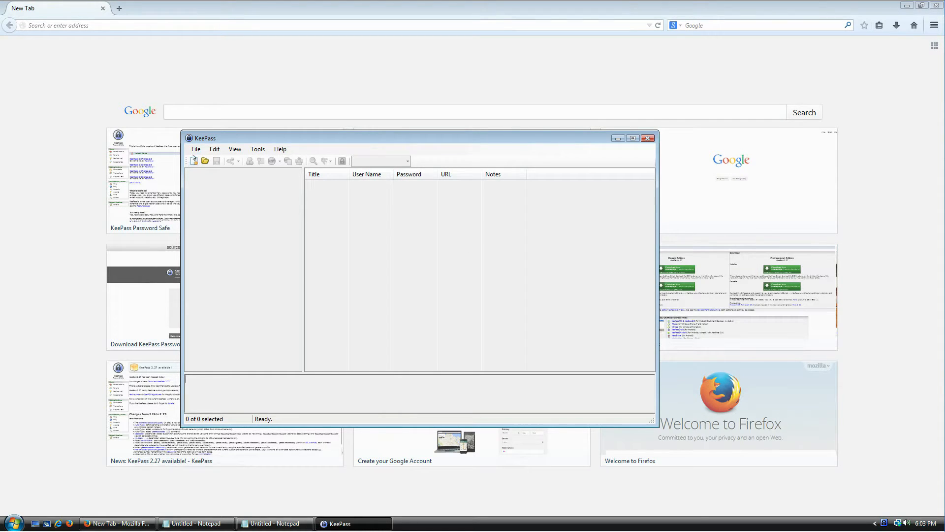
left_click(196, 149)
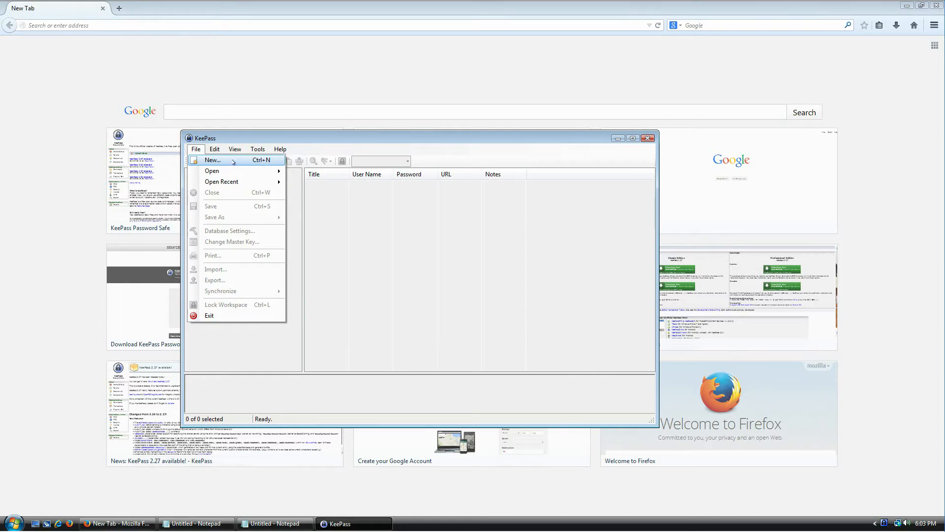
Start a new password database and enlarge and reposition its save dialog
left_click(382, 203)
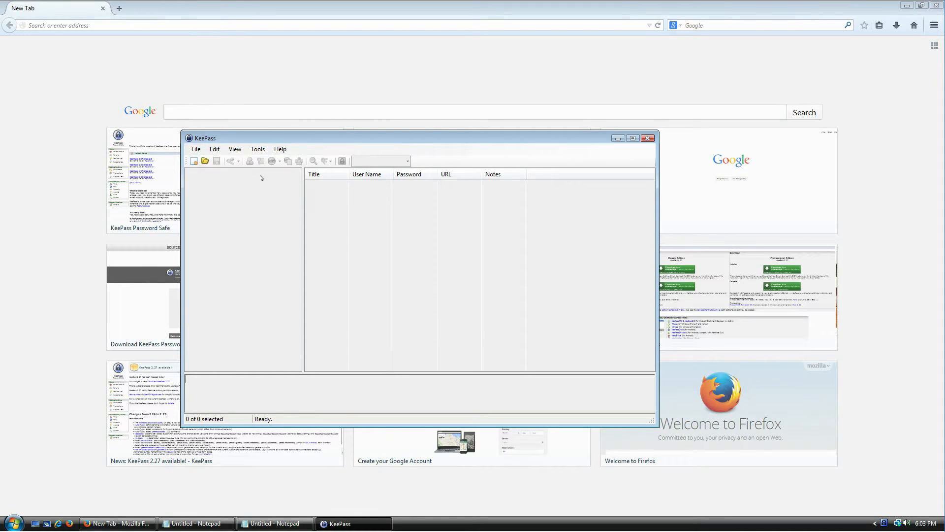
left_click(193, 161)
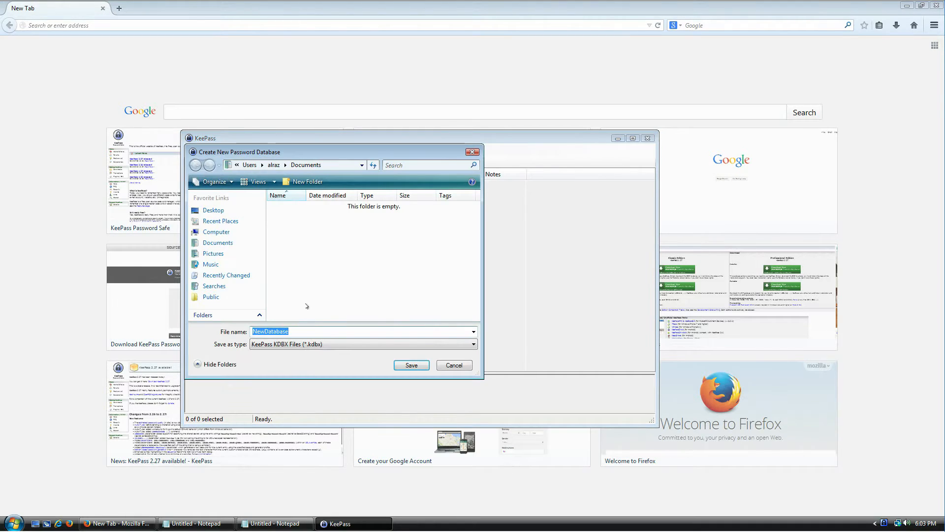
left_click_drag(474, 372, 621, 418)
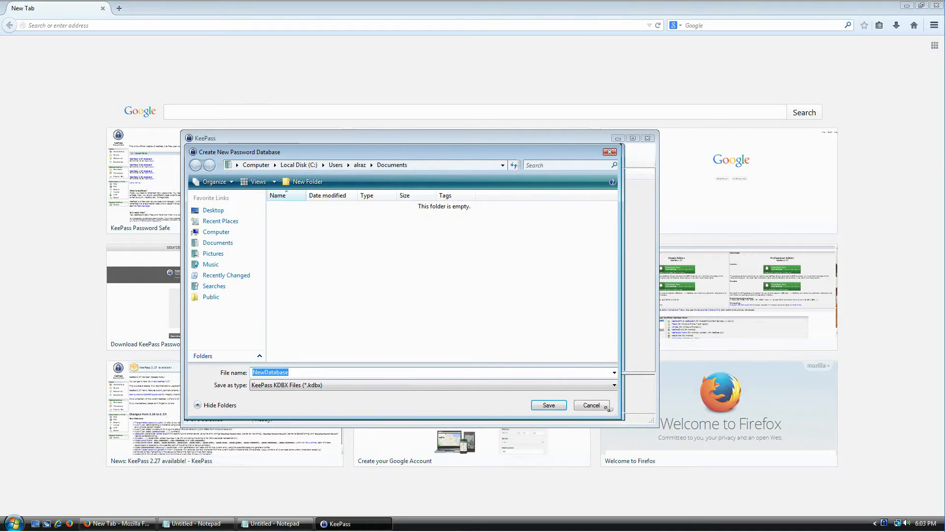
left_click_drag(384, 153, 358, 82)
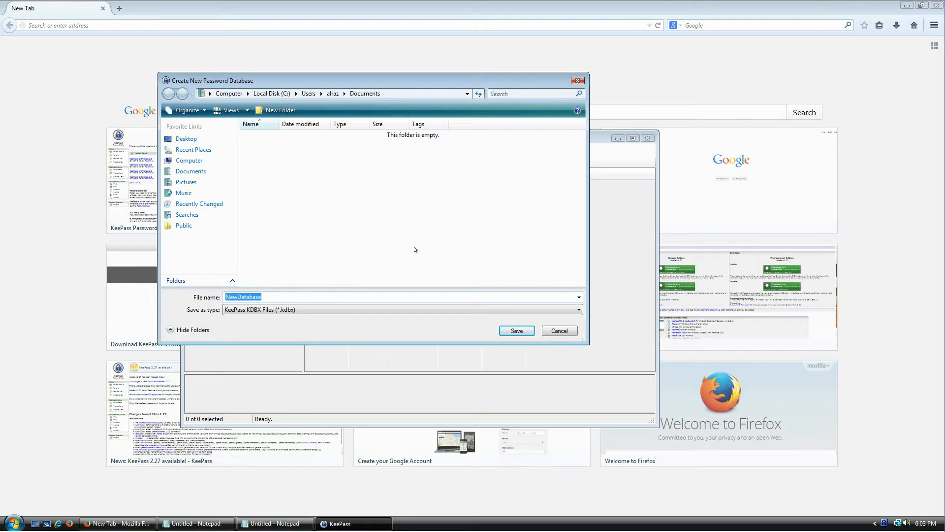
left_click_drag(395, 89, 442, 110)
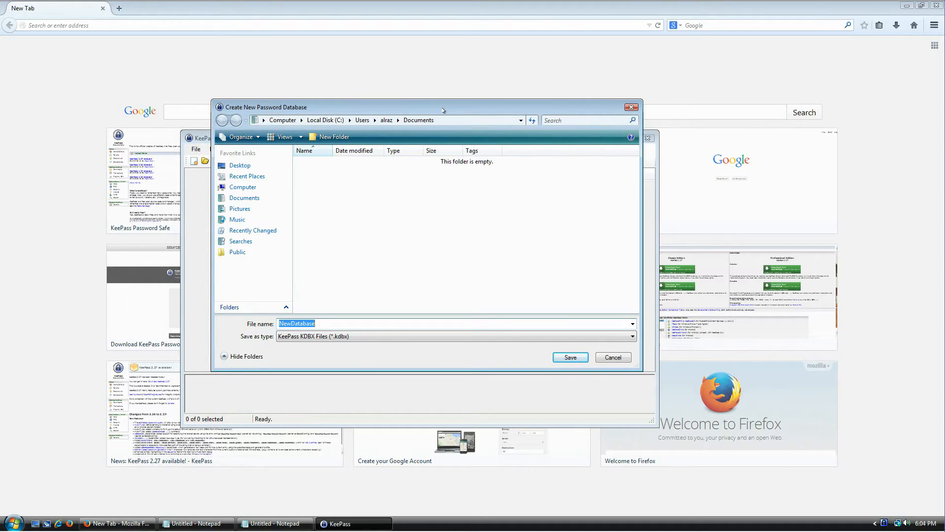
left_click_drag(443, 110, 449, 105)
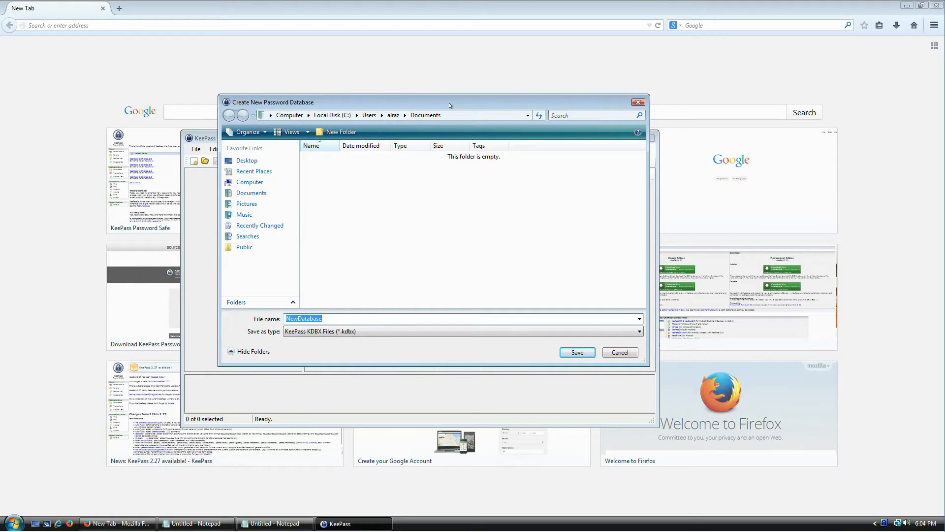
mouse_move(450, 105)
left_mouse_down()
mouse_move(473, 157)
mouse_move(473, 208)
mouse_move(473, 90)
mouse_move(465, 97)
left_mouse_up()
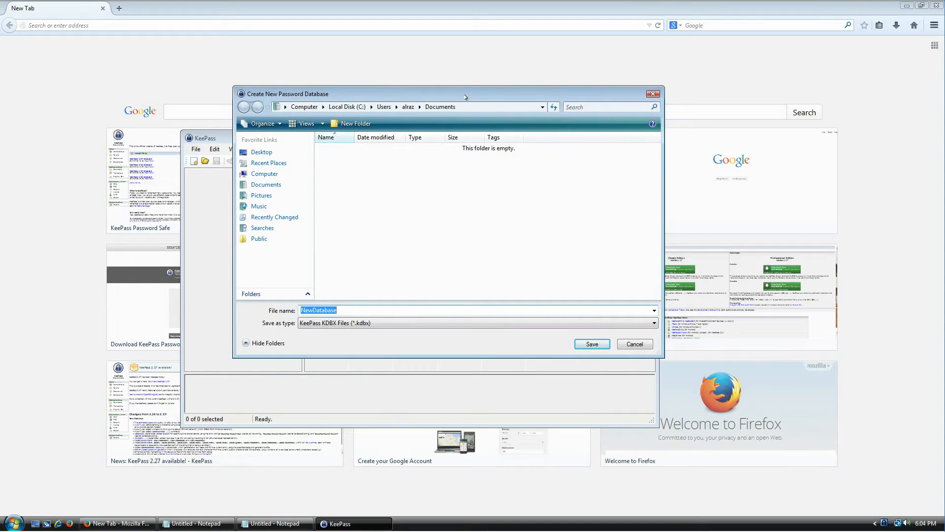
Name the database file SecretLogins and save it in Documents
type("SecretInformation")
key("ctrl+a")
type("SecretLogins")
left_click(594, 346)
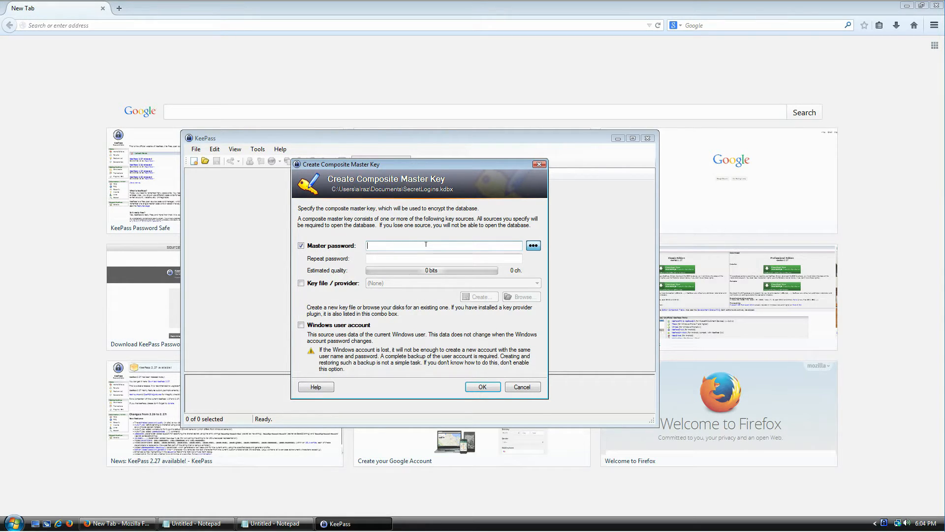
Unmask the master password field, then type and fully clear a trial password
left_click(533, 246)
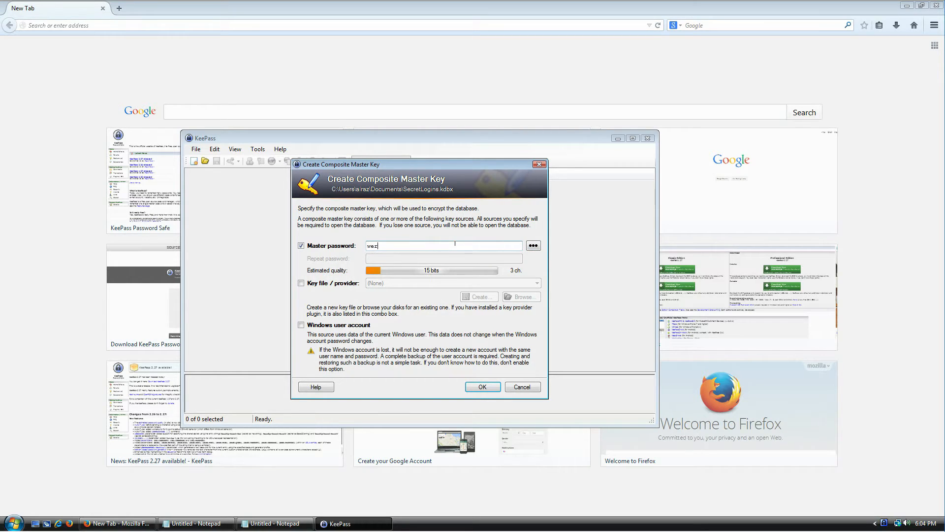
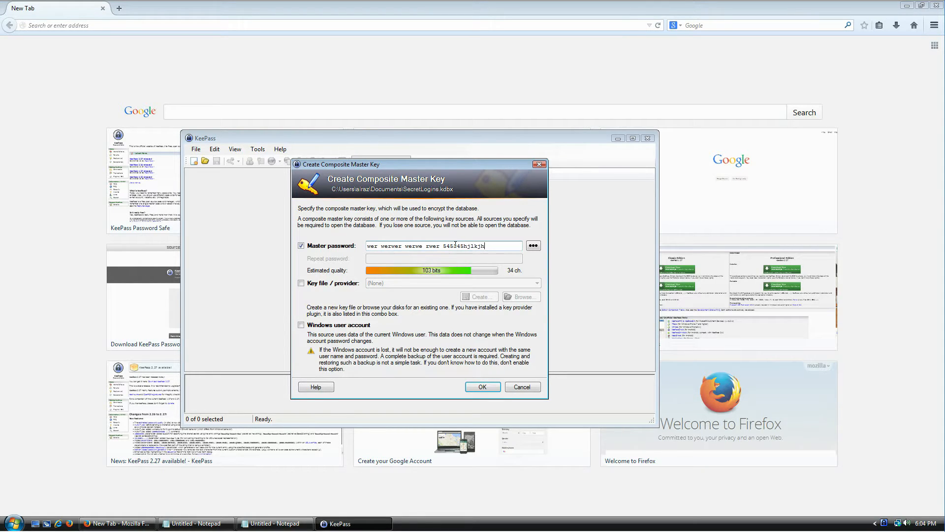
key("ctrl+a")
key("BackSpace")
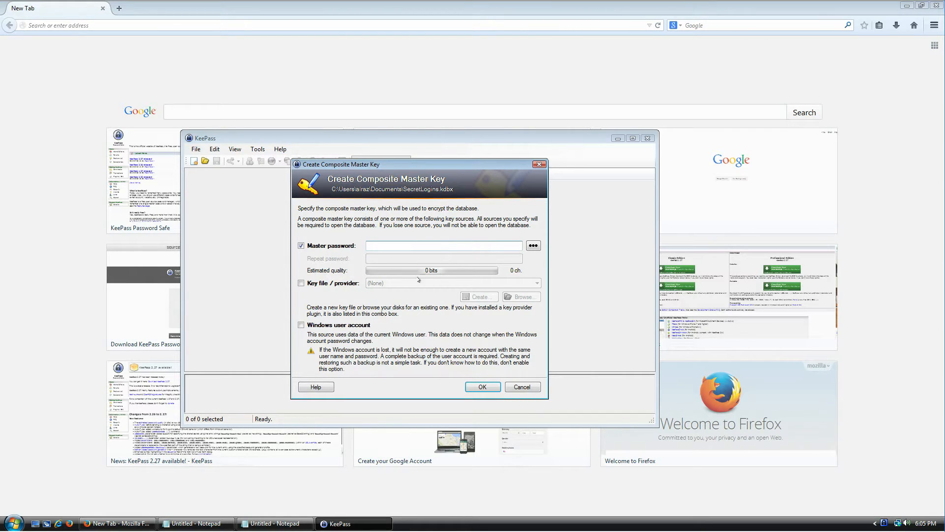
Shrink the Notepad password tips window and highlight the upper and lower case tip
left_click(214, 523)
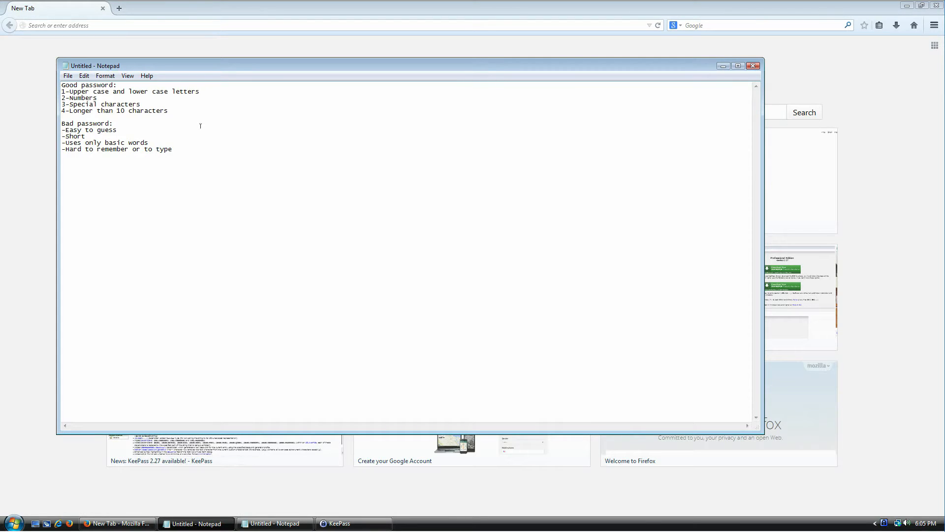
left_click_drag(58, 58, 106, 121)
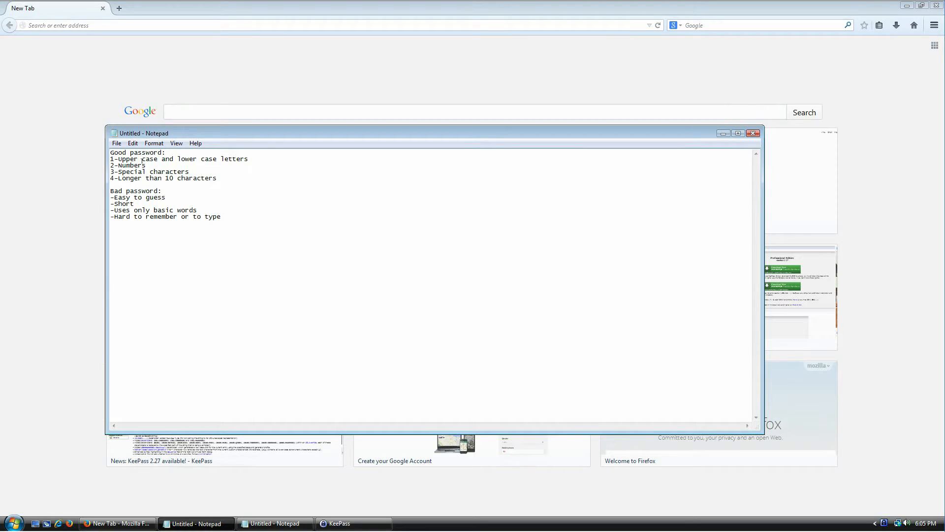
key("Home")
key("shift+End")
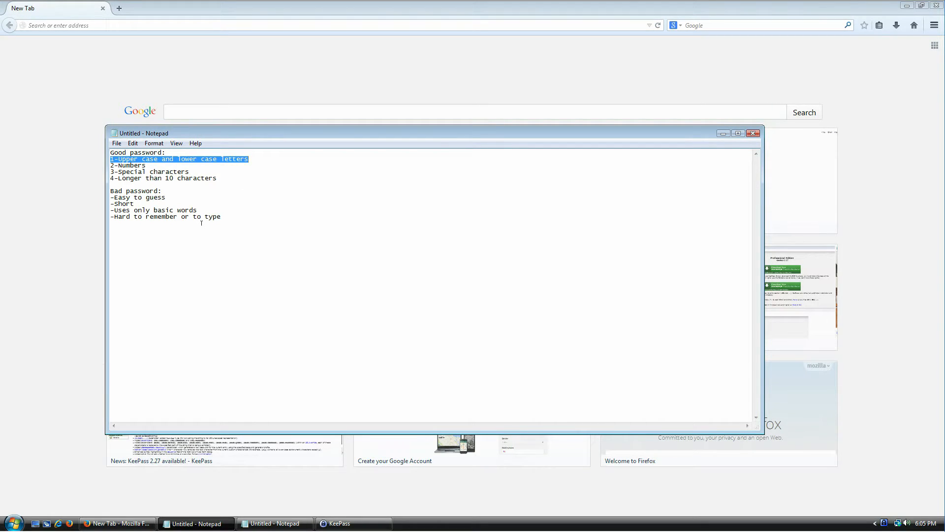
key("alt+Tab")
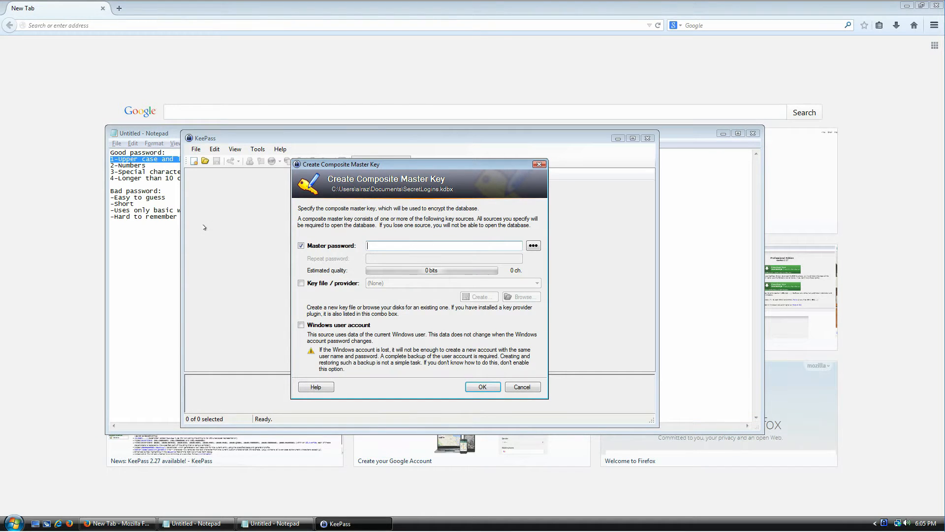
Type a couple of trial master passwords in KeePass and clear them again
key("Home")
key("shift+Right")
key("Right")
key("ctrl+a")
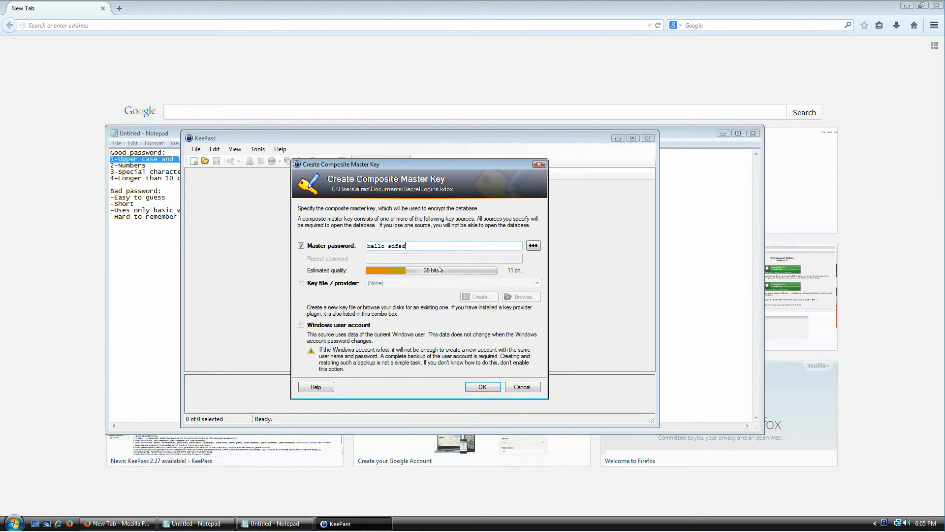
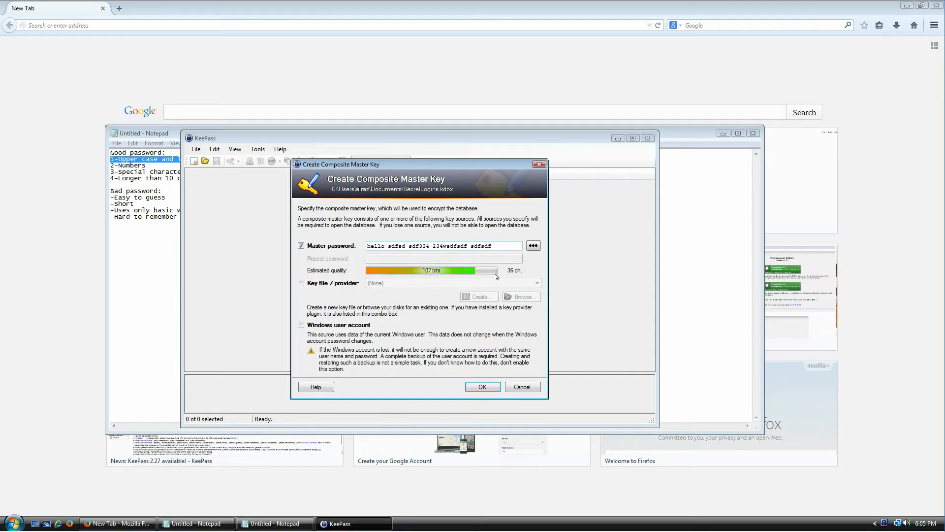
key("ctrl+a")
key("BackSpace")
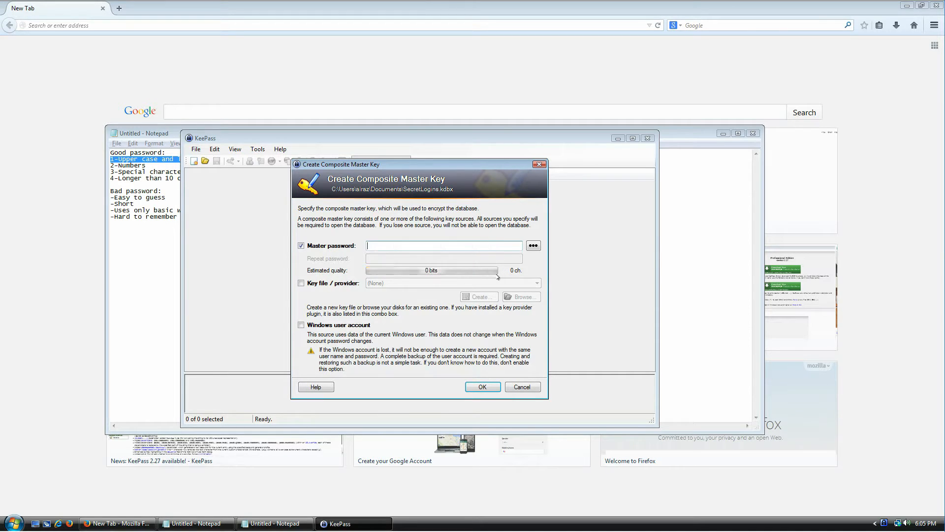
Highlight the Numbers tip, enter a 22-character phrase master password, then highlight the Special characters tip
left_click(180, 181)
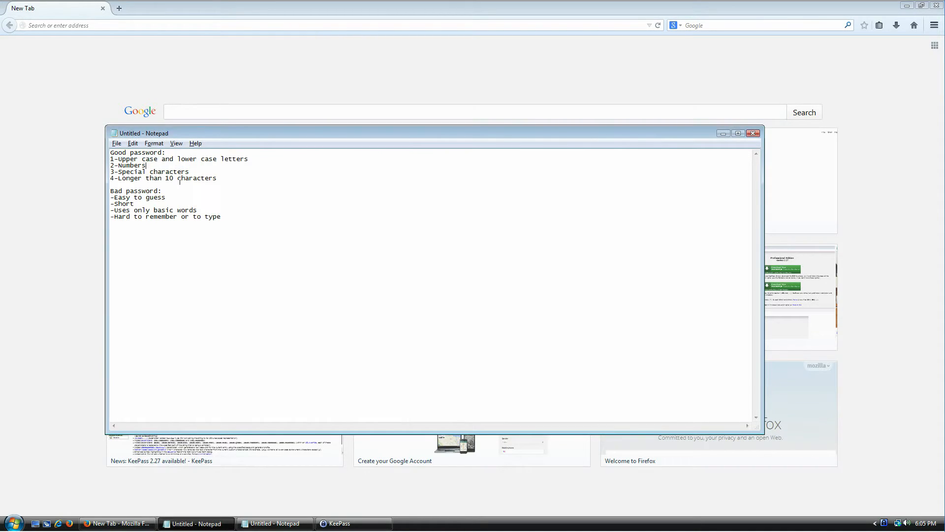
key("shift+End")
key("alt+Tab")
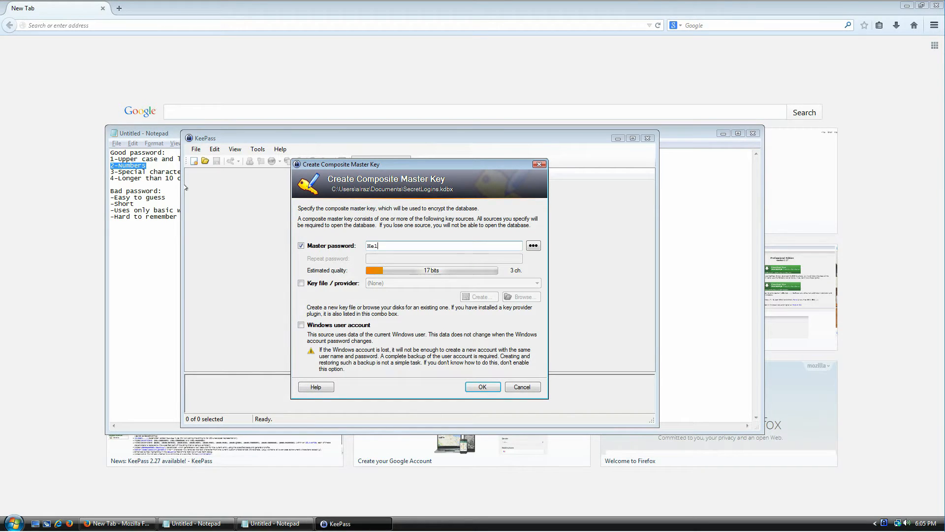
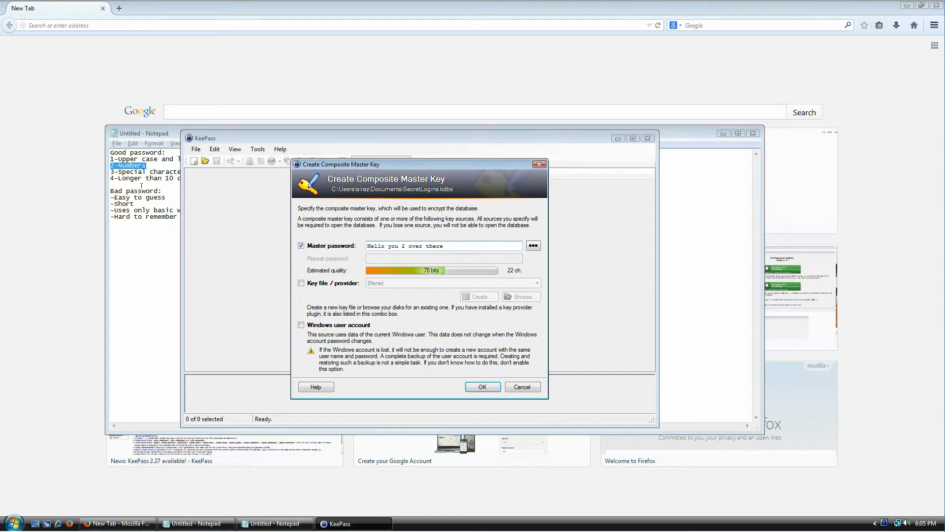
left_click(145, 171)
triple_click(145, 171)
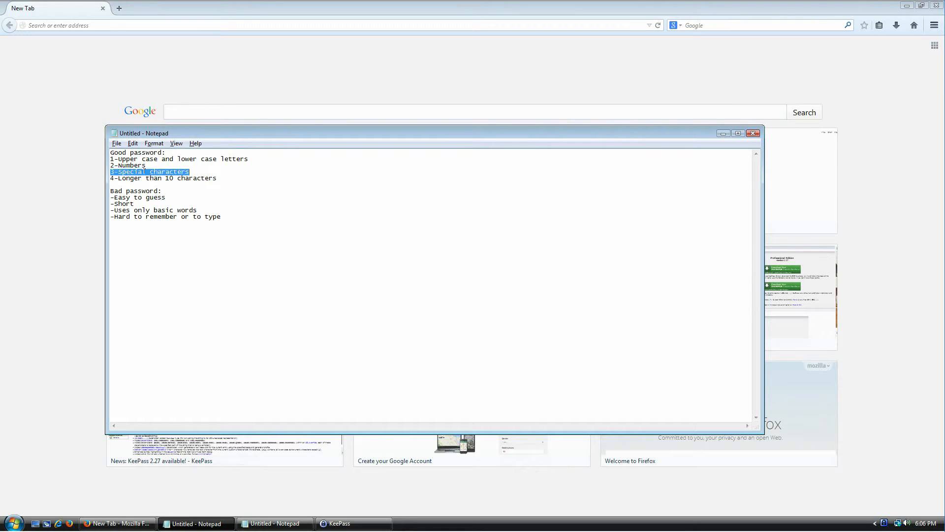
Extend the master password phrase with commas, an exclamation mark and extra words, fixing typos
key("alt+Tab")
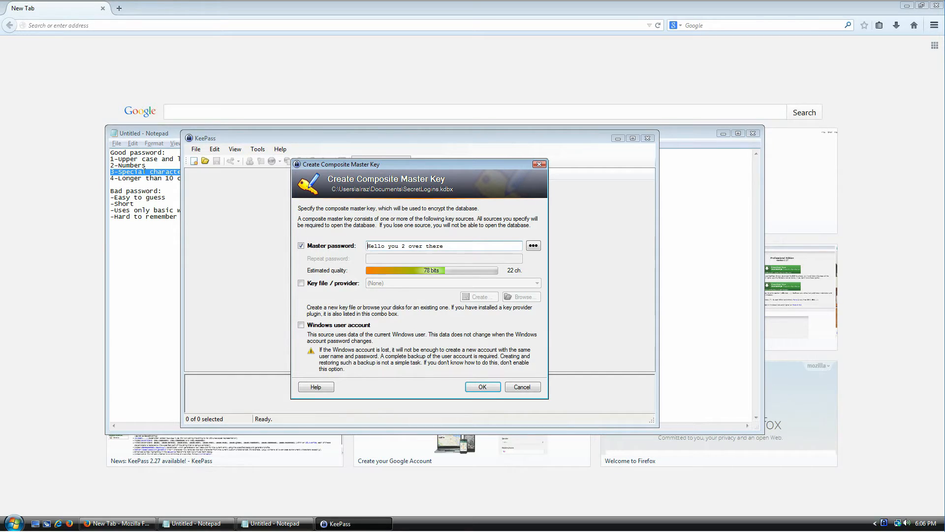
key("shift+Right")
key("Right")
key("Right")
key("End")
key("BackSpace")
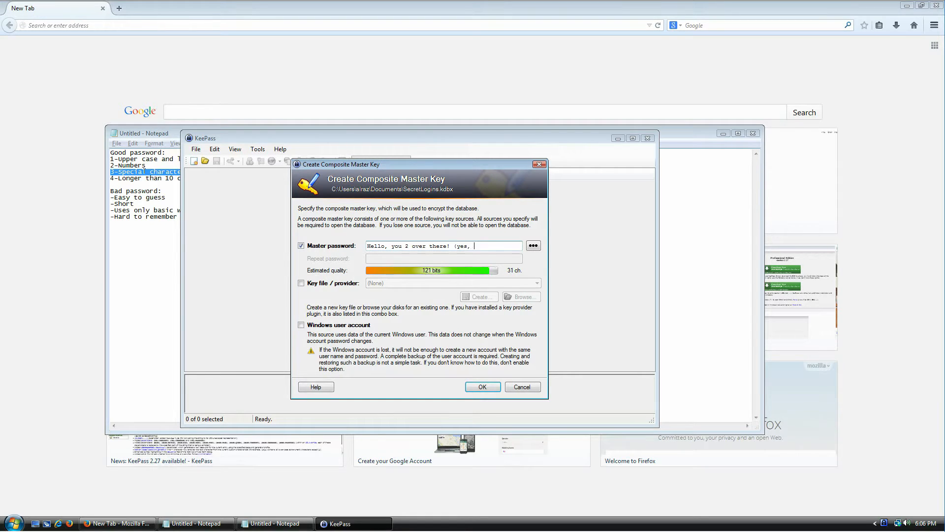
key("BackSpace")
key("BackSpace")
key("BackSpace")
key("BackSpace")
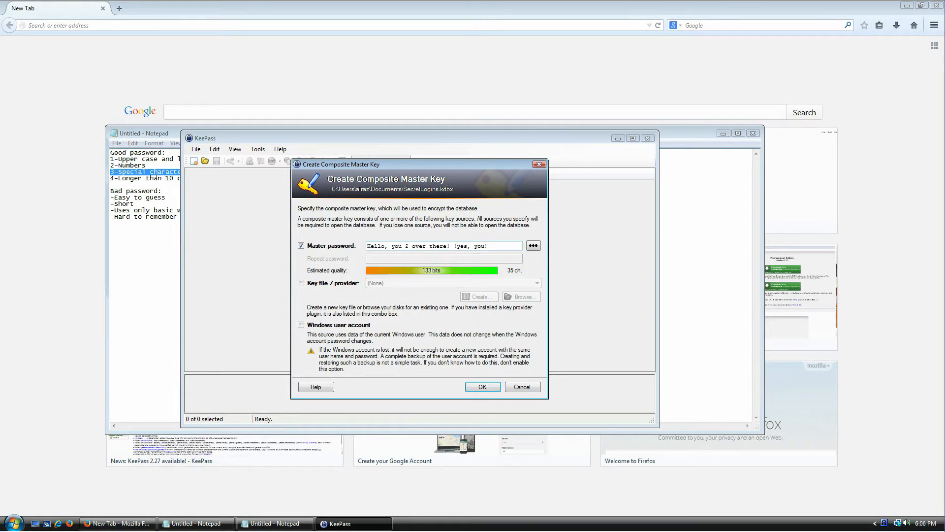
Highlight the 'Longer than 10 characters' tip, then delete the whole master password
left_click(157, 178)
key("shift+End")
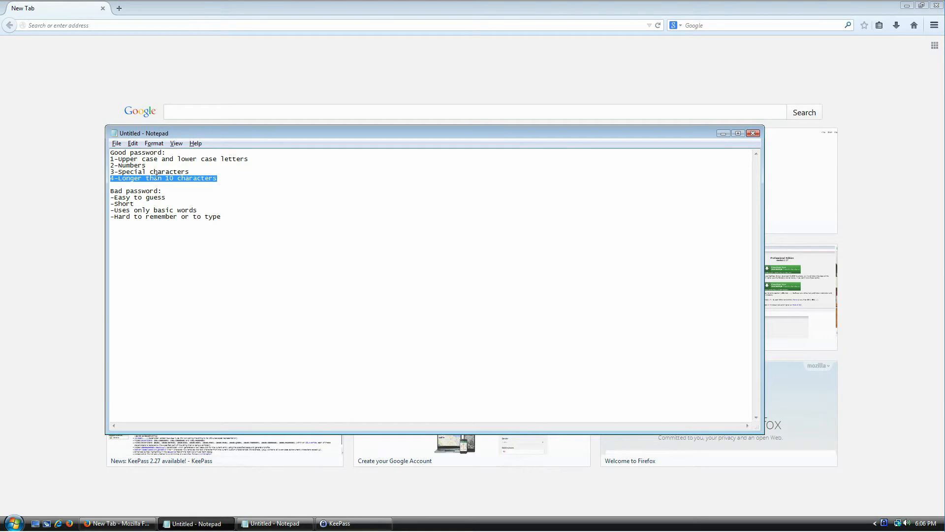
key("alt+Tab")
key("alt+Tab")
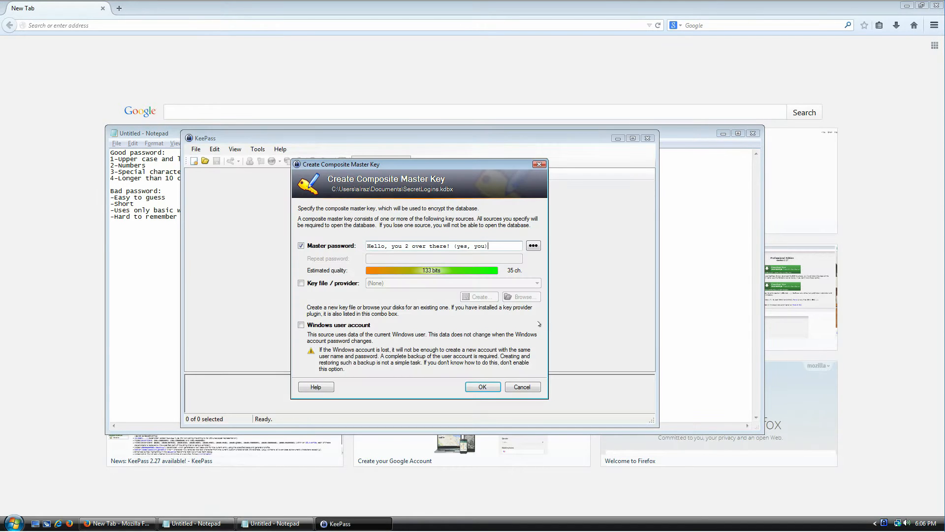
left_click_drag(497, 242, 367, 245)
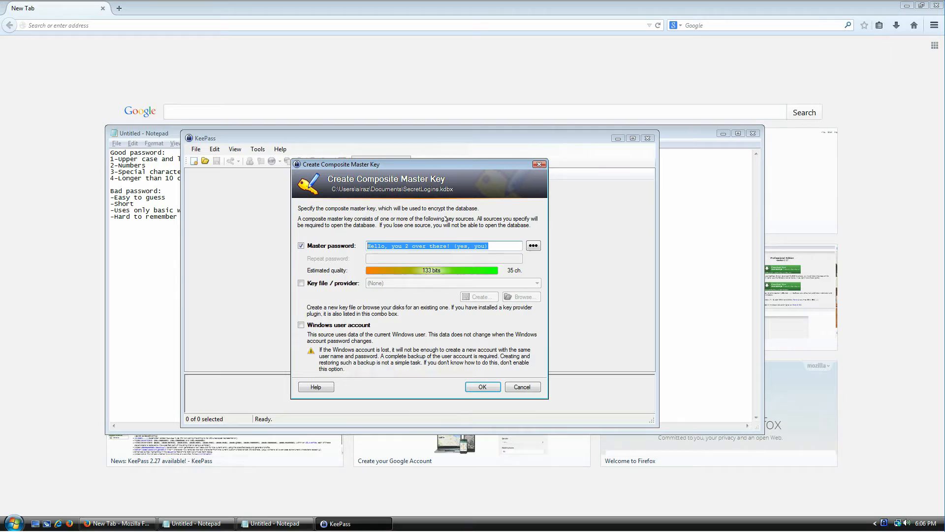
key("Delete")
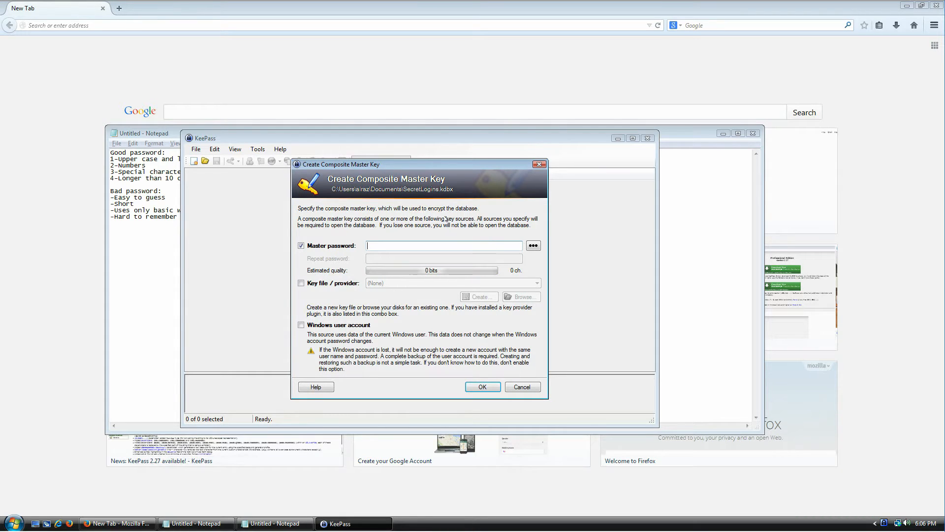
left_click(146, 192)
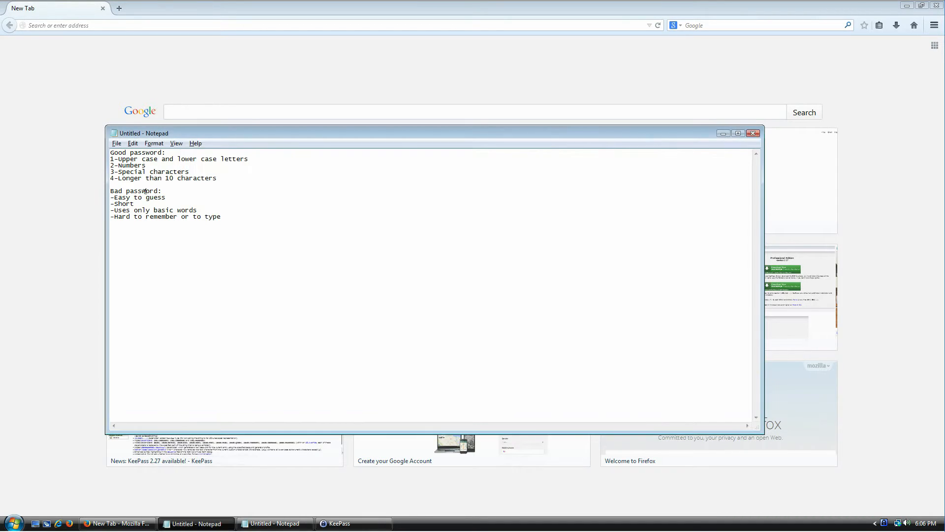
Highlight the bad-password tips, including Easy to guess, in the Notepad notes
left_click_drag(114, 191, 205, 212)
left_click(227, 194)
key("shift+Home")
key("ctrl+End")
Enter a 35-character sentence passphrase as the master password, rated 136 bits
key("alt+Tab")
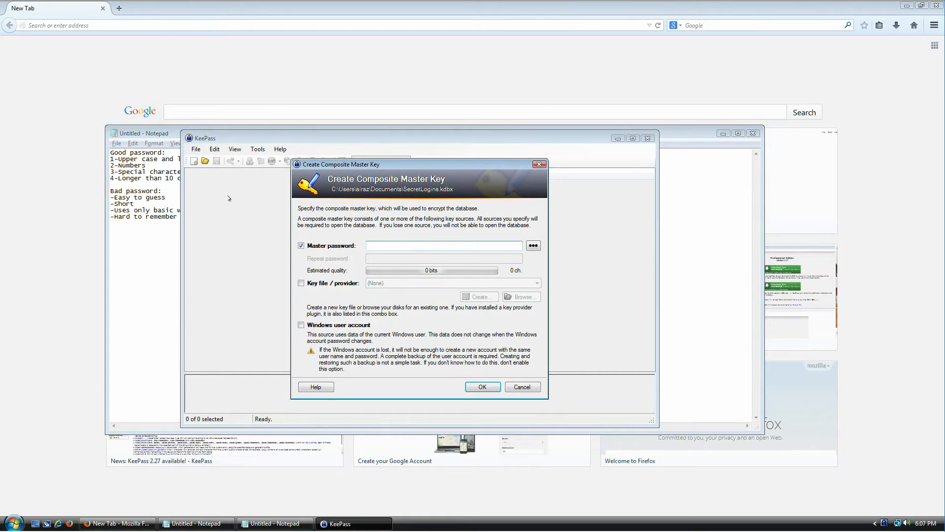
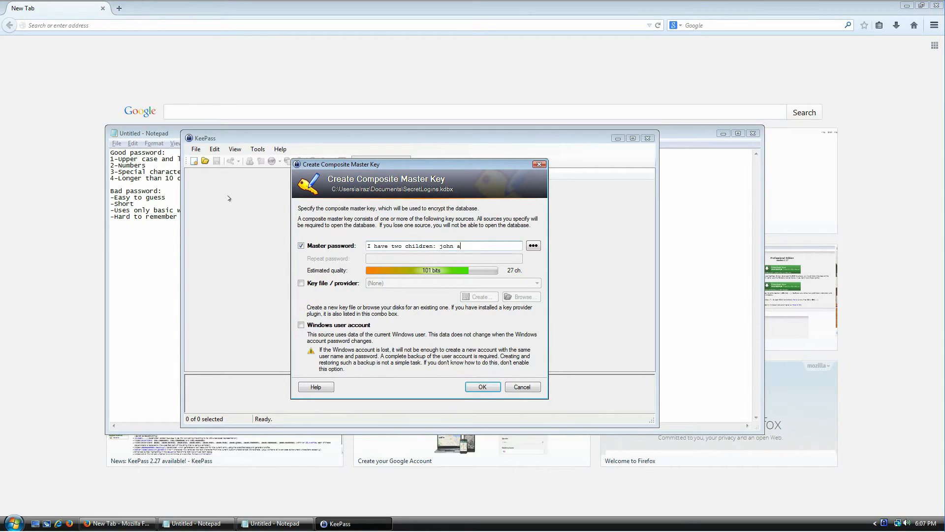
key("ctrl+a")
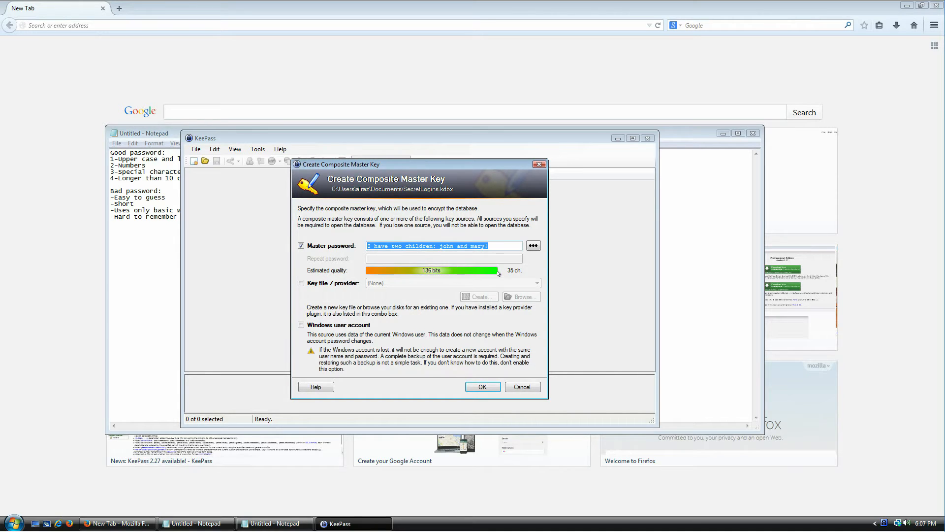
left_click_drag(485, 244, 403, 245)
left_click(377, 245)
Inspect the passphrase by highlighting its individual words, including the names and last word
left_click(411, 245)
double_click(443, 245)
double_click(466, 244)
double_click(449, 245)
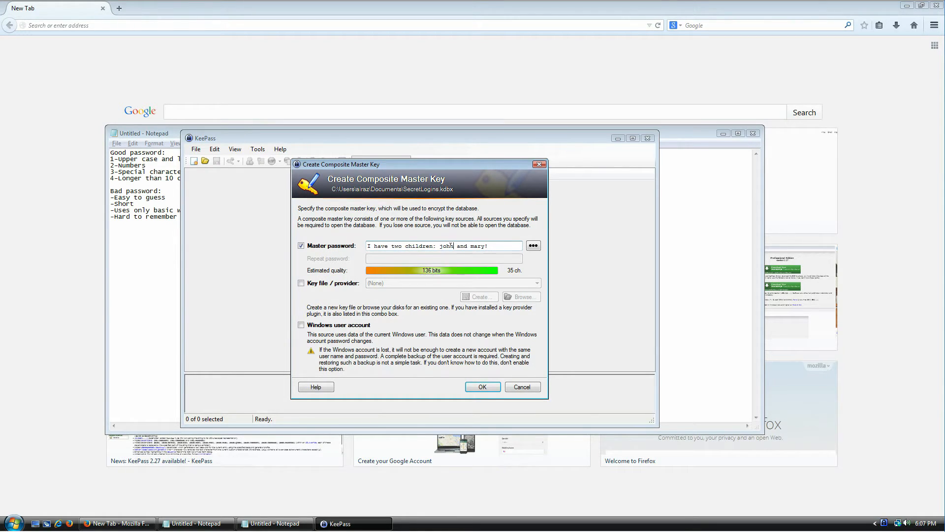
left_click(450, 245)
double_click(473, 246)
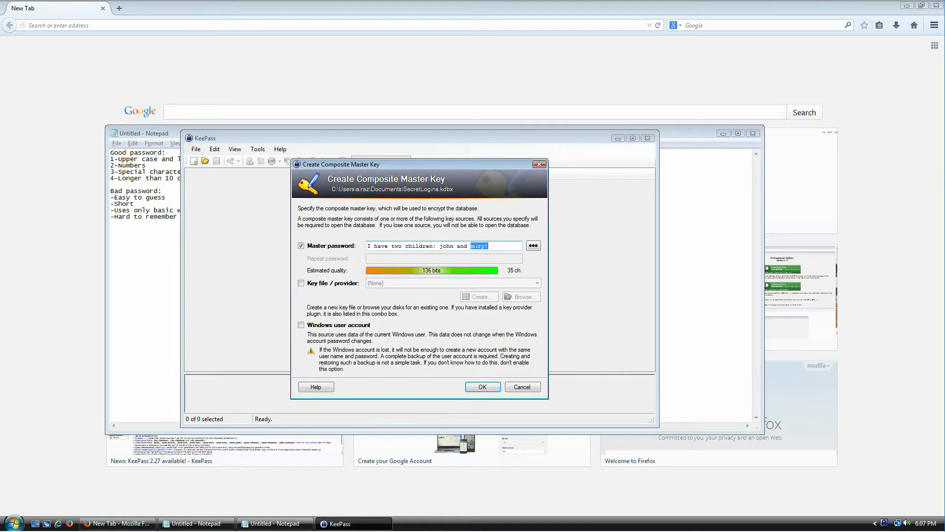
left_click(436, 245)
Clear the passphrase from the master password field and highlight the Short tip in the notes
key("ctrl+a")
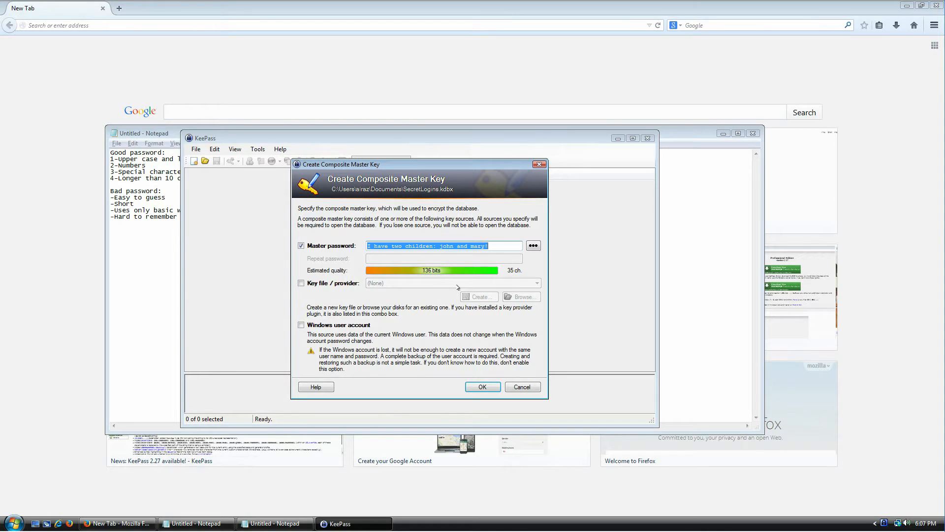
key("ctrl+x")
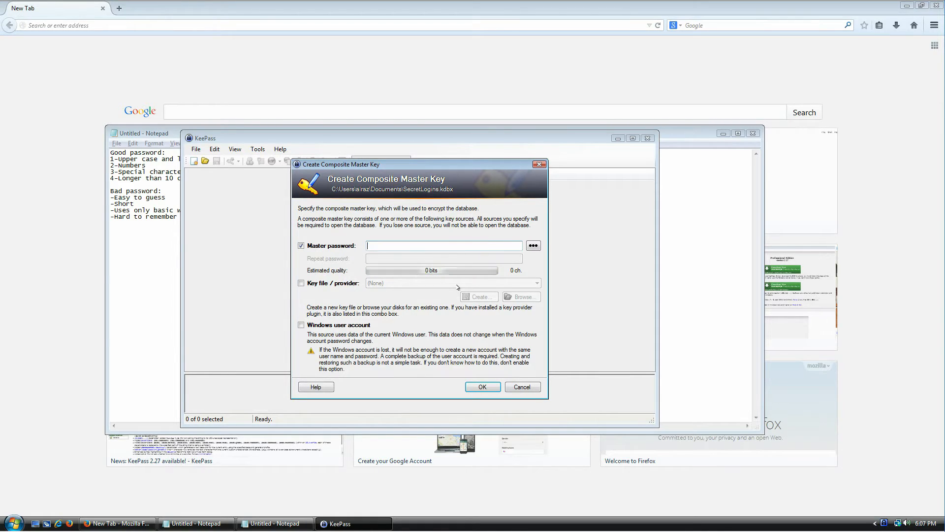
left_click(144, 201)
key("ctrl+shift+Left")
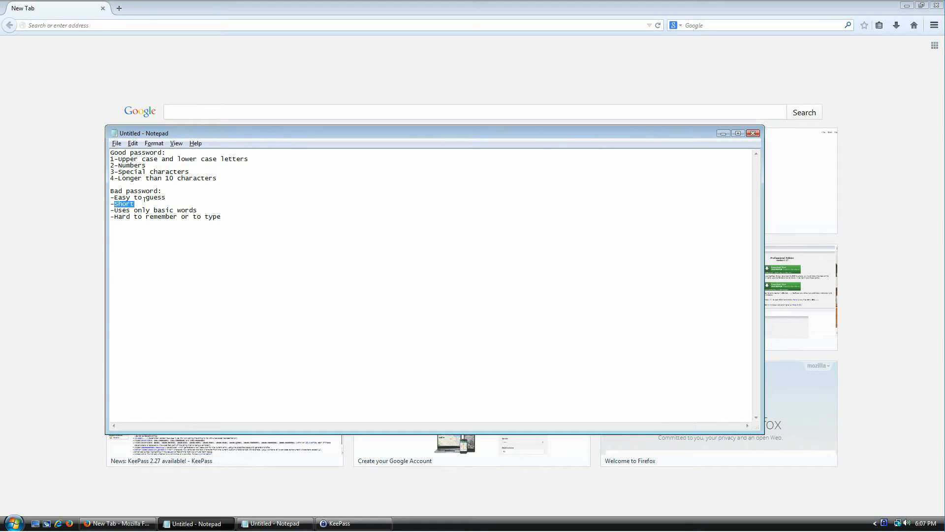
Try a weak 5-character master password and review the Hard to remember and basic-words tips
key("alt+Tab")
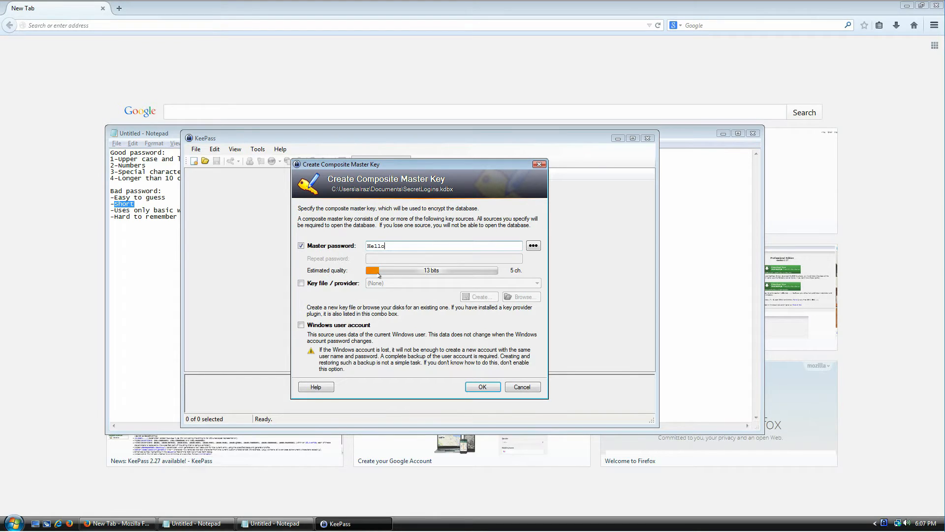
left_click(123, 223)
left_click_drag(223, 215, 87, 213)
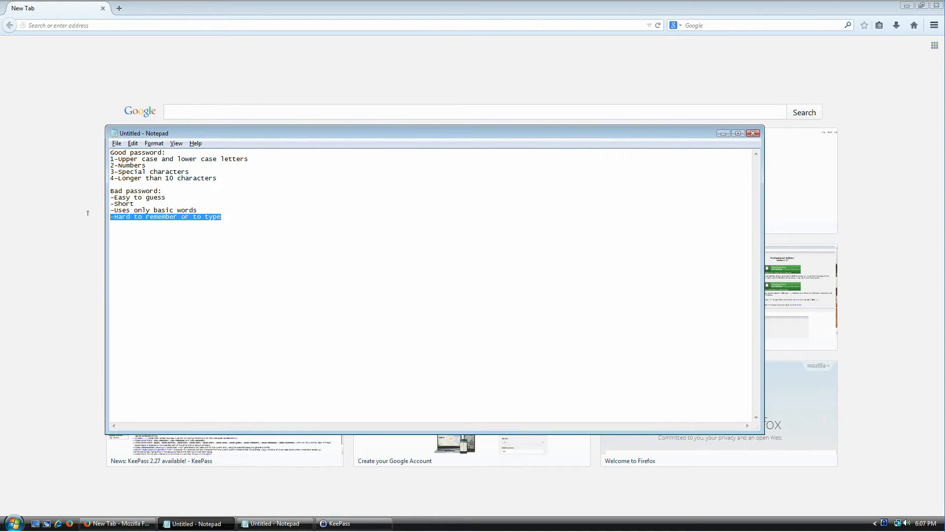
left_click(121, 210)
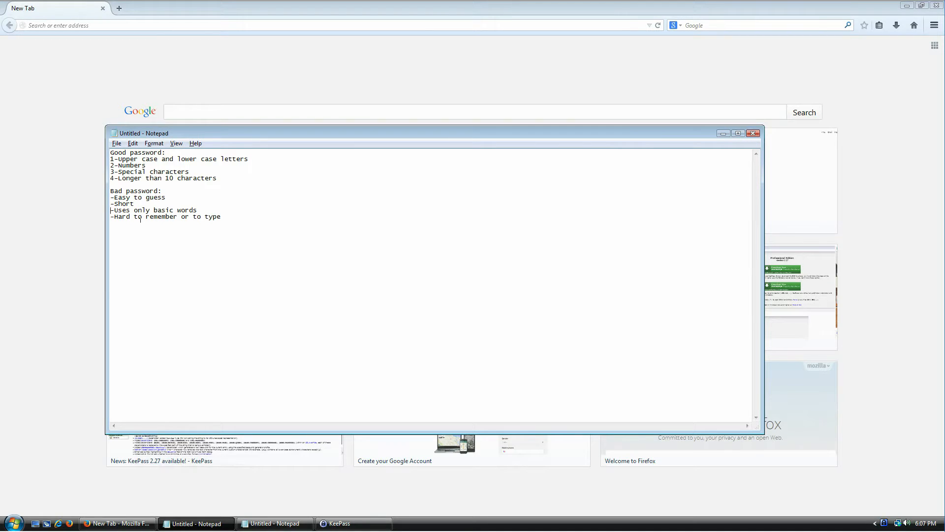
key("shift+End")
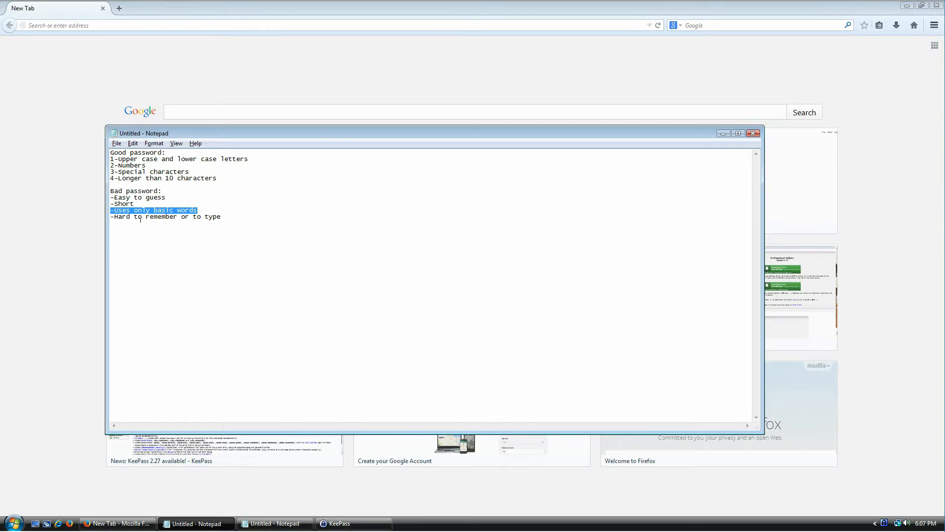
Replace it with a 24-character Spanish-English passphrase rated 119 bits
key("alt+Tab")
key("ctrl+a")
key("Right")
key("ctrl+a")
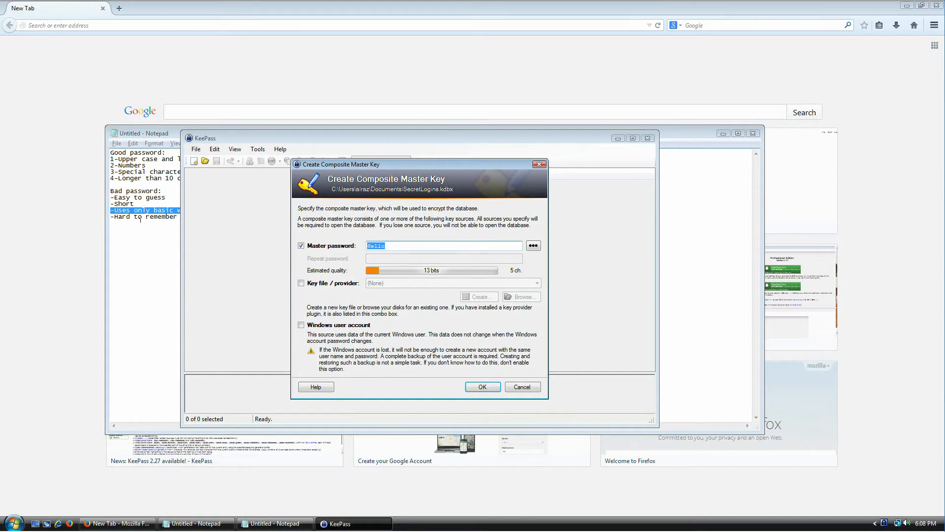
key("BackSpace")
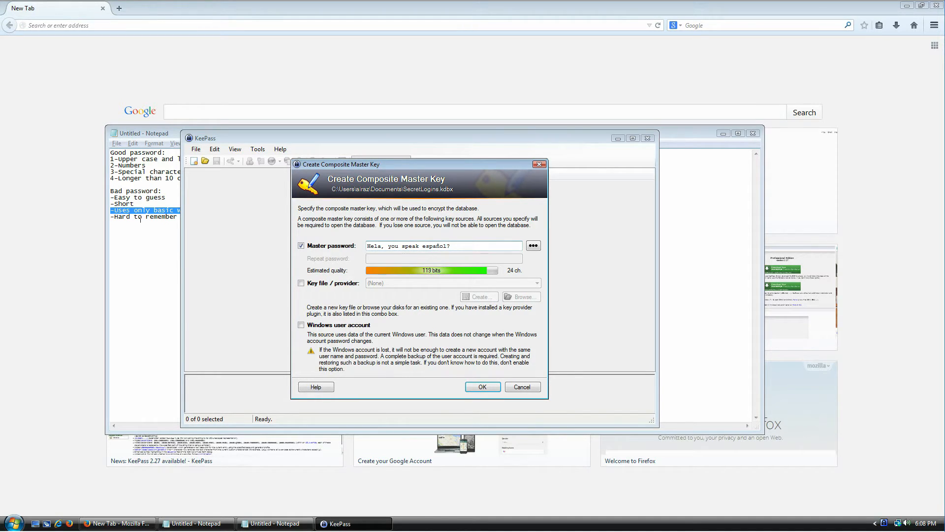
key("alt+Tab")
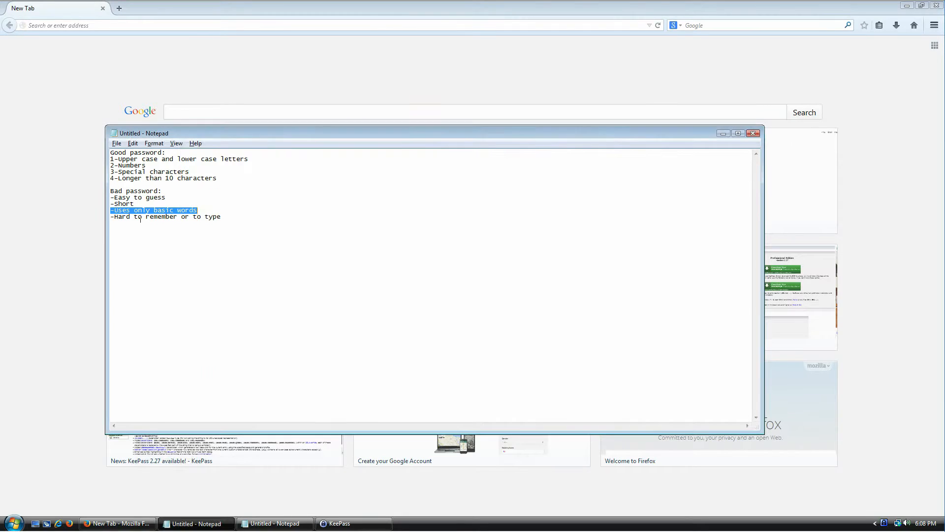
Replace the master password with a 37-character sentence passphrase containing a number, rated 106 bits
key("Right")
key("shift+End")
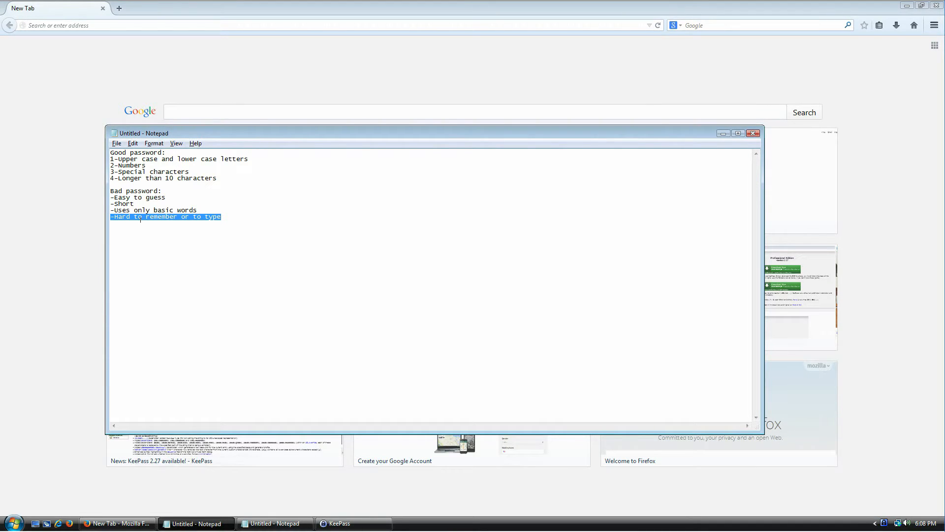
key("alt+Tab")
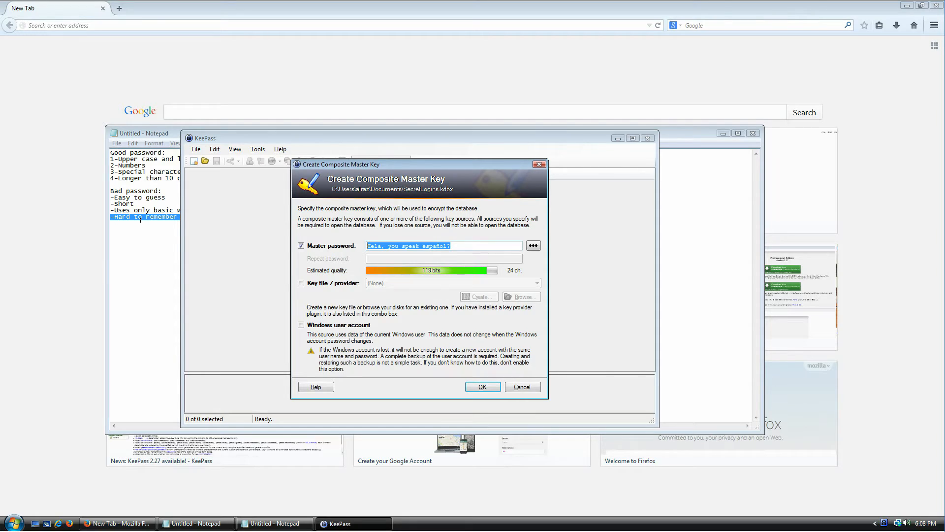
key("BackSpace")
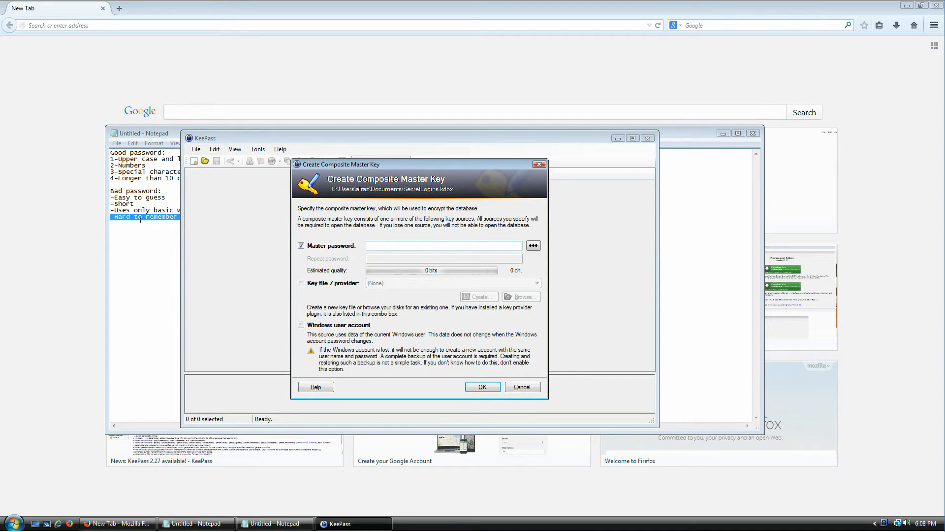
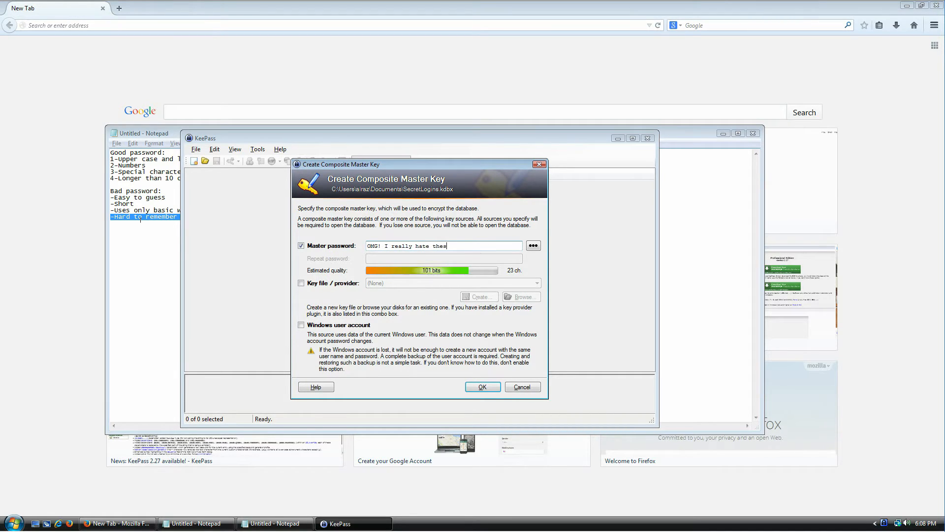
Toggle the master password between hidden bullets and plain text to check it
left_click(533, 246)
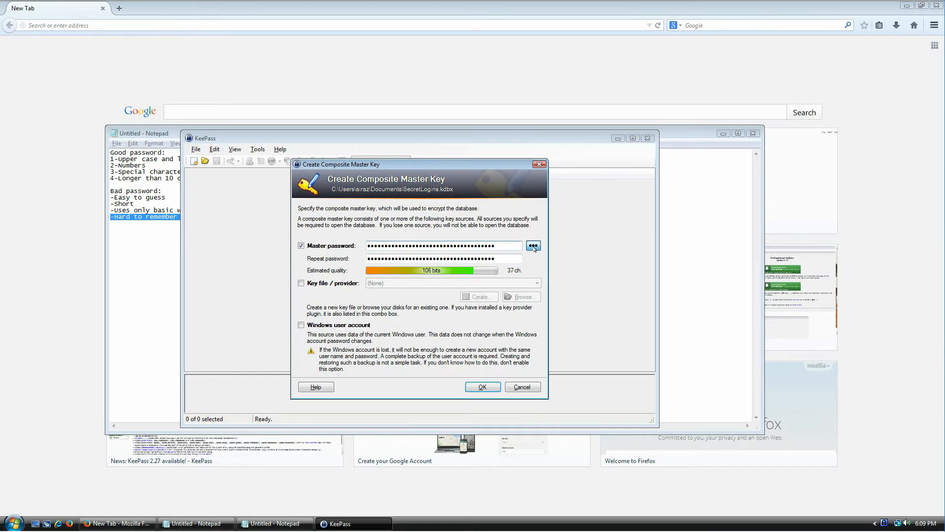
left_click(534, 246)
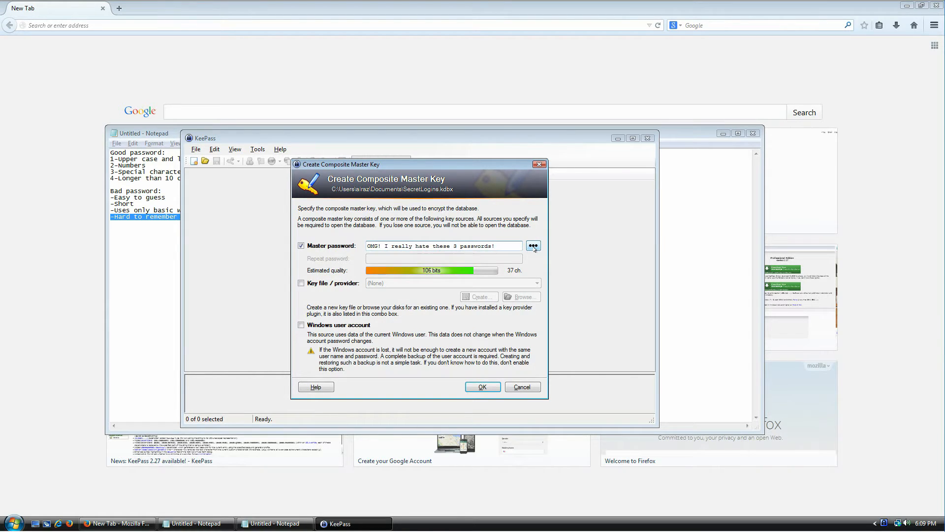
left_click(533, 247)
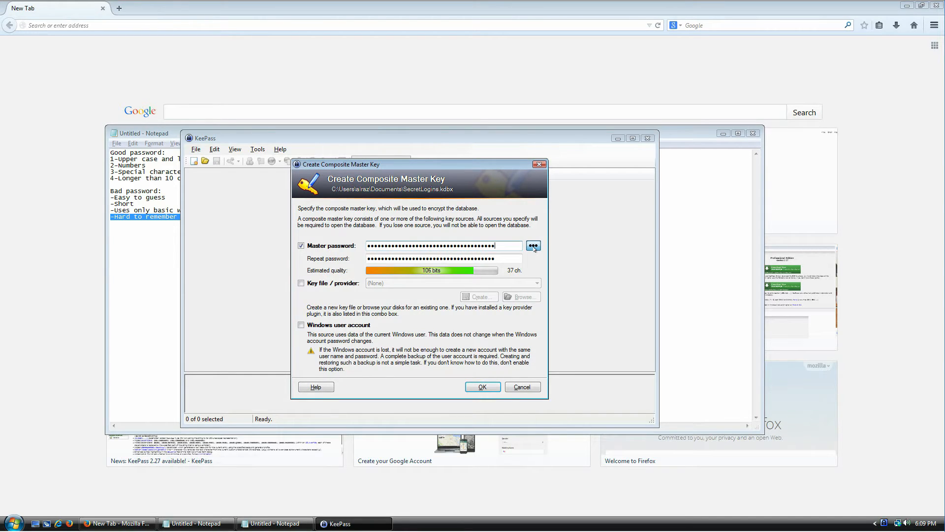
left_click(534, 246)
Review the passphrase by highlighting its ending, the number and last words
left_click_drag(518, 244, 367, 247)
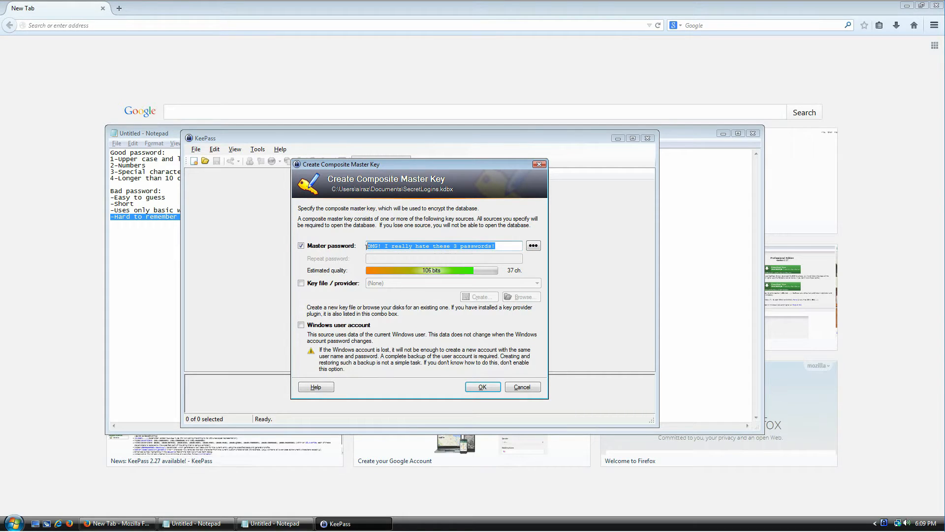
left_click(444, 245)
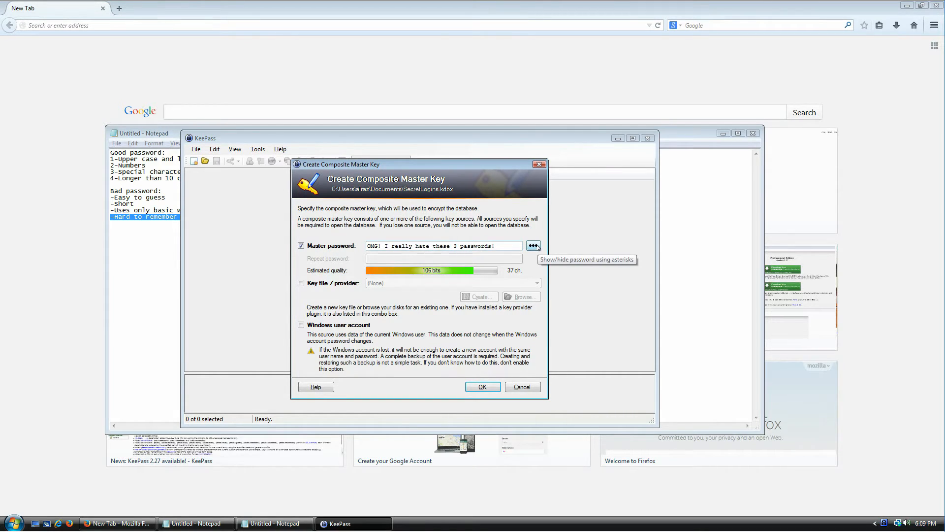
left_click_drag(497, 245, 437, 242)
left_click(470, 245)
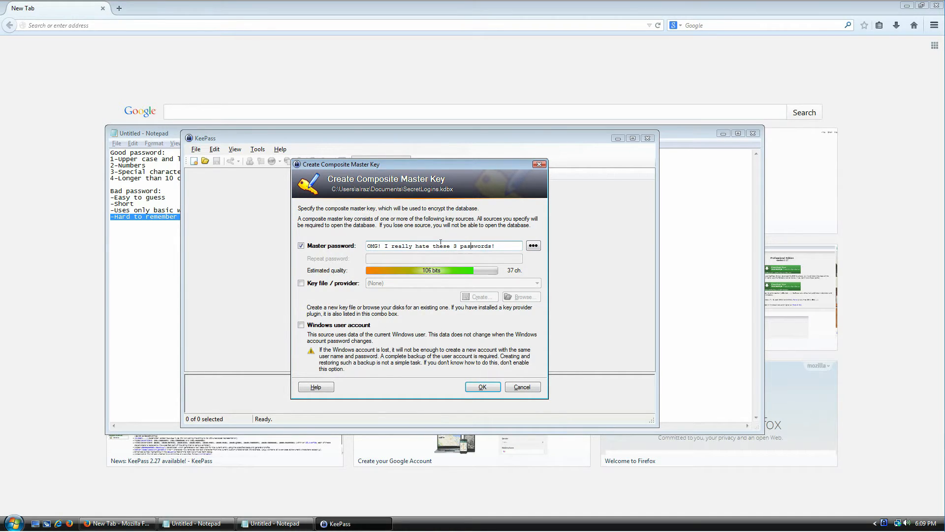
left_click_drag(434, 241, 471, 241)
left_click(507, 242)
left_click_drag(509, 241, 448, 244)
double_click(456, 246)
left_click(501, 241)
left_click_drag(508, 243, 415, 252)
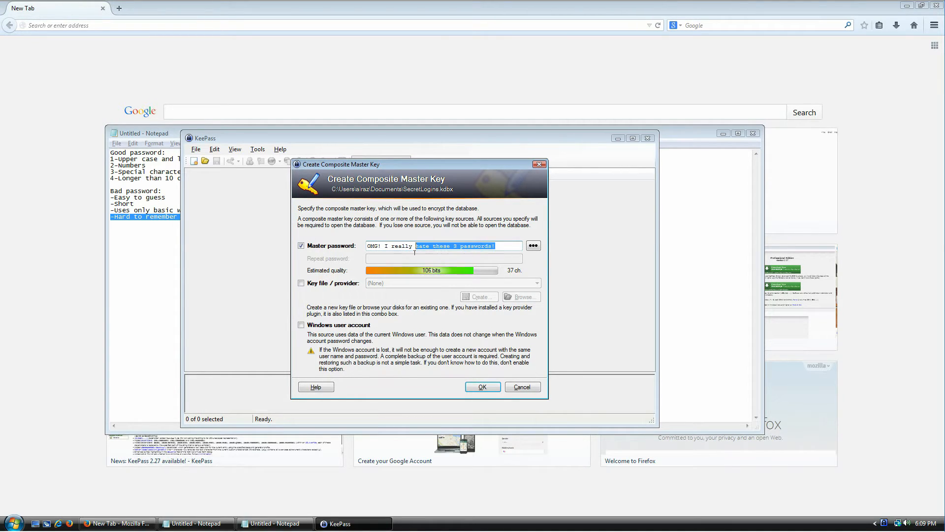
left_click(533, 245)
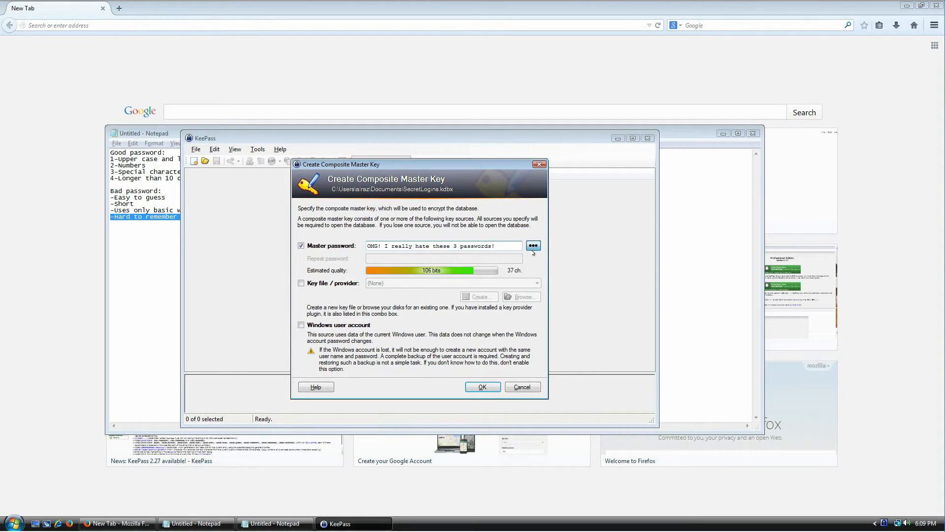
Retype the 37-character passphrase into the Repeat password field
key("Tab")
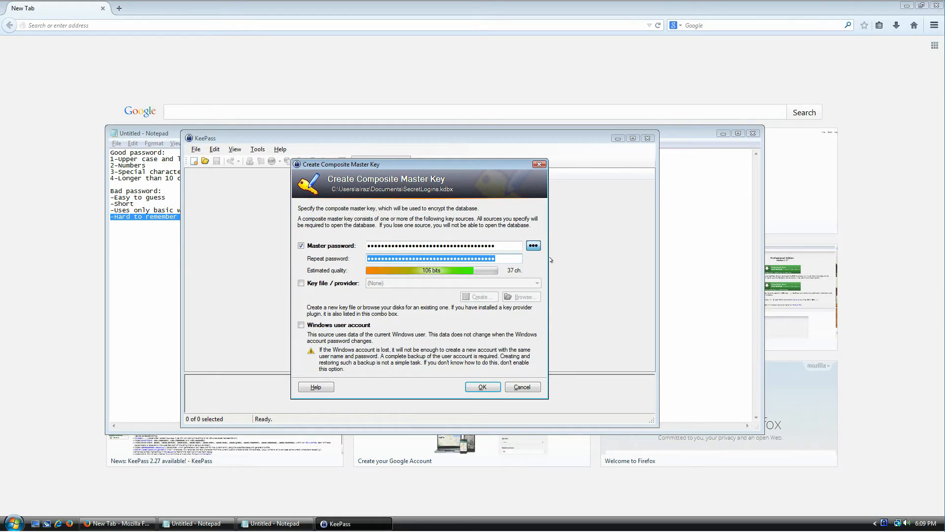
key("BackSpace")
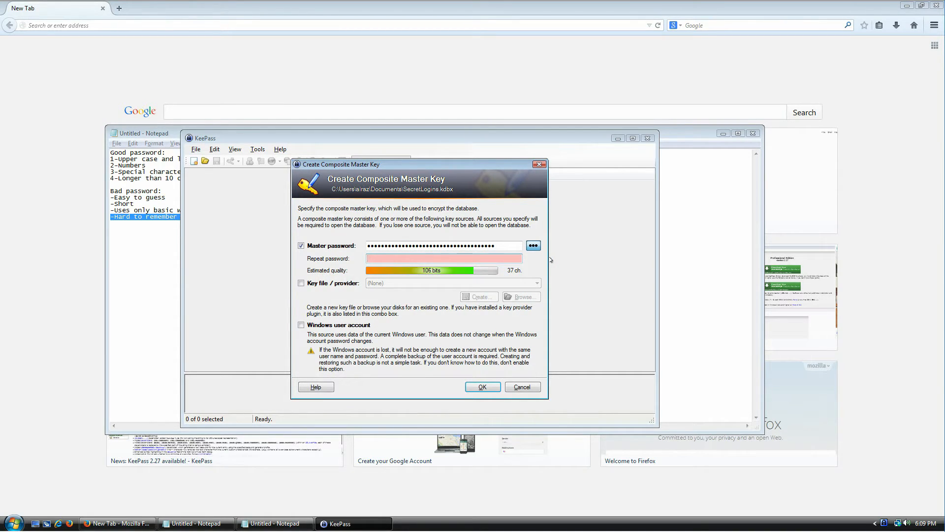
type("•••••••••••••••••••••••••••••••••••")
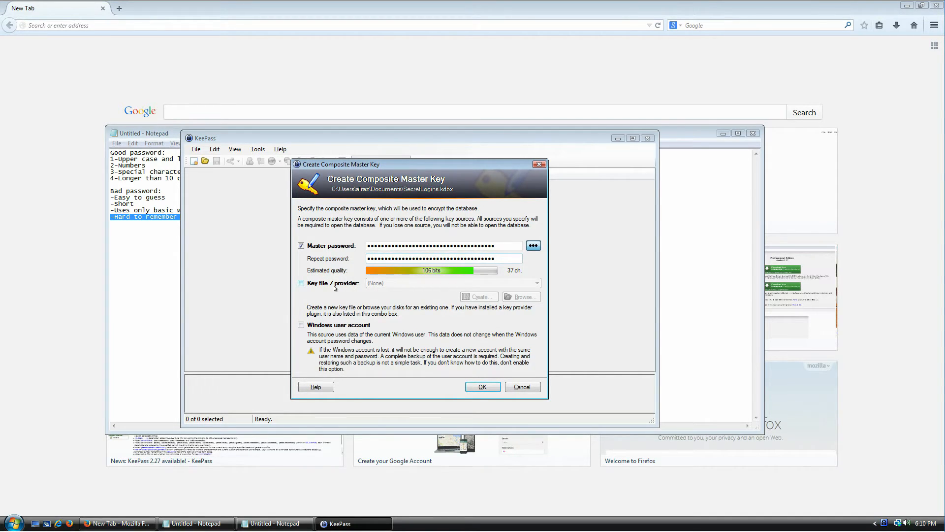
Accept the master key and set key transformation rounds to 6854912 via the one-second delay
left_click(483, 387)
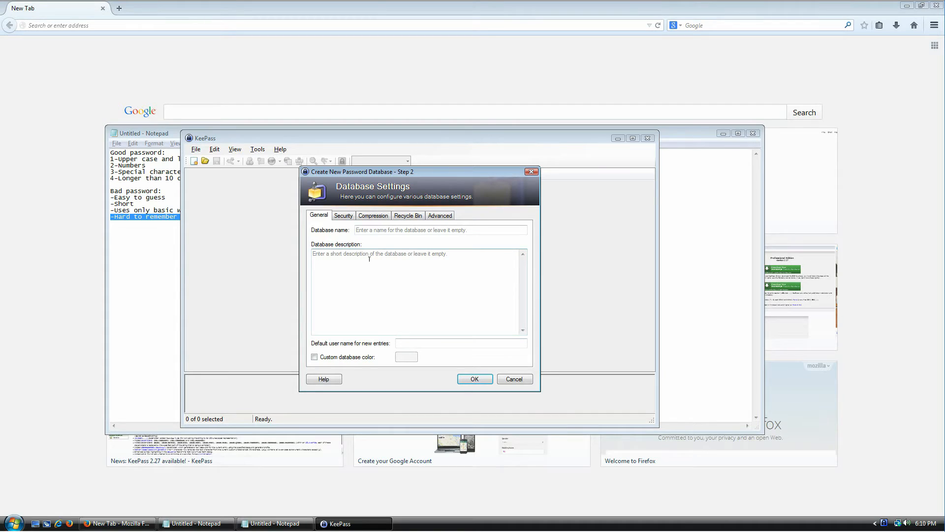
left_click(348, 216)
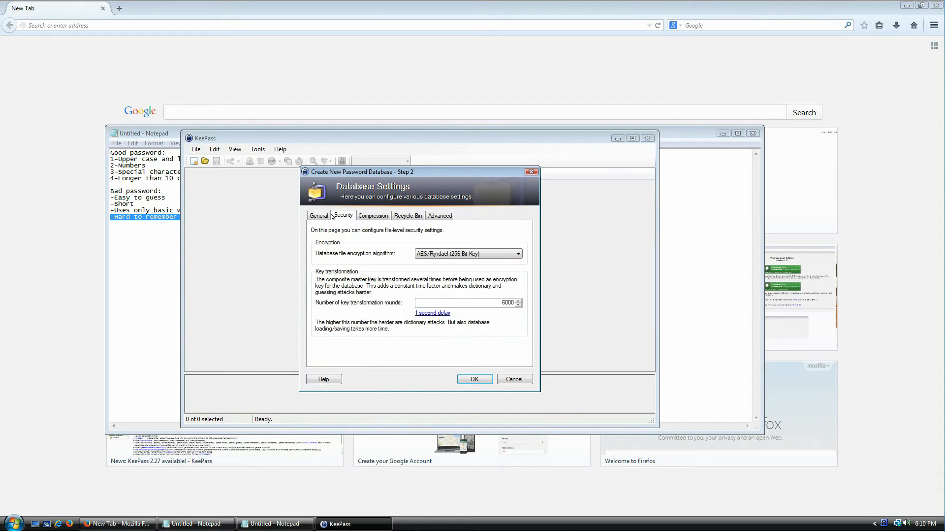
left_click(326, 217)
left_click(342, 216)
left_click_drag(470, 302, 534, 296)
left_click(433, 313)
left_click_drag(486, 304, 517, 305)
left_click(487, 303)
Name the database 'My data' and enter its login-information description after browsing the other tabs
left_click(374, 216)
left_click(408, 217)
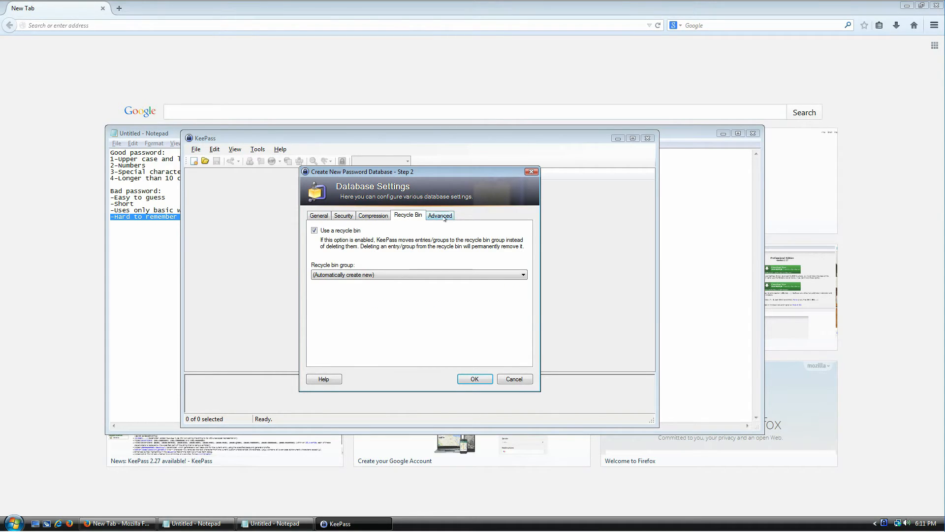
left_click(444, 216)
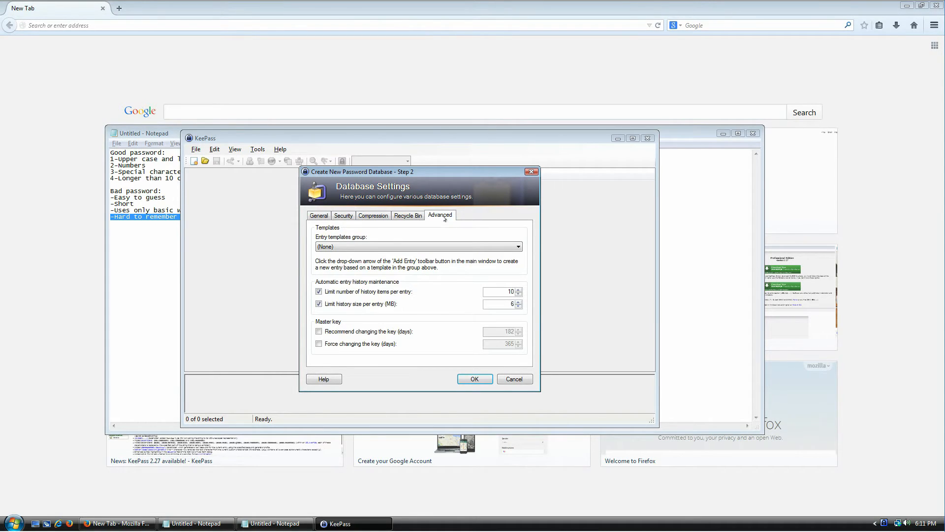
left_click(320, 215)
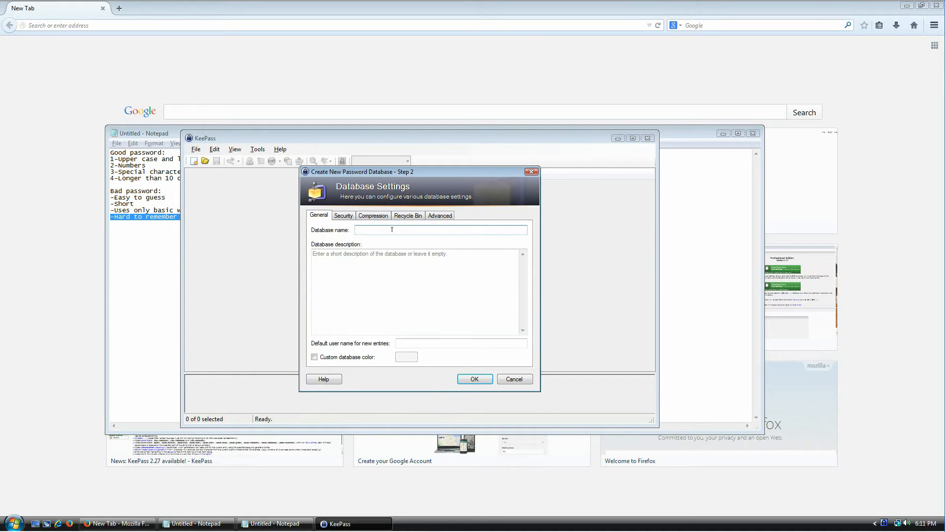
type("My data")
left_click(415, 290)
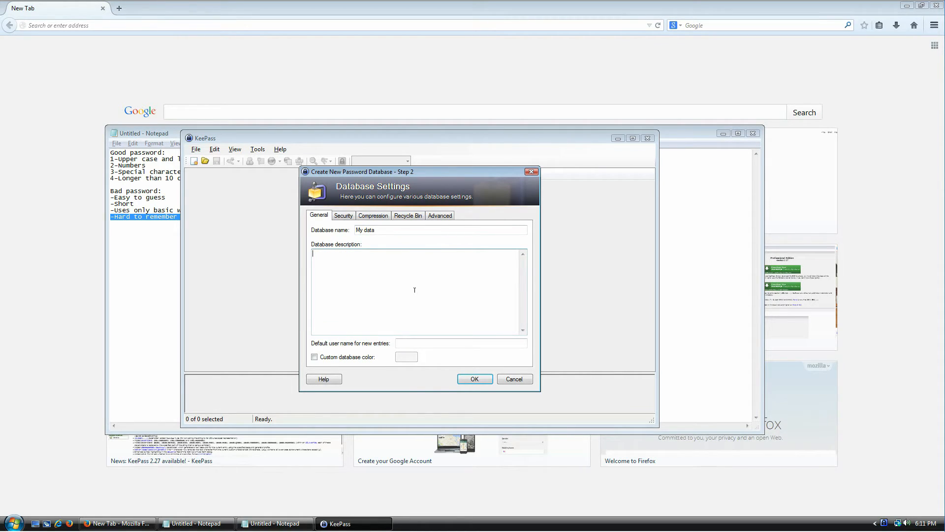
type("I use this database to store login information because I feel like it.")
Create SecretLogins.kdbx with these settings and inspect Sample Entry without changing it
left_click(472, 378)
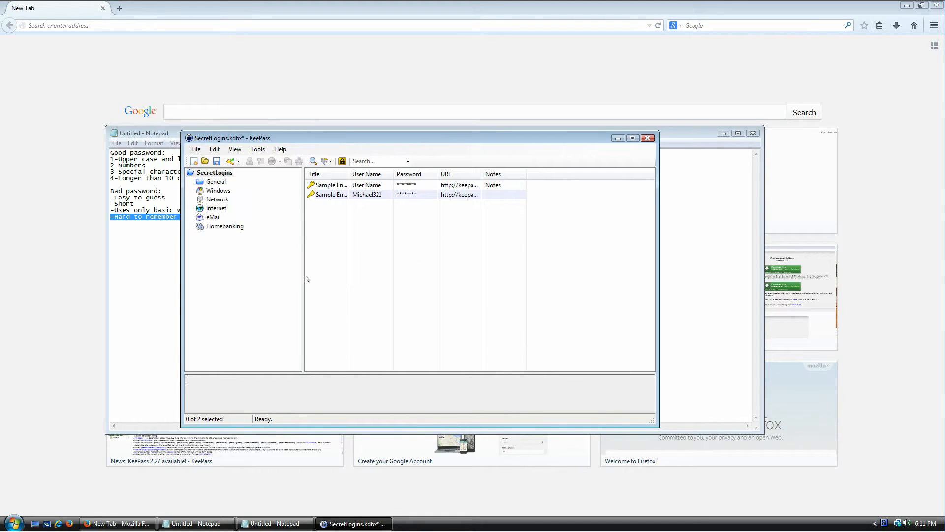
left_click_drag(315, 141, 344, 99)
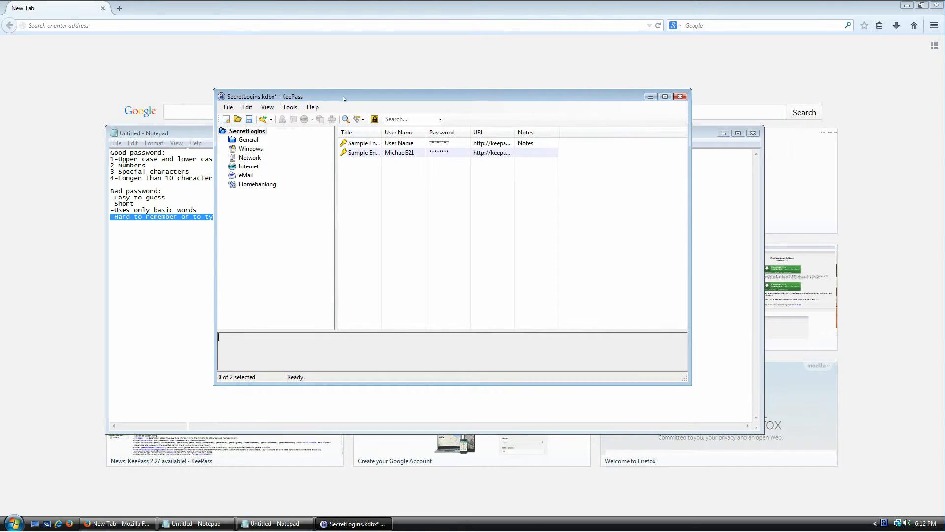
double_click(382, 132)
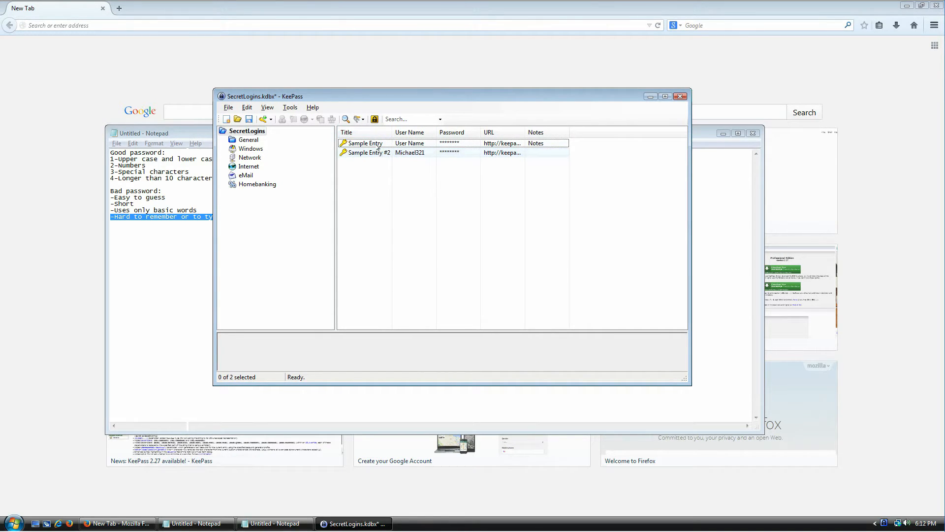
left_click(377, 145)
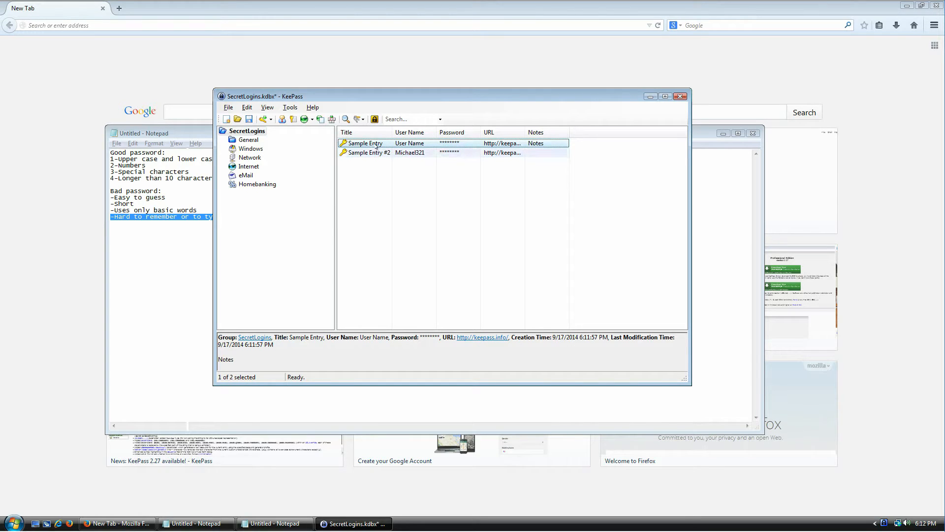
double_click(376, 143)
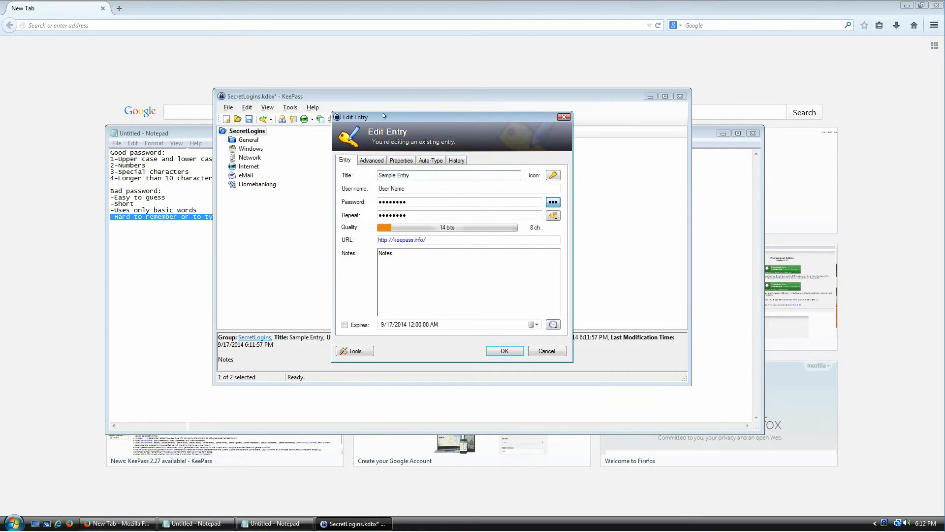
left_click_drag(384, 117, 427, 178)
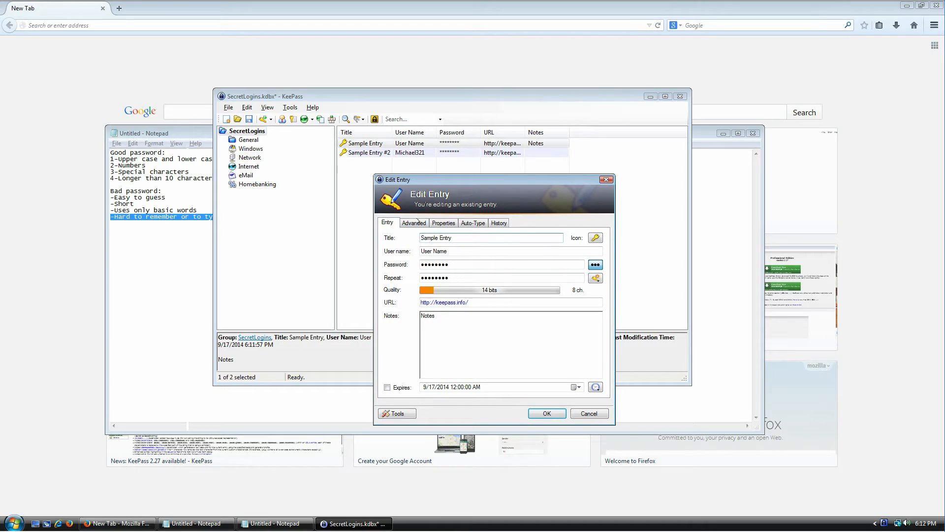
left_click(606, 179)
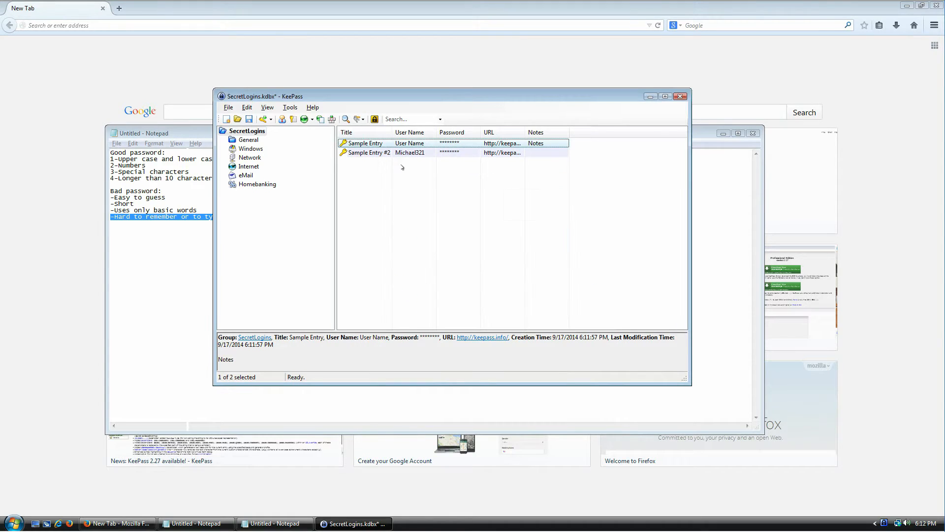
double_click(361, 144)
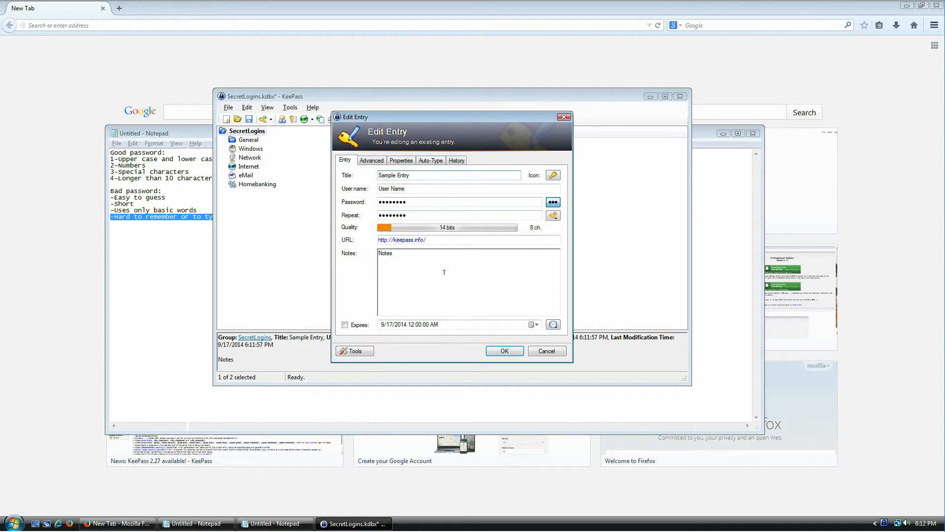
key("Escape")
Move both sample entries to the Recycle Bin, emptying the entry list
key("ctrl+a")
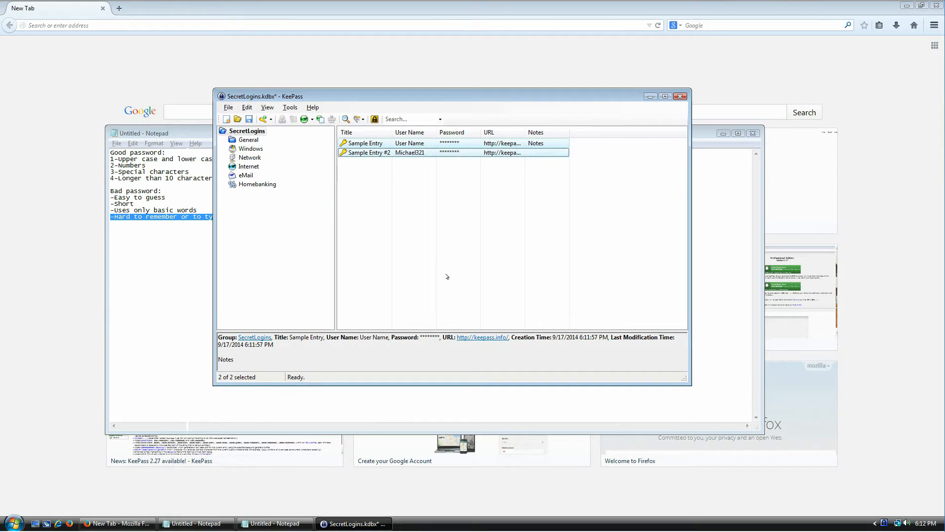
key("Delete")
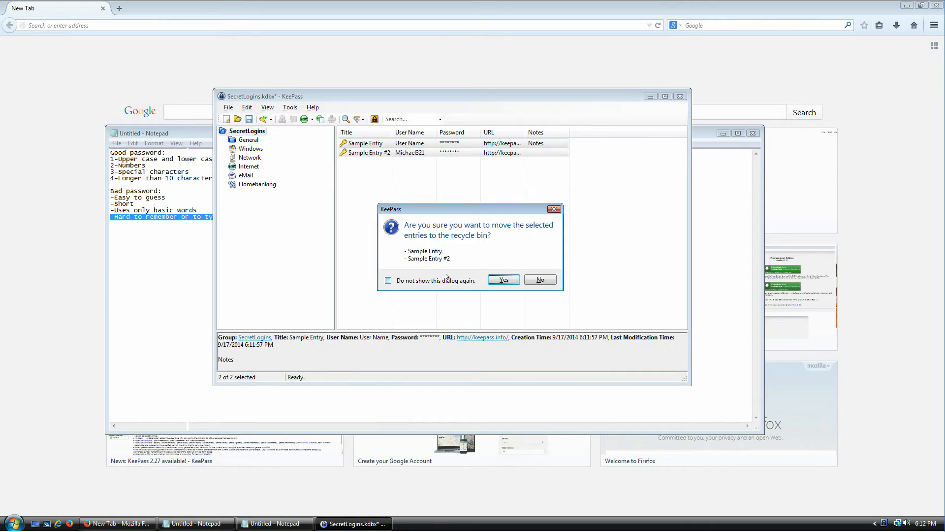
key("Return")
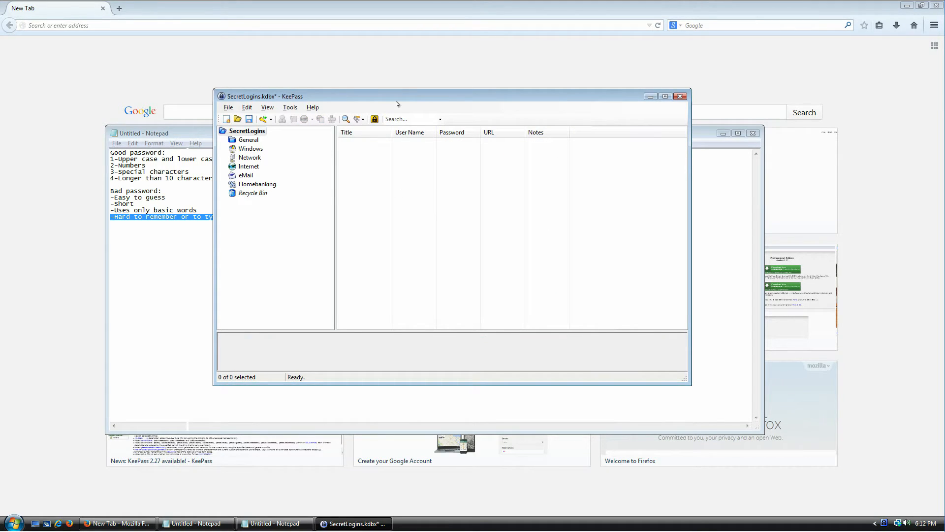
left_click_drag(407, 96, 428, 191)
Load gmail in Firefox and start creating a new Google account
left_click(723, 133)
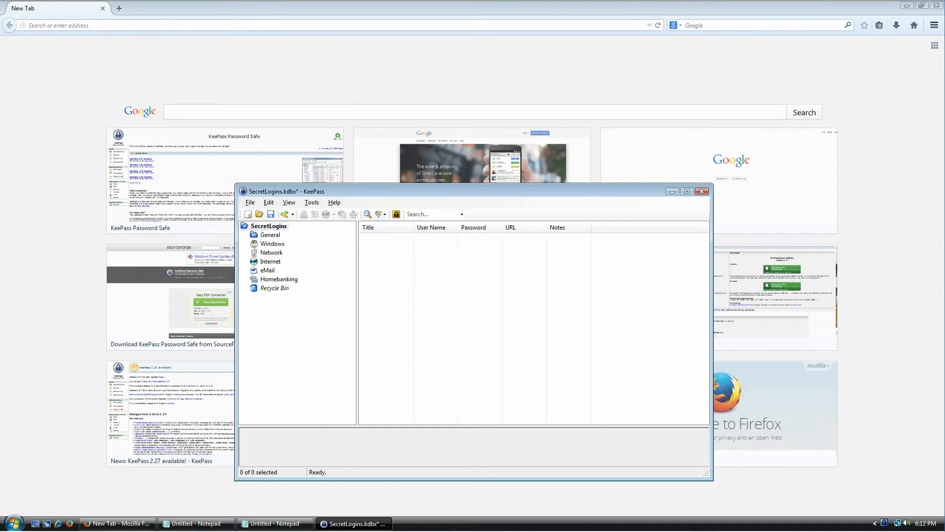
left_click(175, 23)
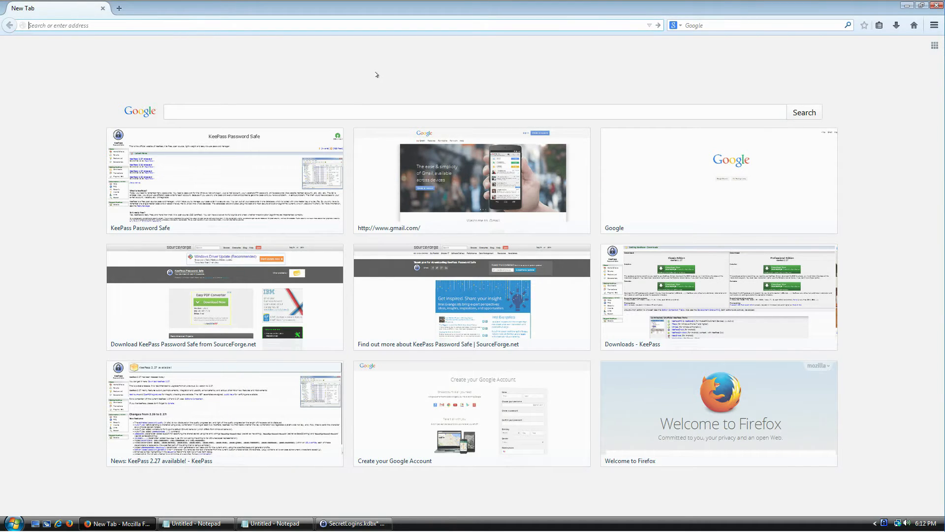
type("gmail.com/")
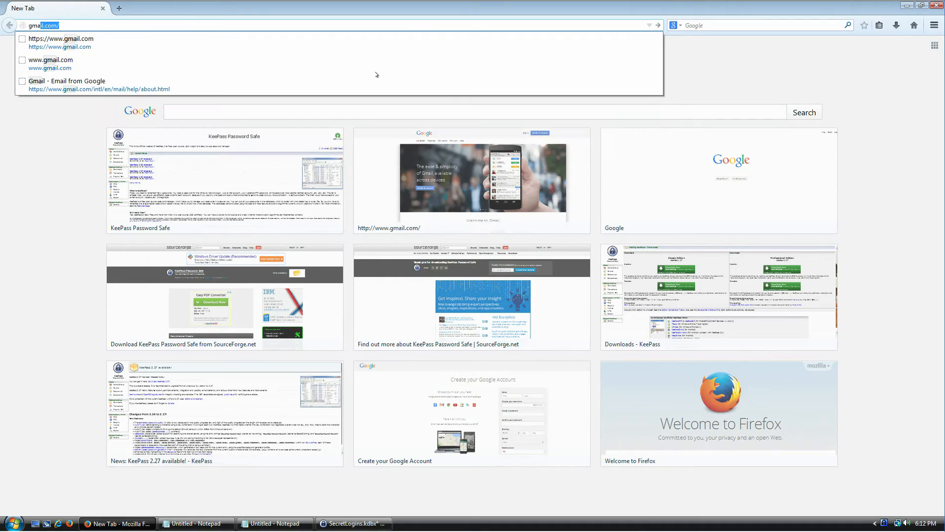
key("Return")
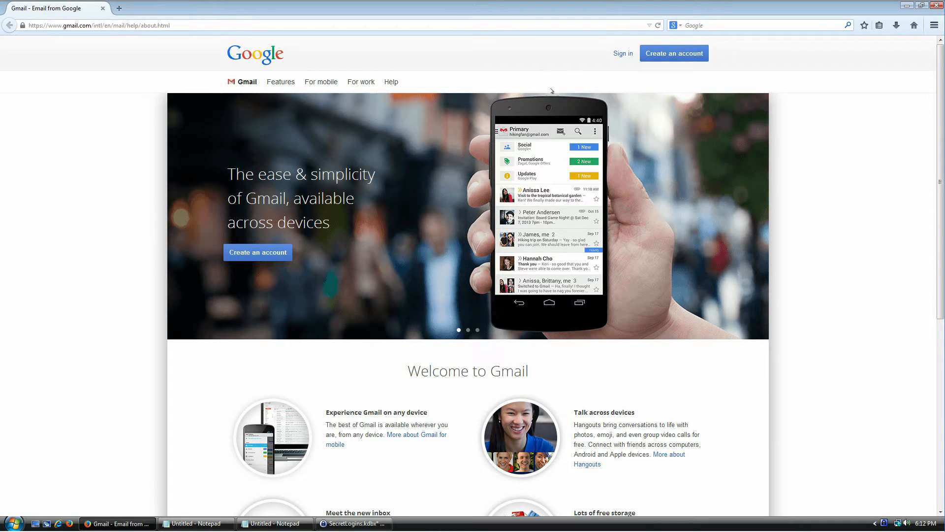
left_click(676, 54)
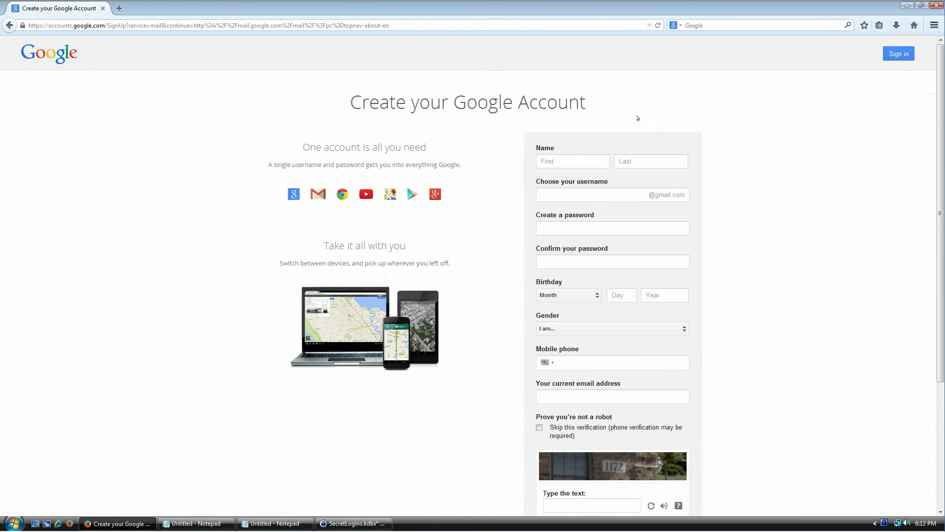
left_click(573, 154)
Fill in the sign-up form's first name, last name and chosen Gmail username
type("John")
key("Tab")
type("Doe")
key("Tab")
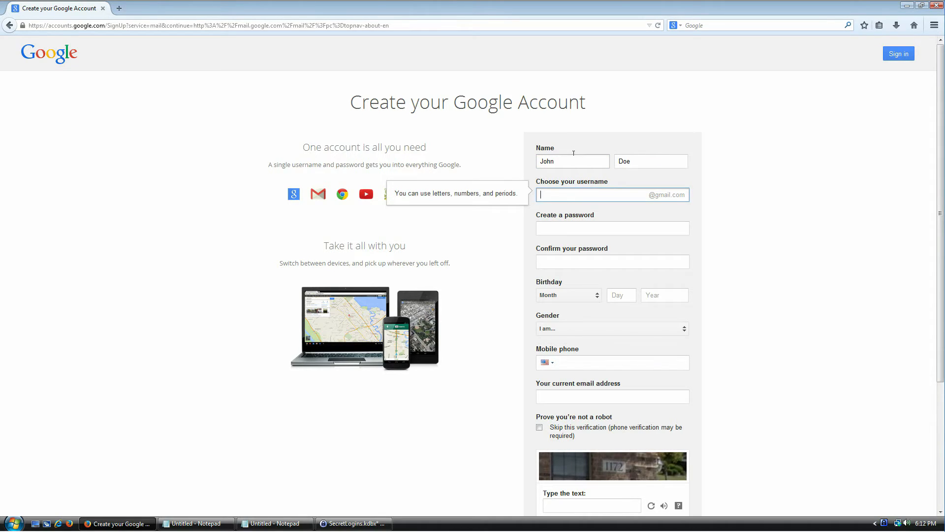
key("Tab")
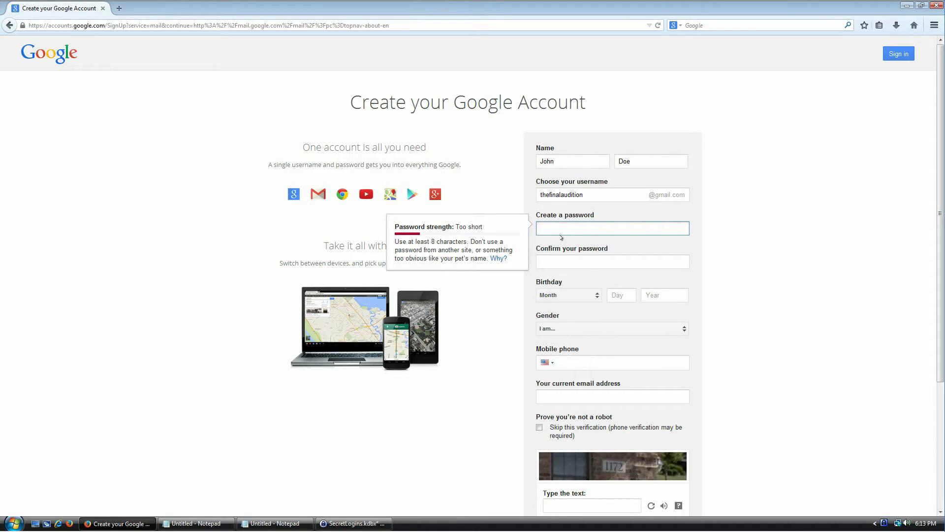
left_click(347, 522)
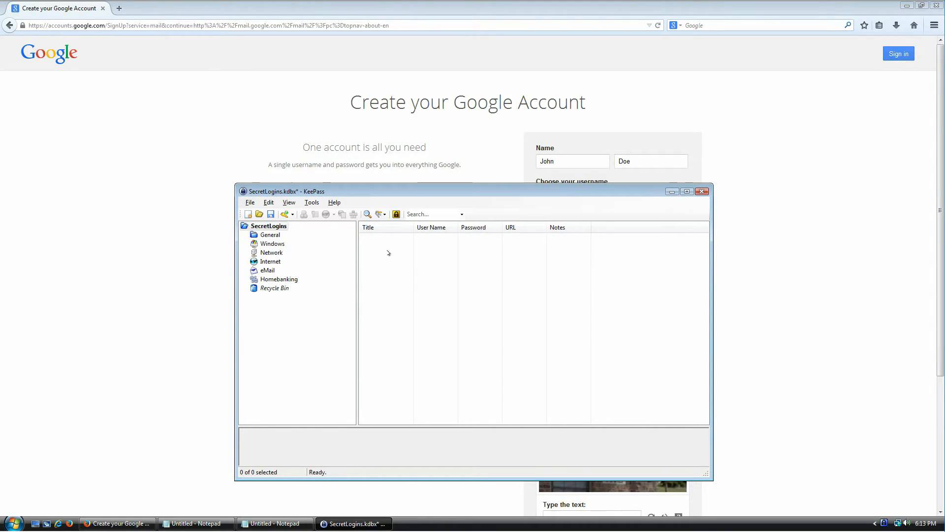
Add a new SecretLogins entry, prefilled with a generated 20-character password rated 99 bits
left_click_drag(419, 190, 434, 173)
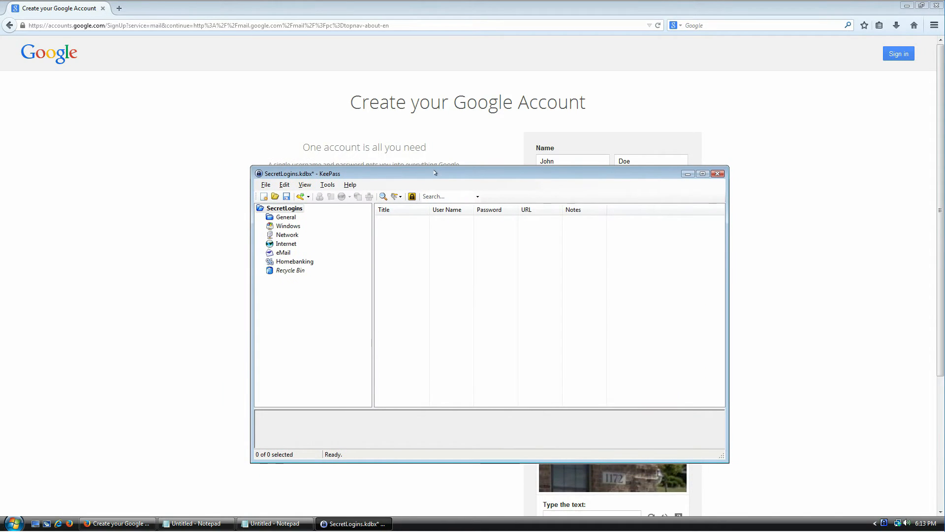
right_click(399, 233)
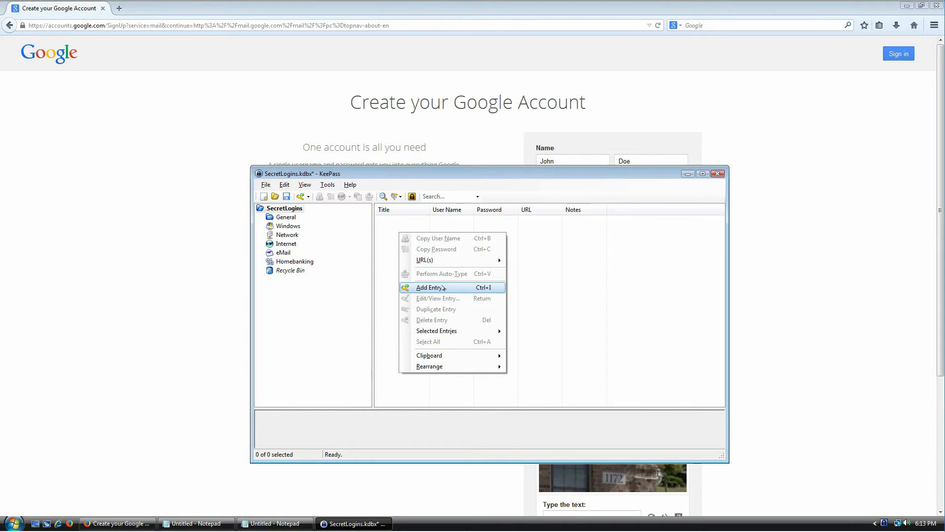
left_click(401, 213)
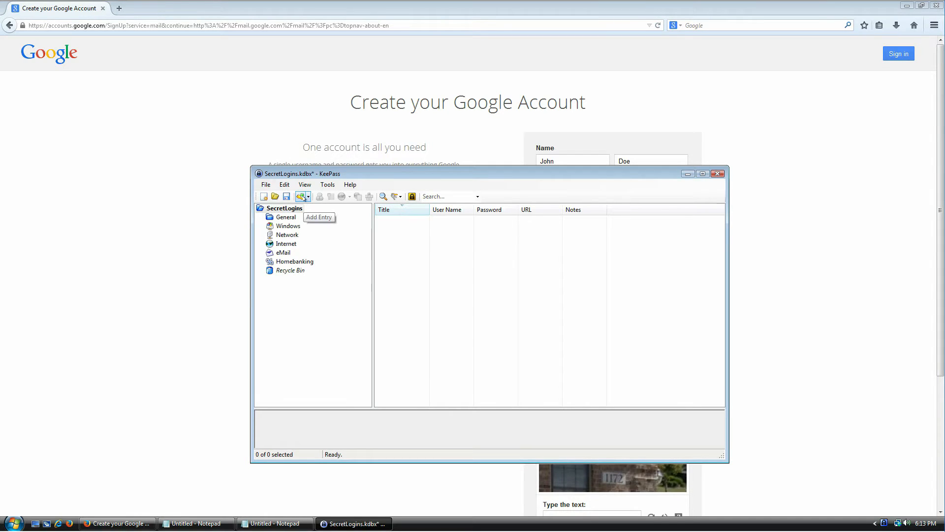
left_click(272, 185)
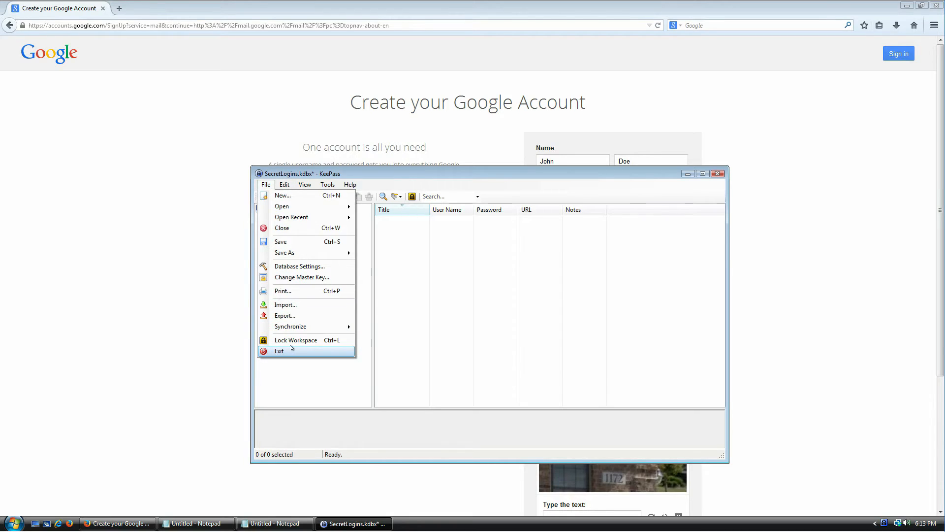
left_click(470, 348)
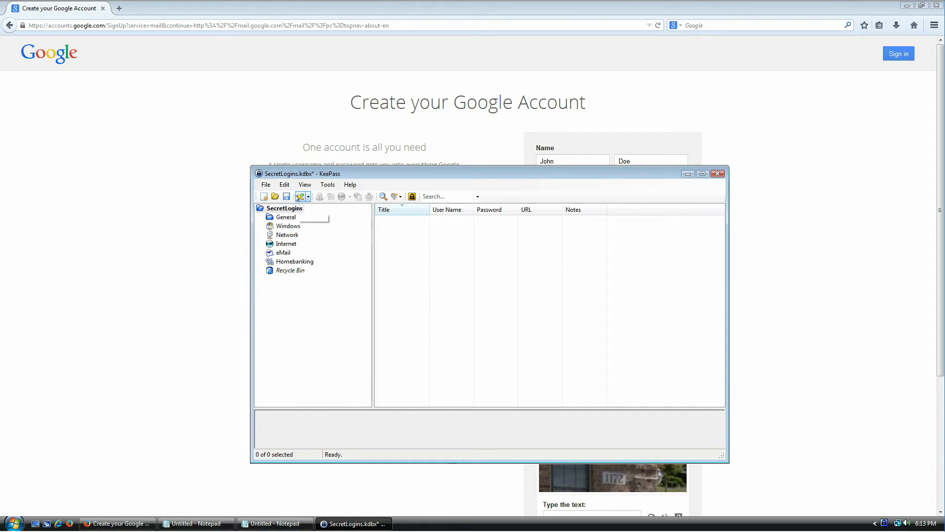
right_click(408, 241)
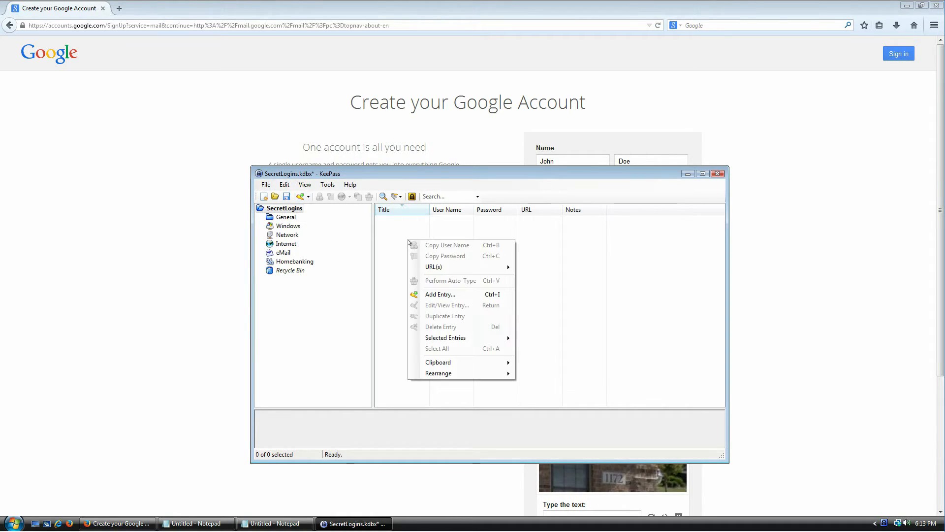
left_click(494, 296)
Title the new KeePass entry 'Gmail'
left_click_drag(452, 197, 434, 236)
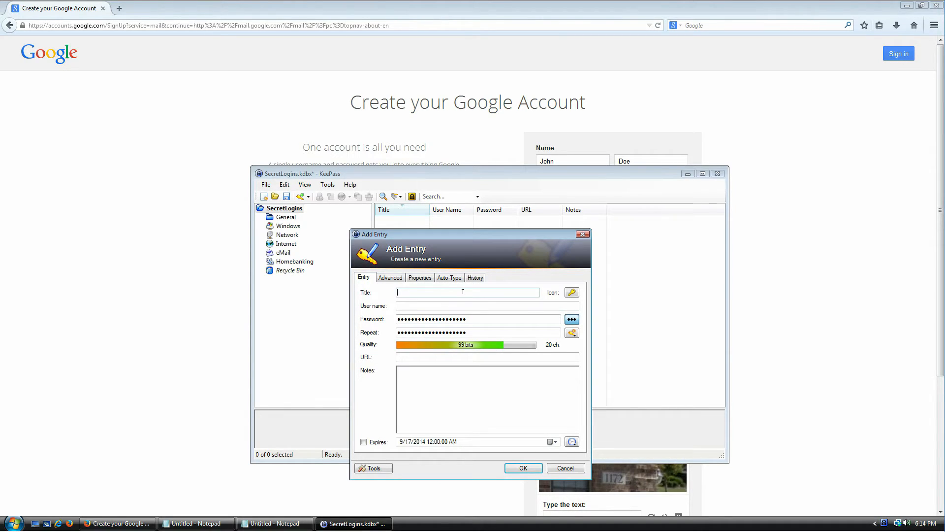
type("Gmail")
key("Tab")
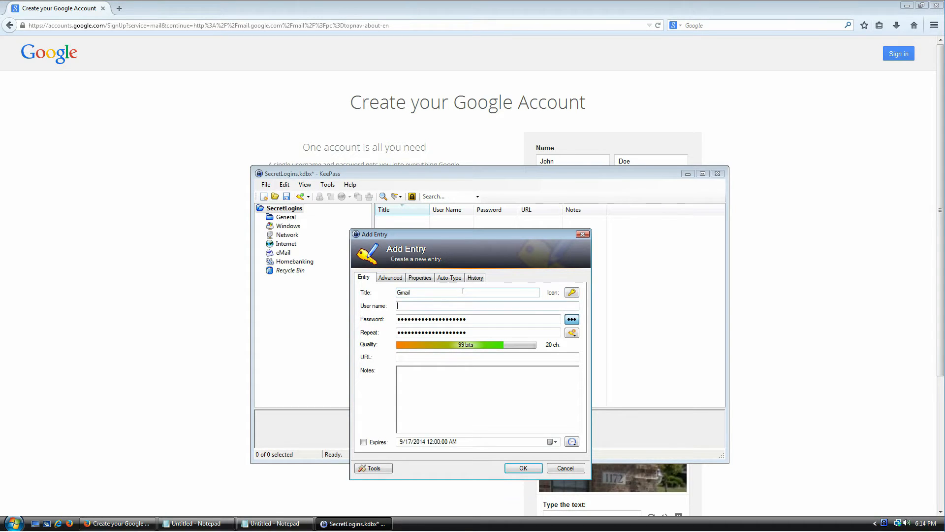
Copy the chosen username from the Google signup form into the User name field, then select the password
left_click(512, 135)
left_click(564, 194)
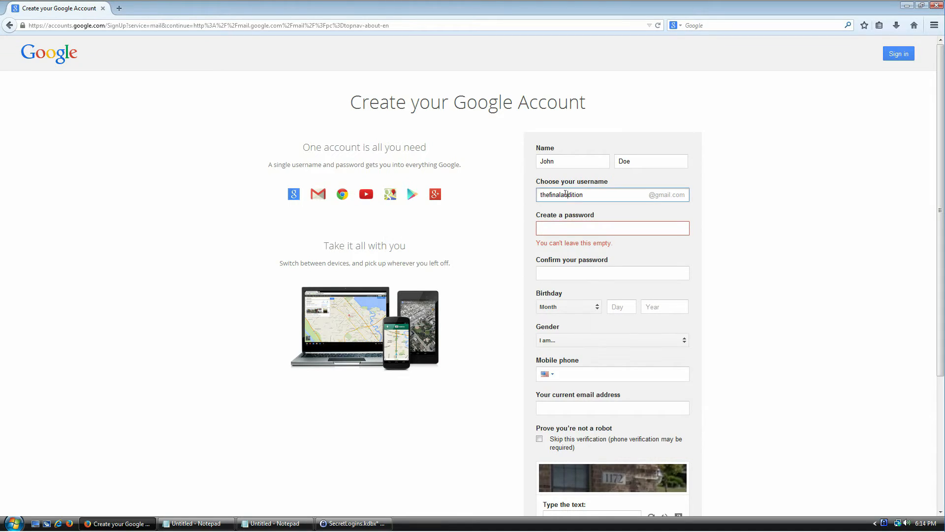
double_click(565, 193)
right_click(576, 193)
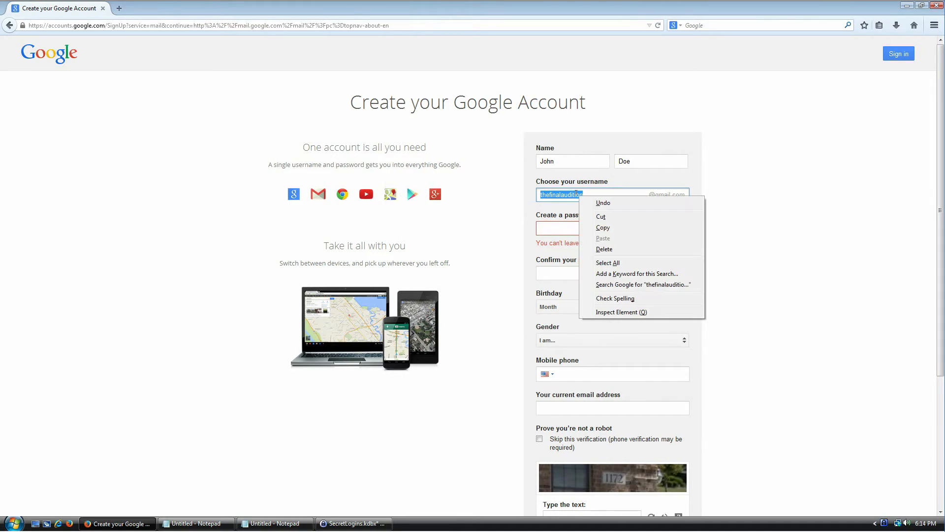
left_click(605, 220)
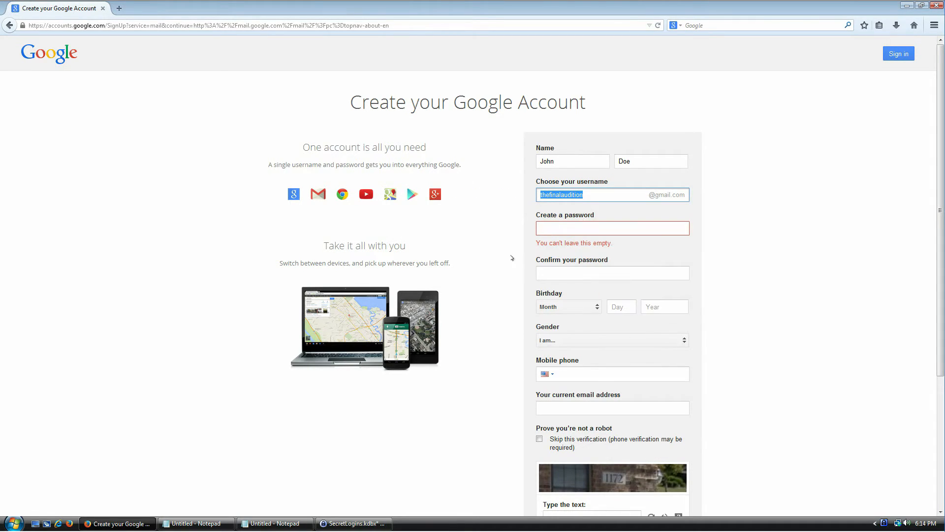
left_click(353, 523)
left_click(407, 305)
right_click(408, 305)
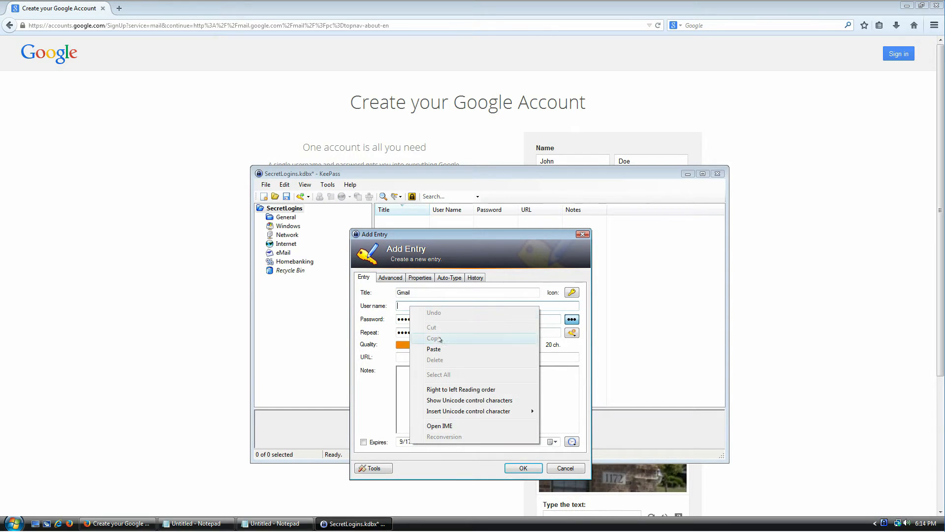
left_click(443, 348)
left_click(487, 318)
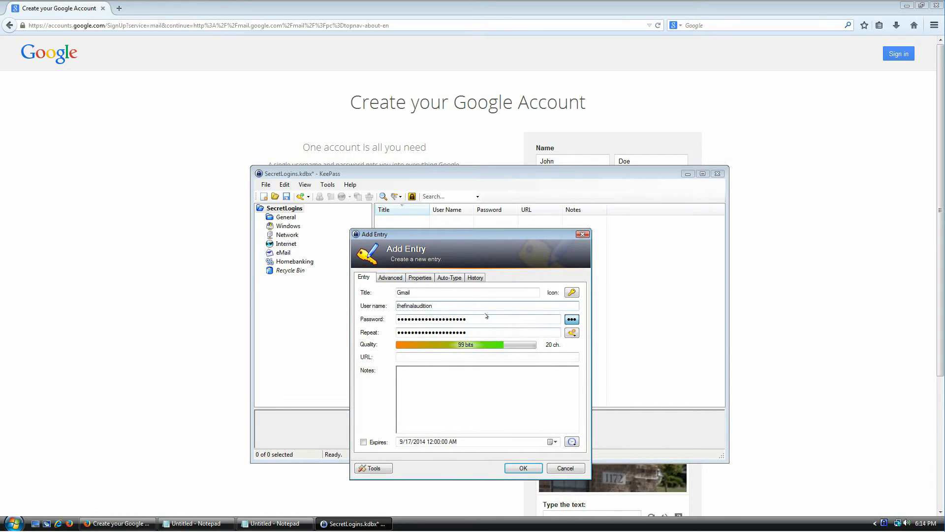
double_click(492, 319)
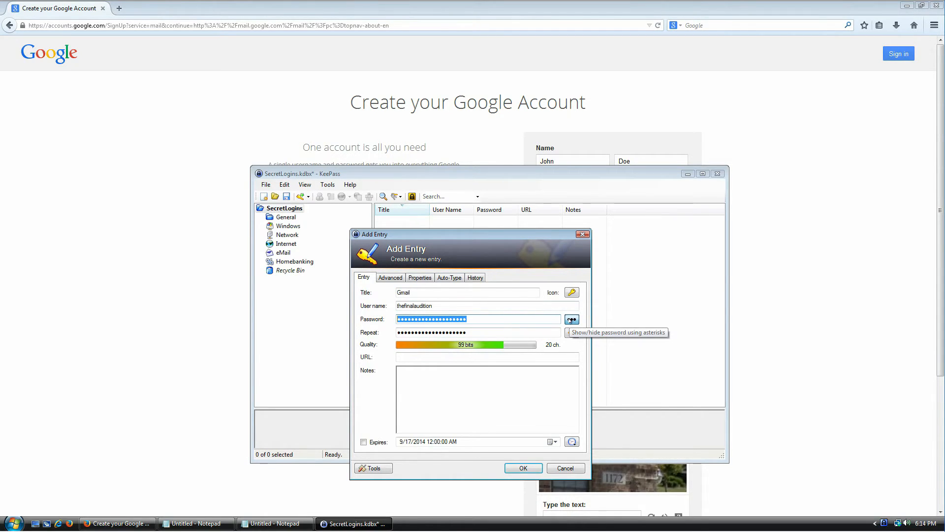
Show the entry's password in plain text and bring up the password generation choices
left_click(571, 319)
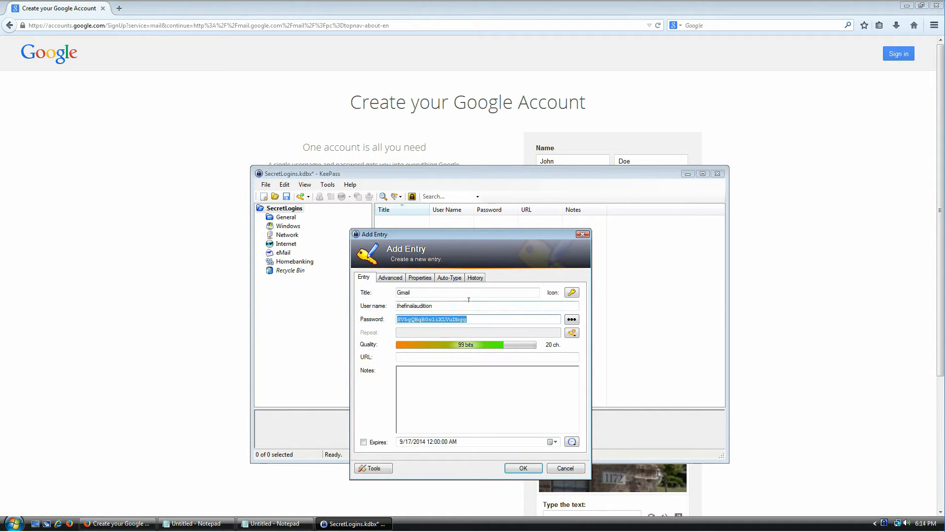
left_click(481, 319)
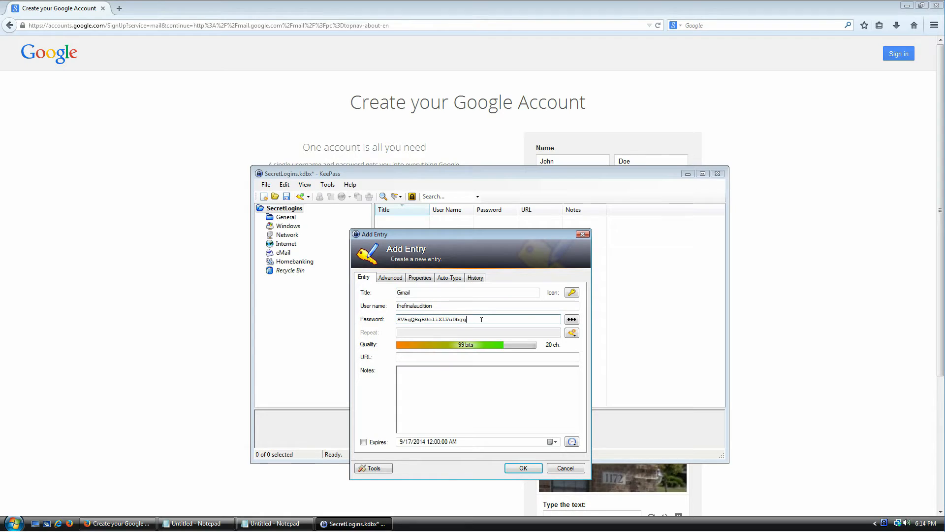
double_click(481, 320)
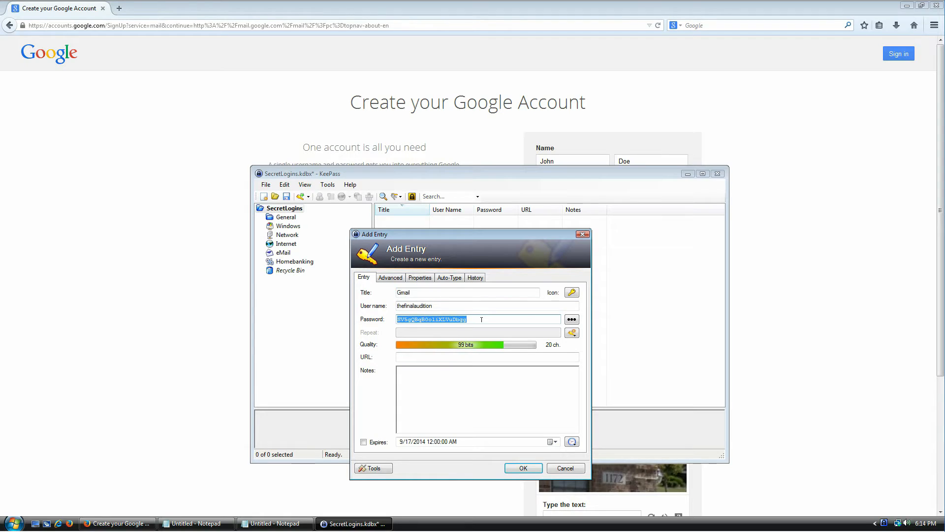
left_click(572, 332)
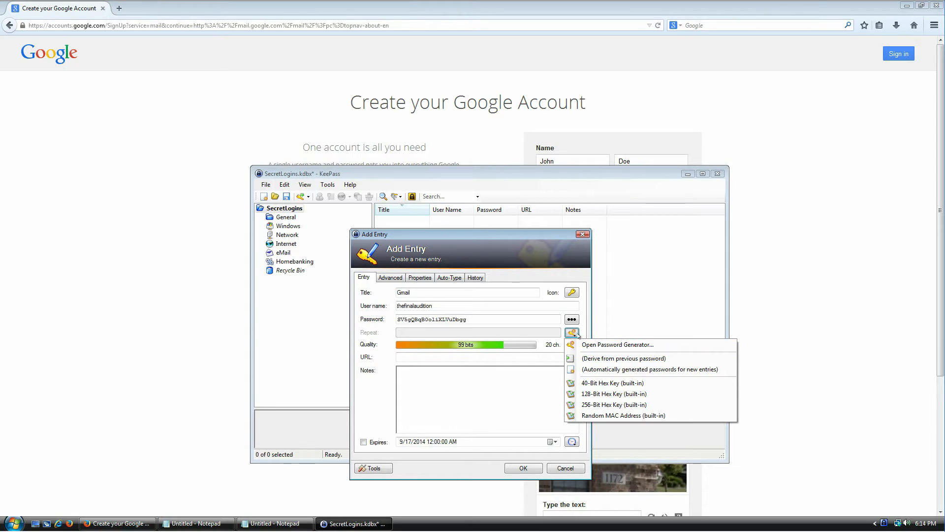
Generate a new 20-character password including minus, underline, space, special and bracket characters
left_click(610, 346)
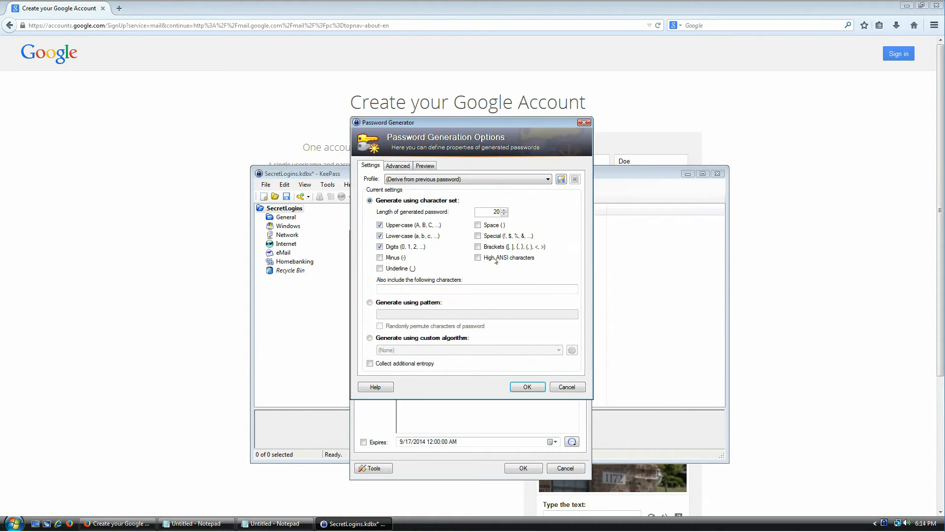
left_click_drag(445, 125, 477, 185)
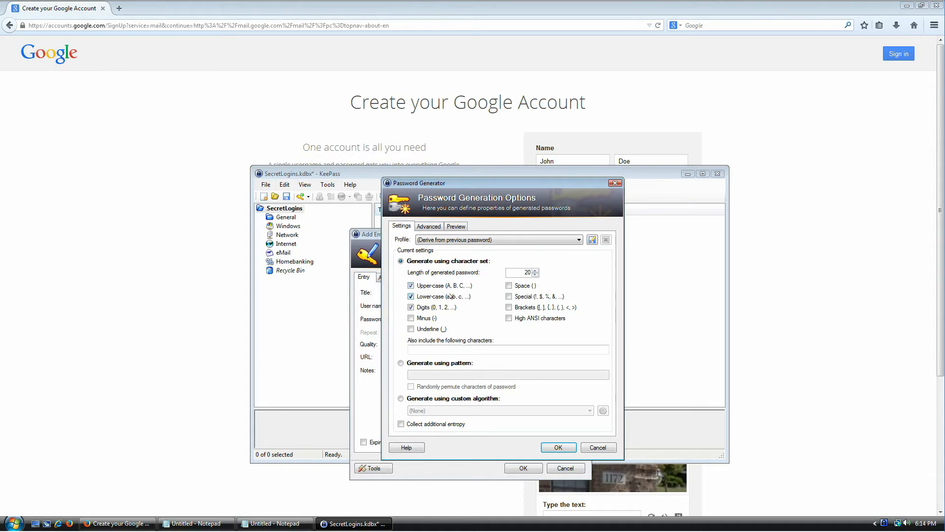
left_click(429, 319)
left_click(431, 330)
left_click(522, 287)
left_click(522, 299)
left_click(524, 308)
double_click(516, 269)
left_click(556, 447)
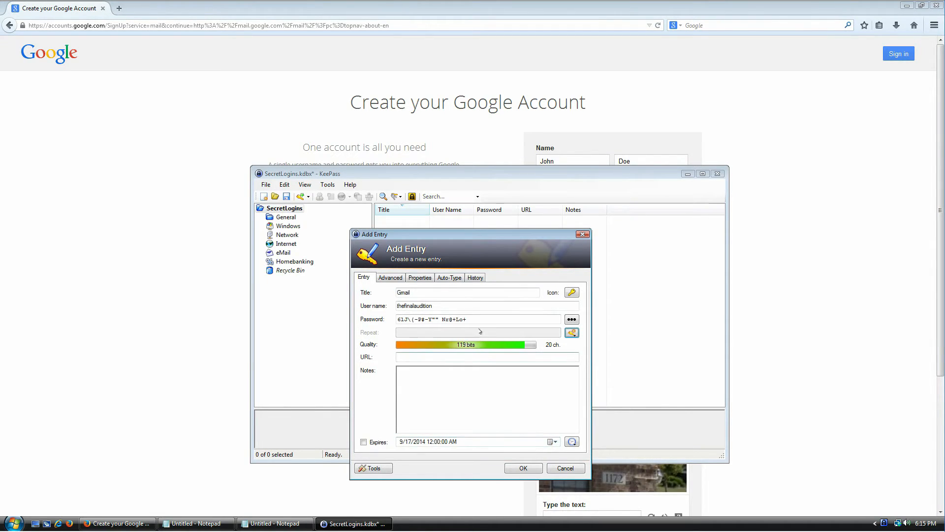
left_click_drag(472, 319, 393, 319)
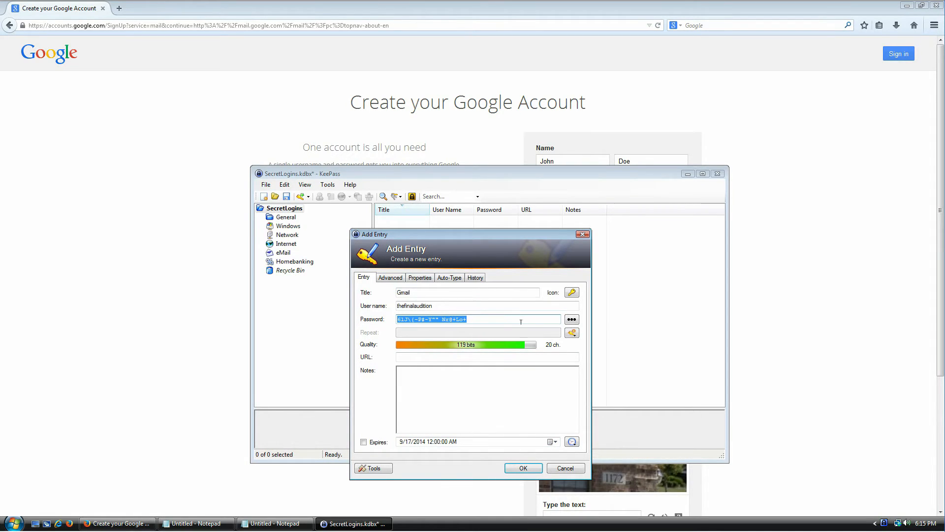
Regenerate the password in Password Generator with the Underline option toggled
left_click(572, 333)
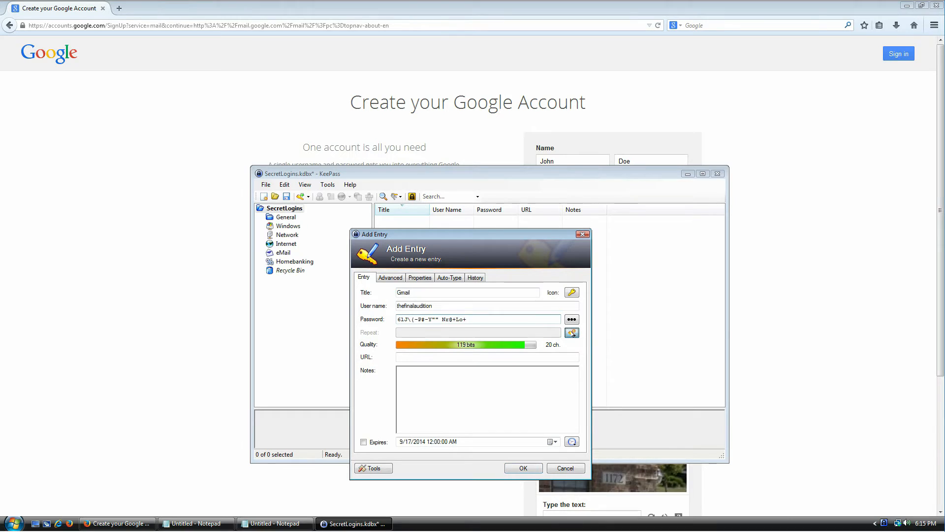
left_click(591, 346)
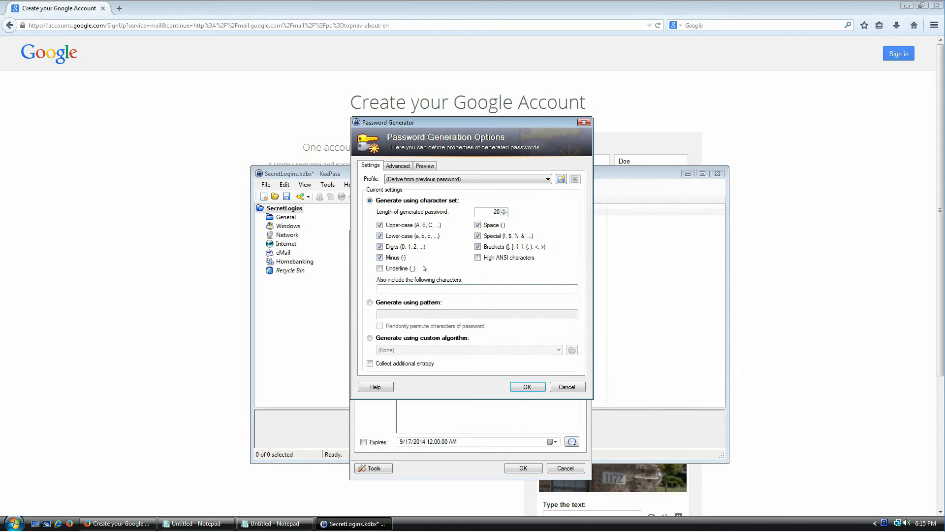
left_click(403, 267)
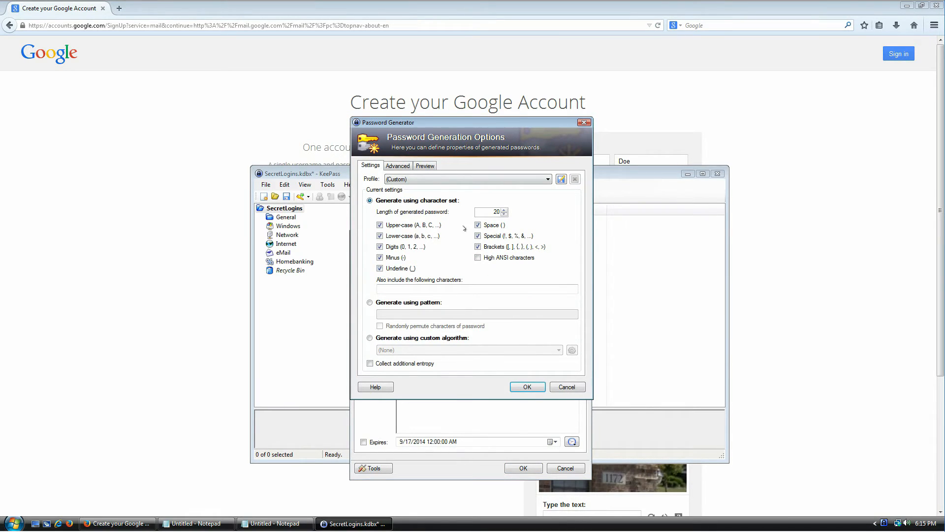
left_click(527, 387)
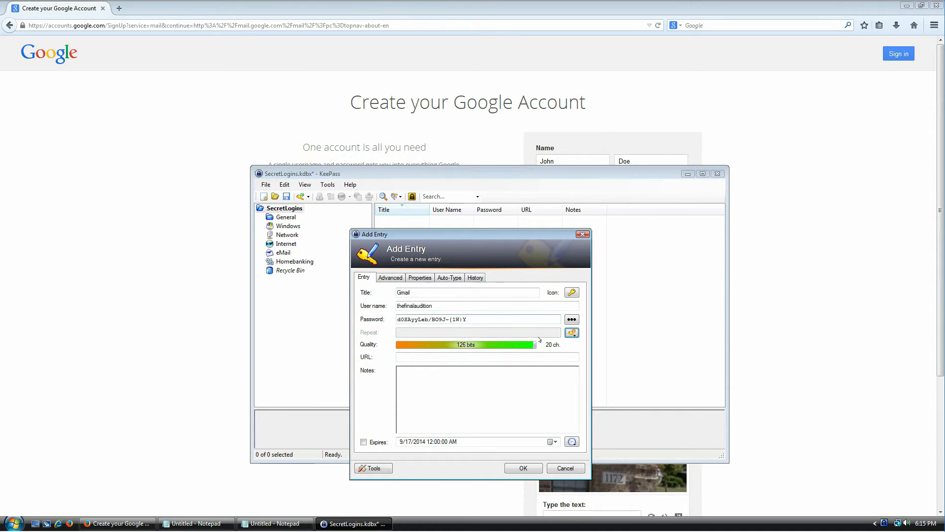
Regenerate with Minus and Underline toggled and length 64, then review the 64-character password
left_click(572, 334)
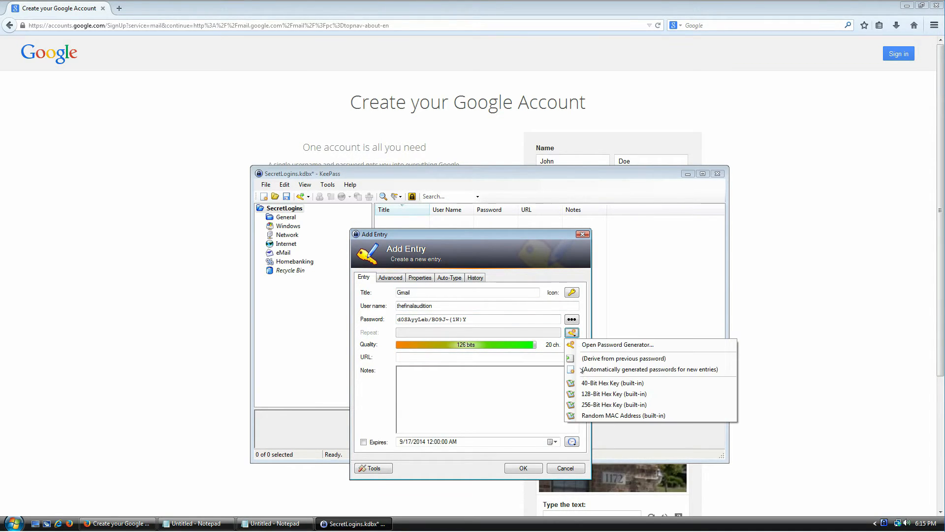
left_click(565, 343)
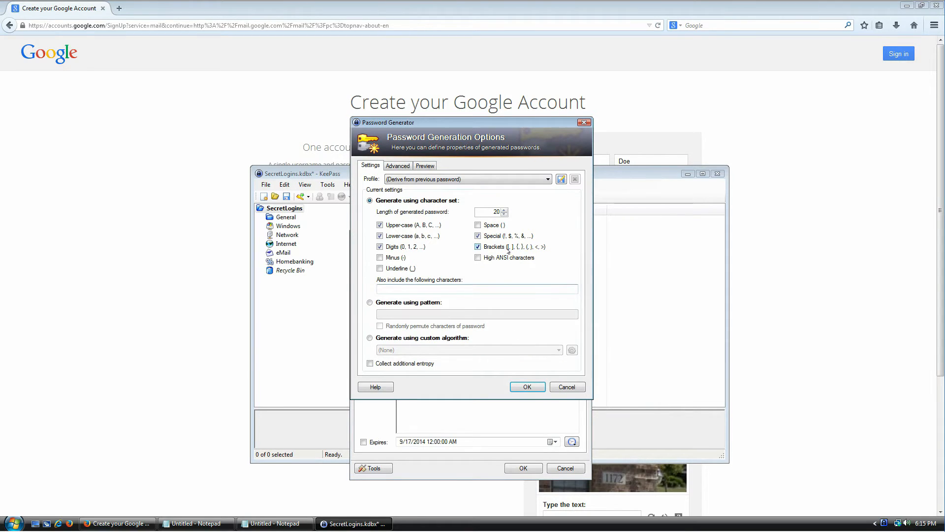
left_click(392, 258)
left_click(403, 268)
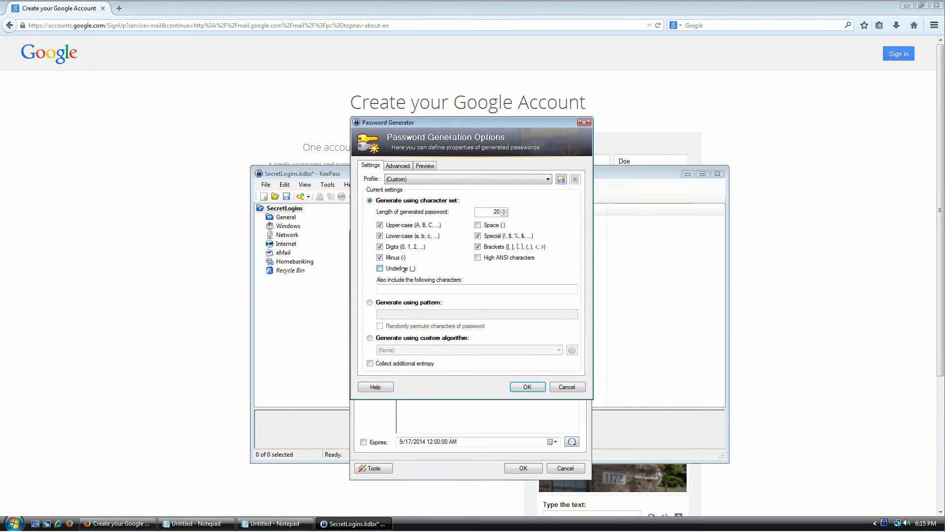
double_click(487, 210)
type("64")
left_click(522, 387)
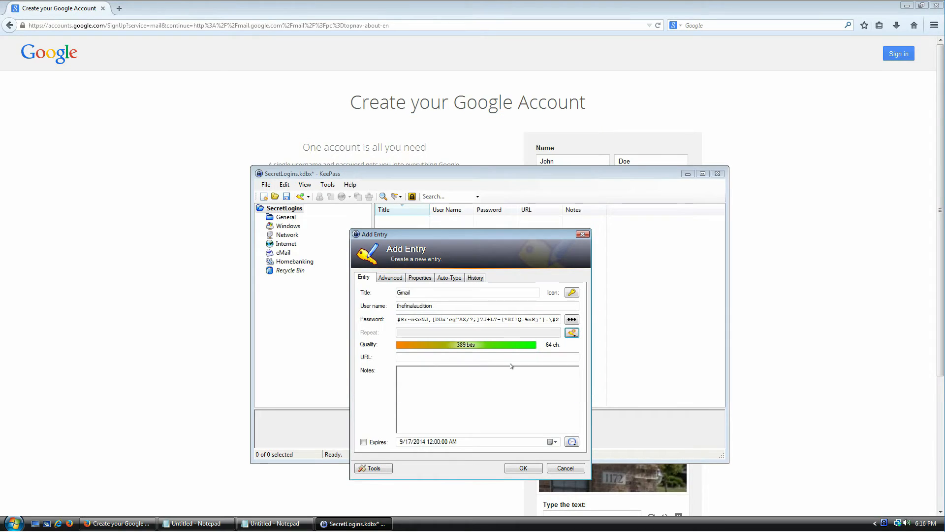
left_click_drag(413, 317, 437, 325)
left_click(514, 319)
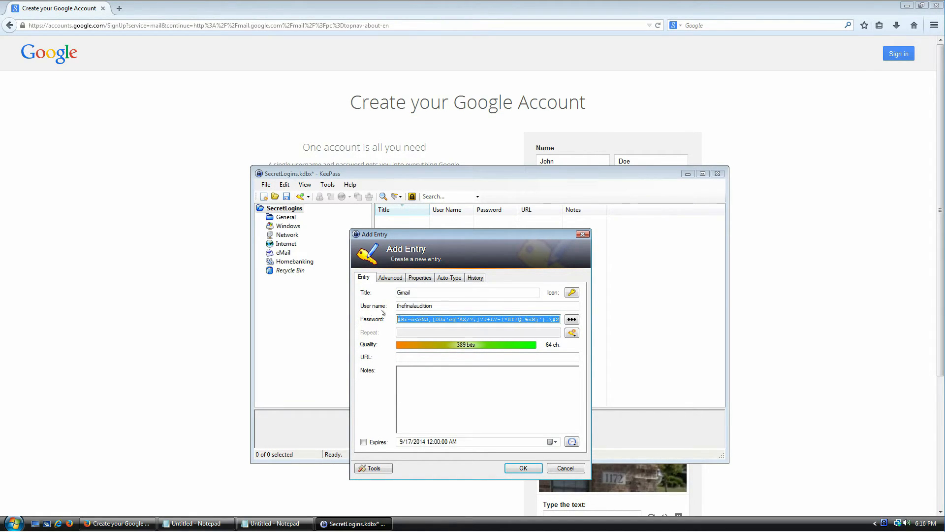
left_click(437, 319)
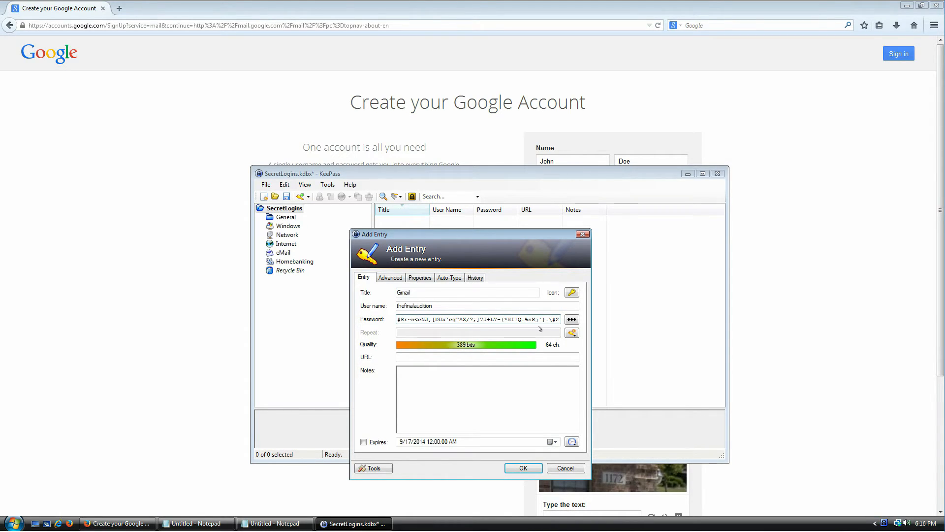
Save the Gmail entry, then copy its password from the SecretLogins entry list
left_click(522, 466)
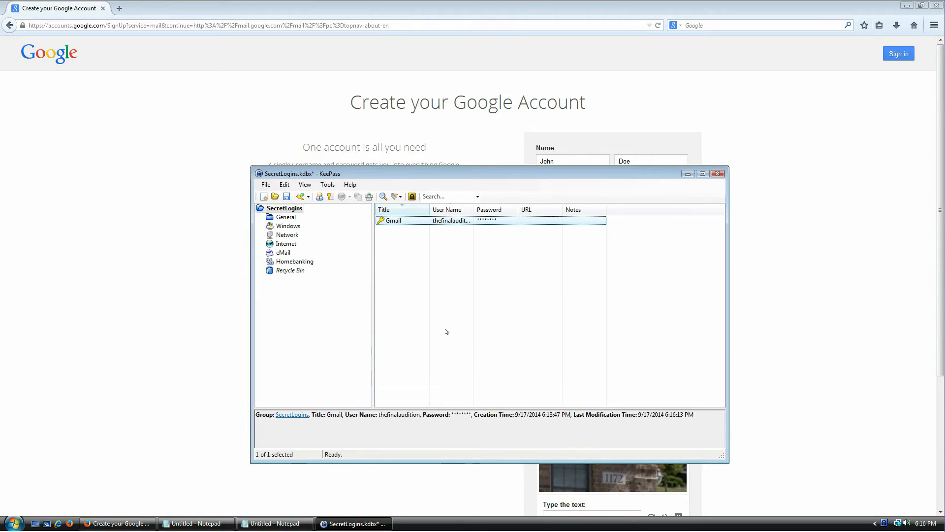
left_click_drag(430, 209, 481, 212)
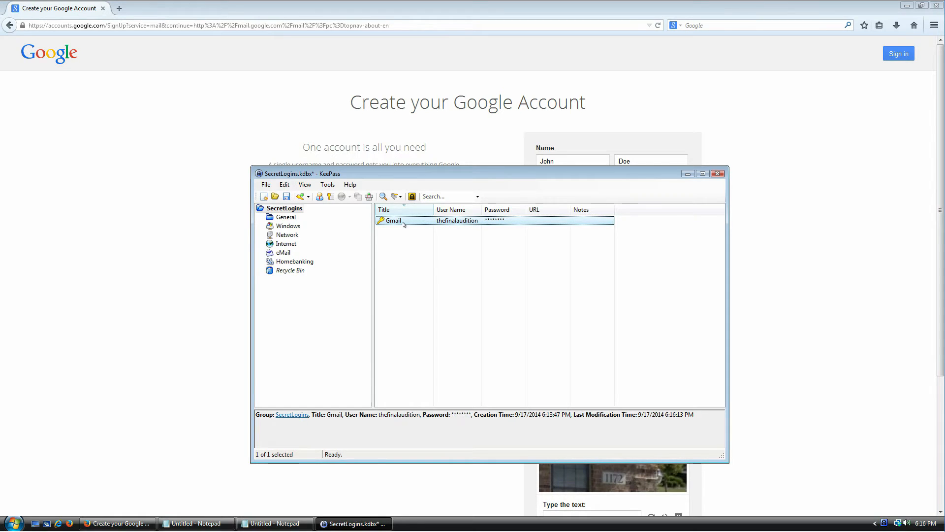
left_click_drag(435, 169, 356, 162)
right_click(318, 217)
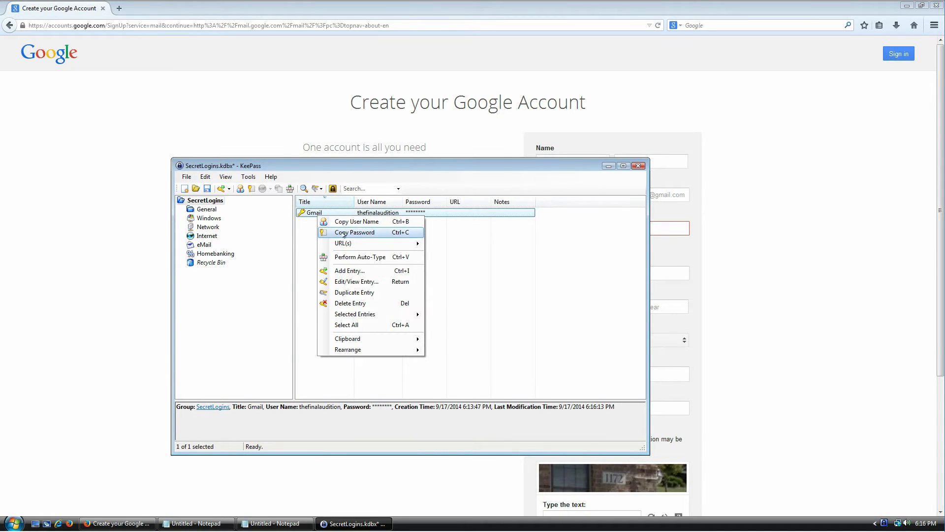
left_click(408, 235)
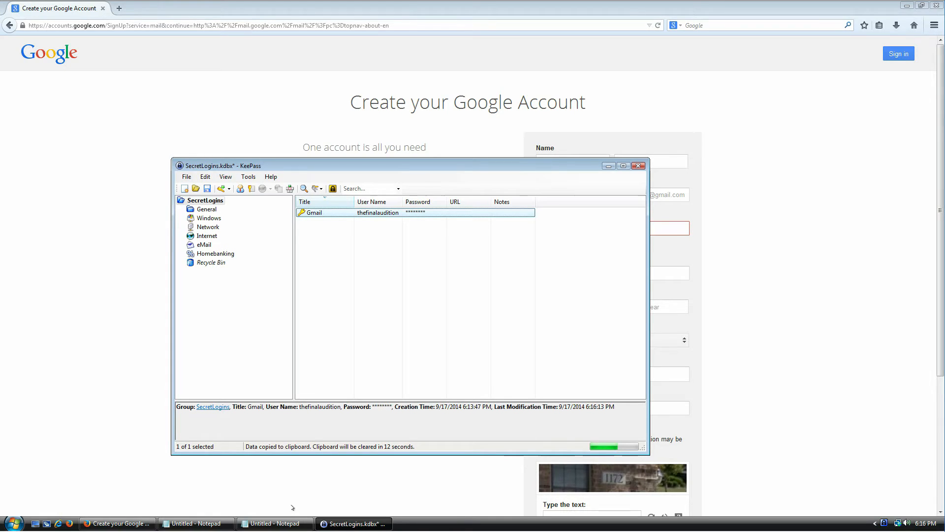
Paste the copied Gmail password into the empty Notepad document, then close Notepad
left_click(275, 523)
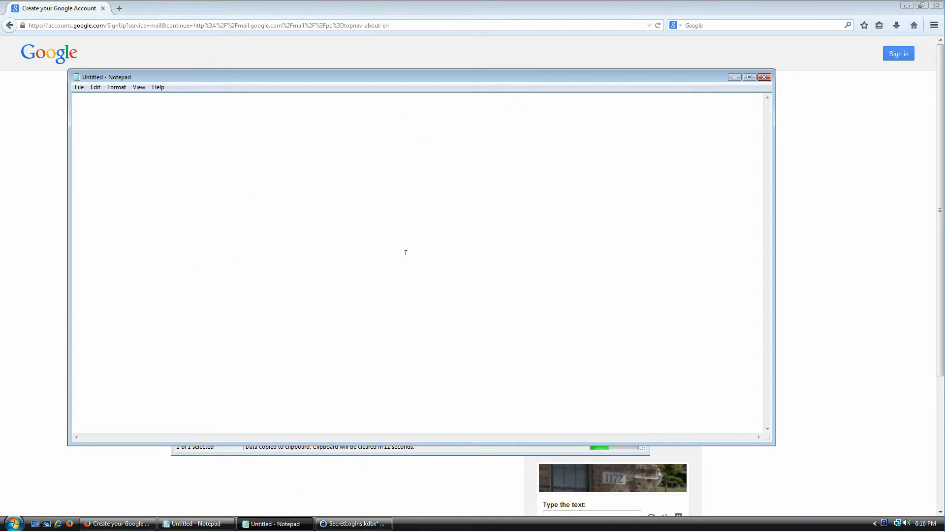
key("ctrl+v")
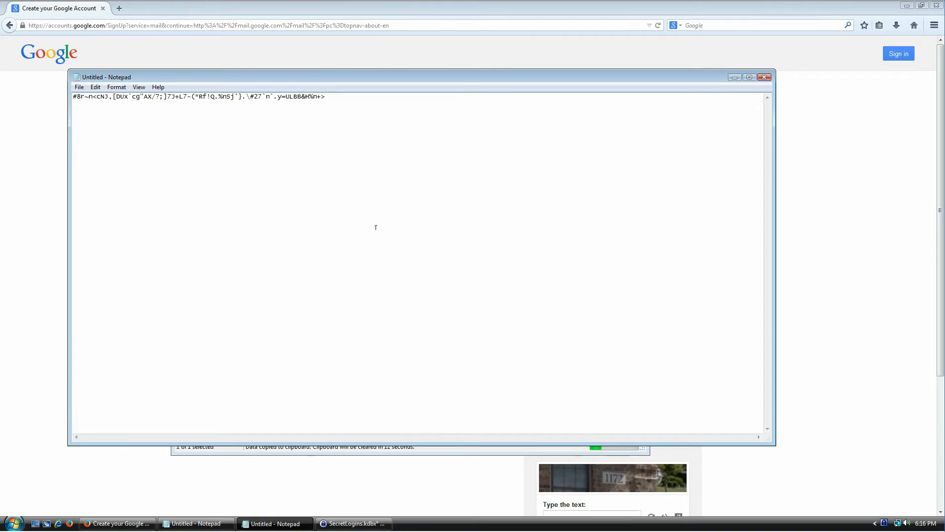
left_click_drag(344, 78, 344, 59)
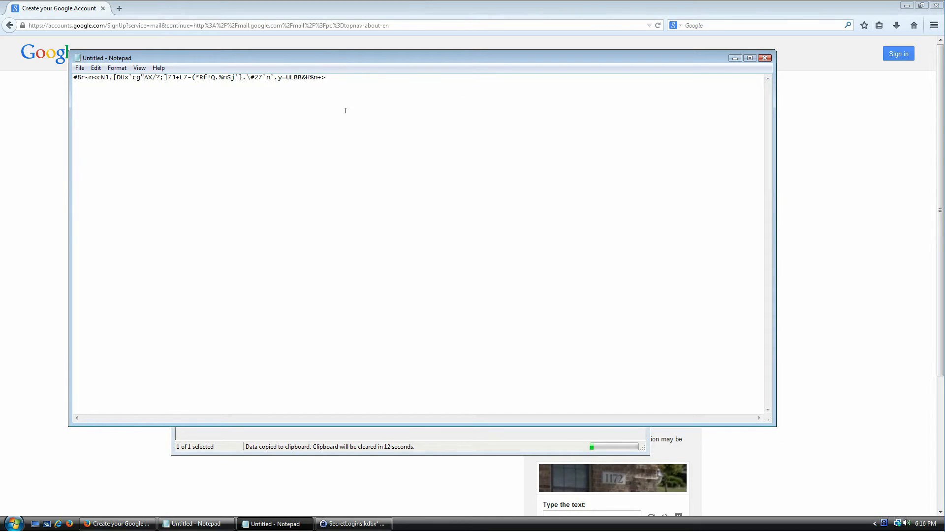
left_click(573, 452)
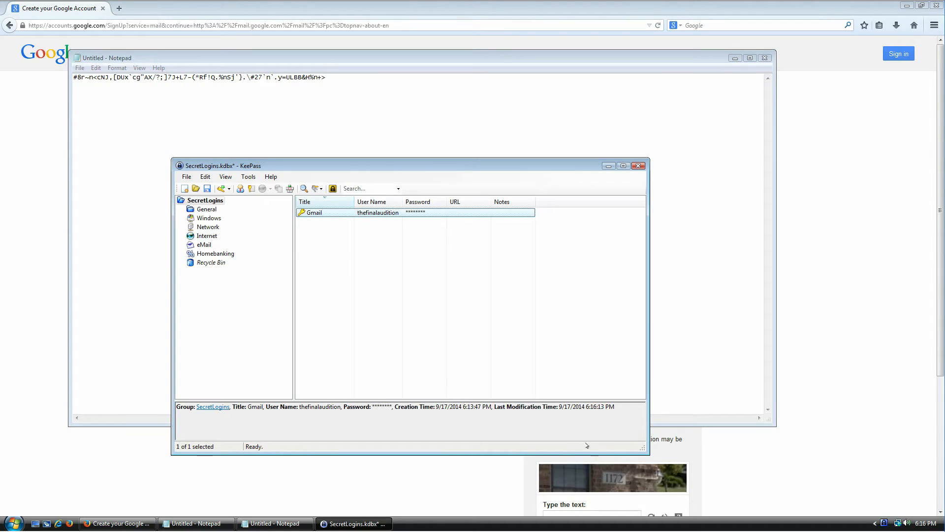
left_click(402, 106)
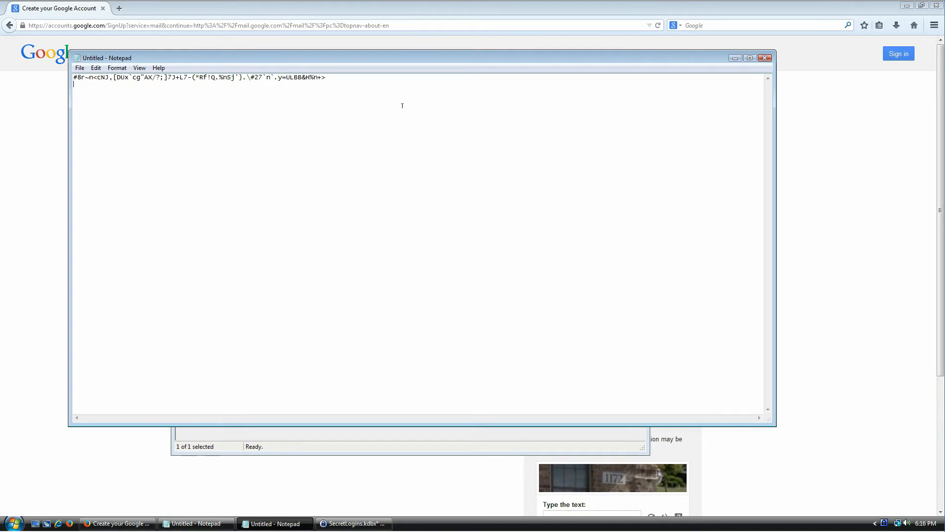
left_click(764, 58)
Discard the Notepad text unsaved, reopen the Gmail entry, and list the password-generation choices
left_click(476, 264)
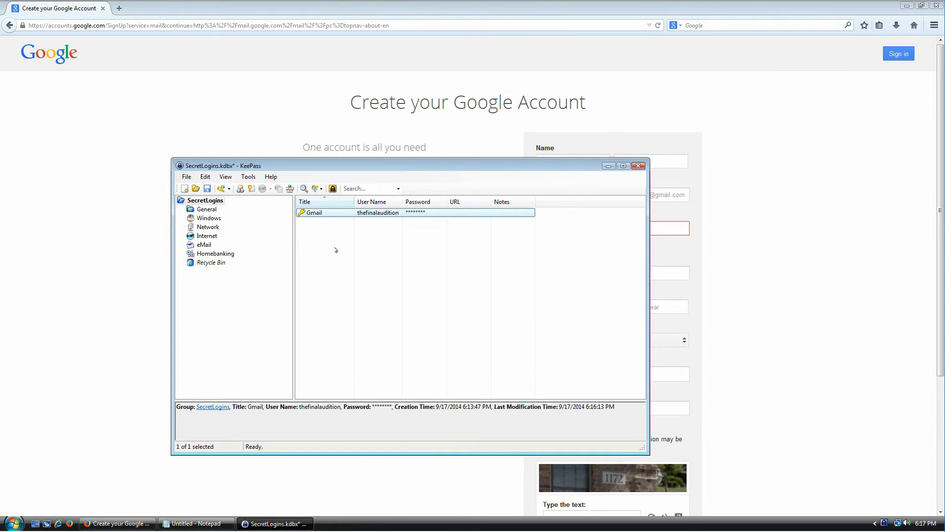
double_click(313, 216)
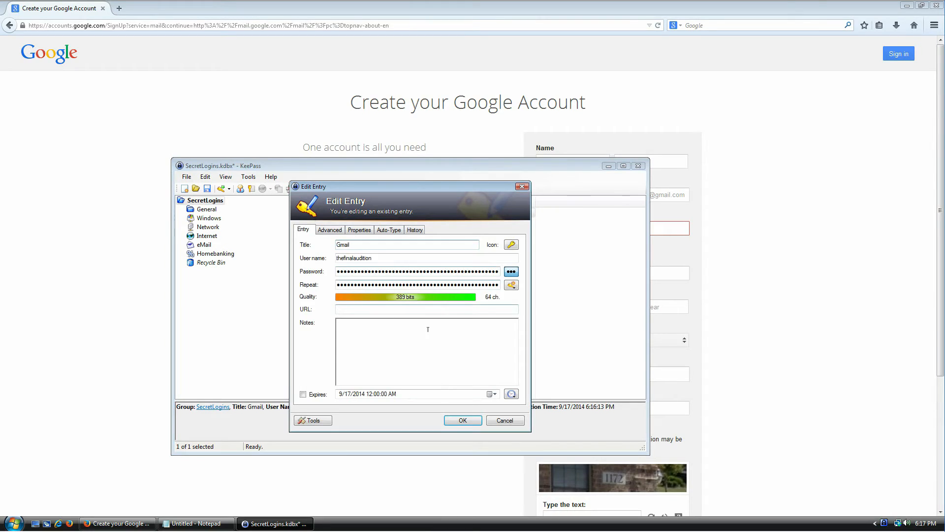
left_click(512, 285)
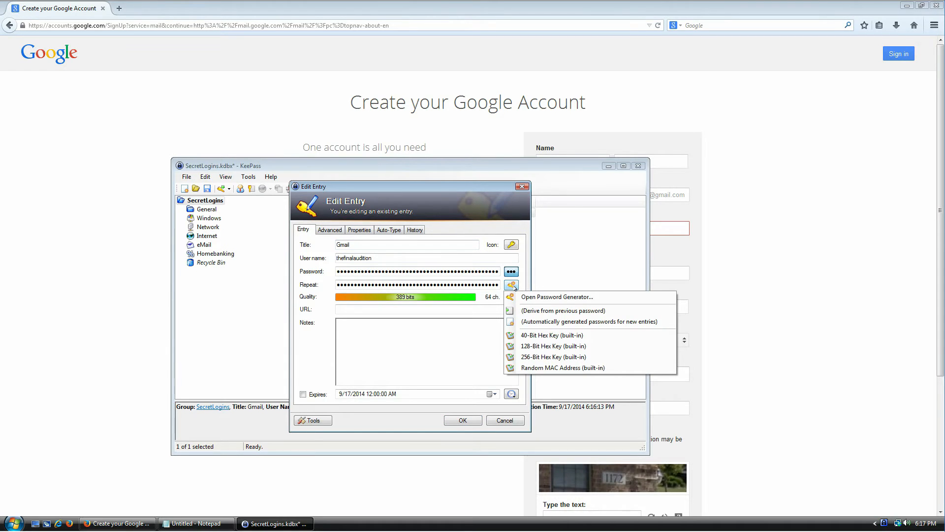
Enable Space and Collect additional entropy in the Password Generator and confirm with OK
left_click(550, 297)
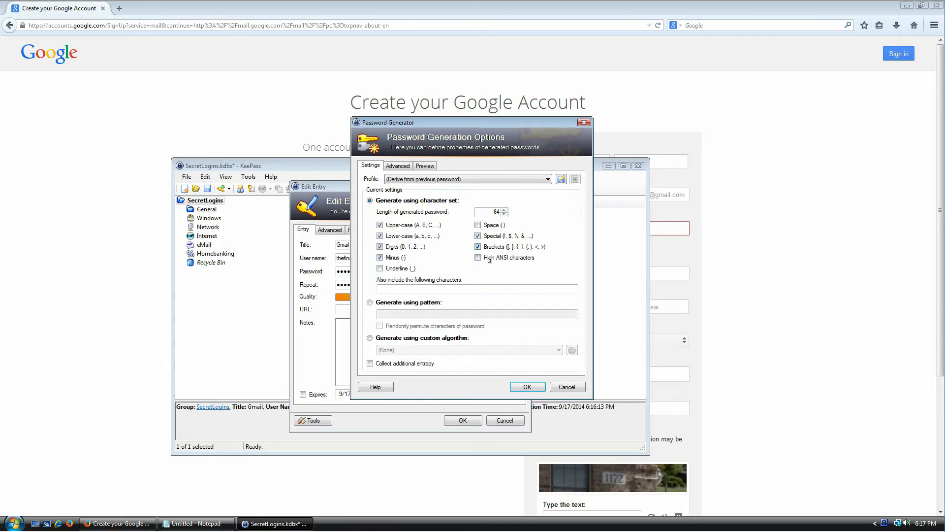
left_click(477, 225)
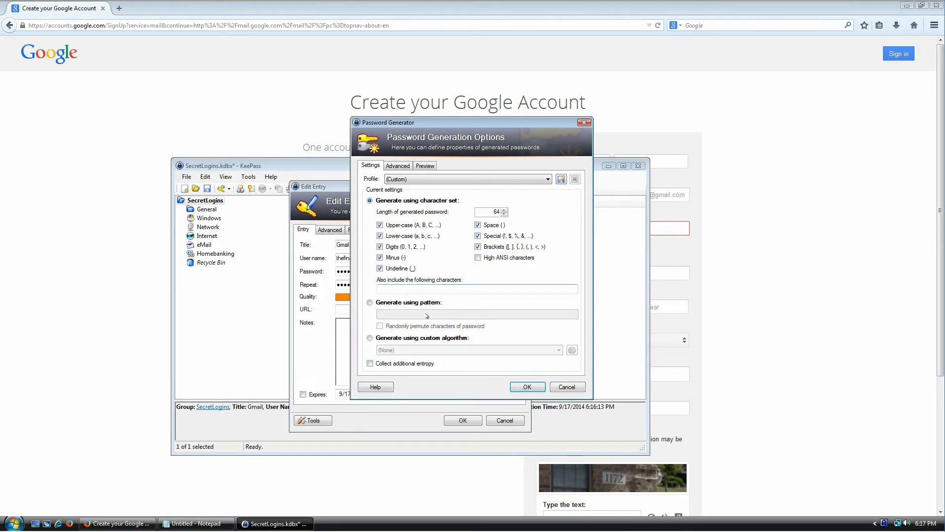
left_click(392, 365)
left_click(531, 389)
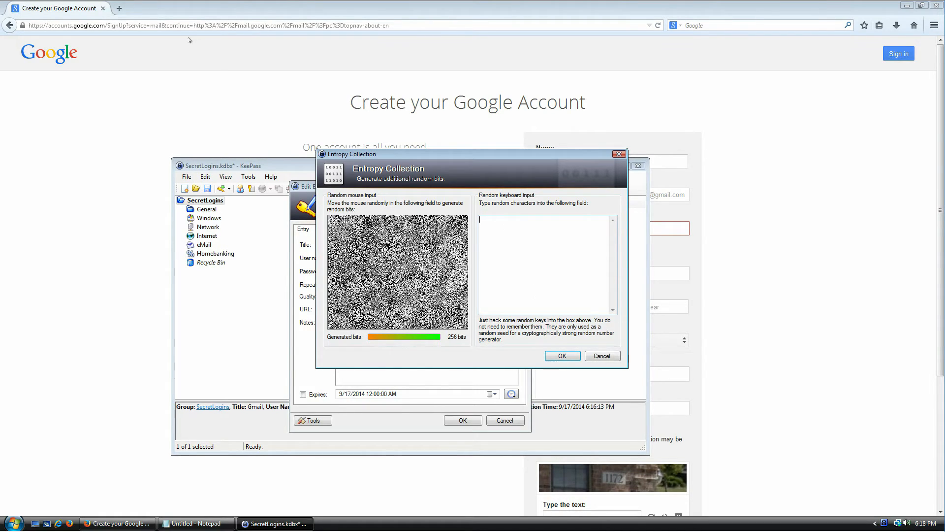
Search Google for 'whatever dude' in a new Firefox tab and select the top results' text
left_click(117, 7)
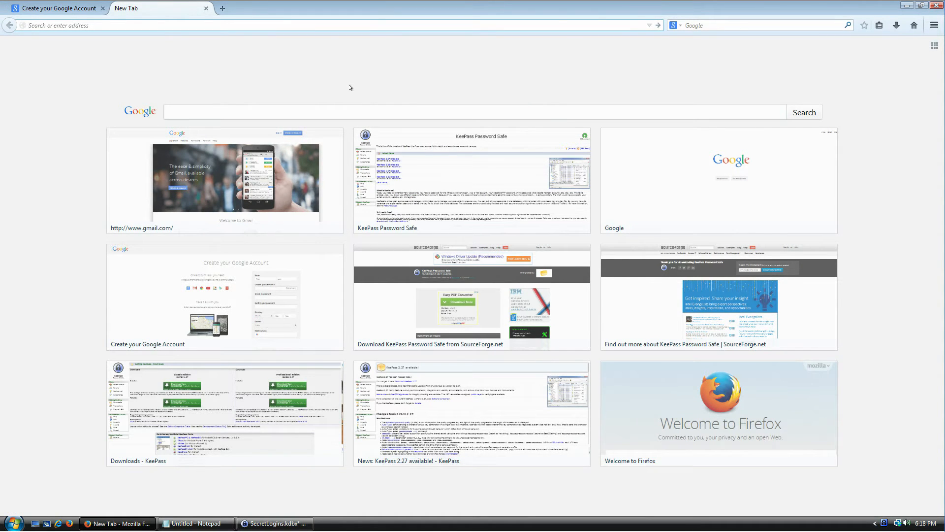
left_click(690, 25)
type("whatever dude")
key("Return")
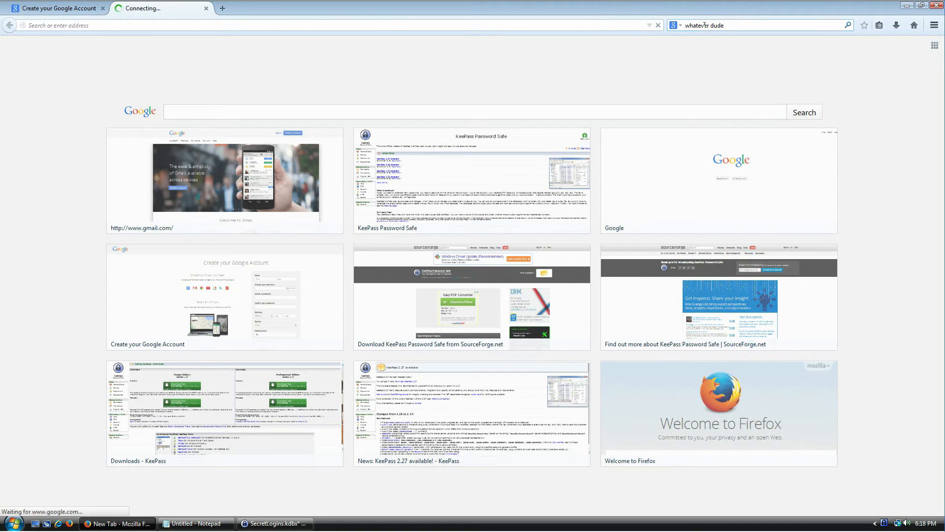
left_click_drag(297, 169, 65, 120)
key("ctrl+c")
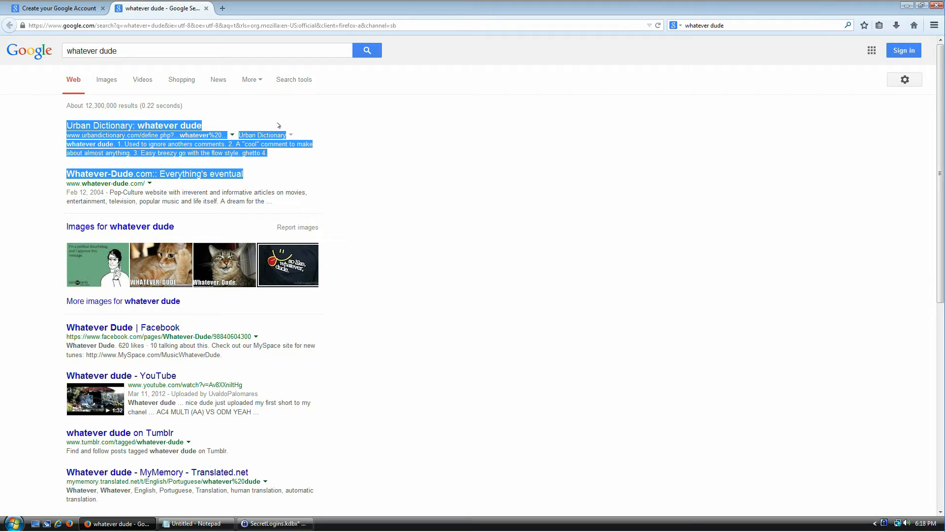
Feed the pasted search text plus typed random characters as entropy, then generate the password
left_click(273, 524)
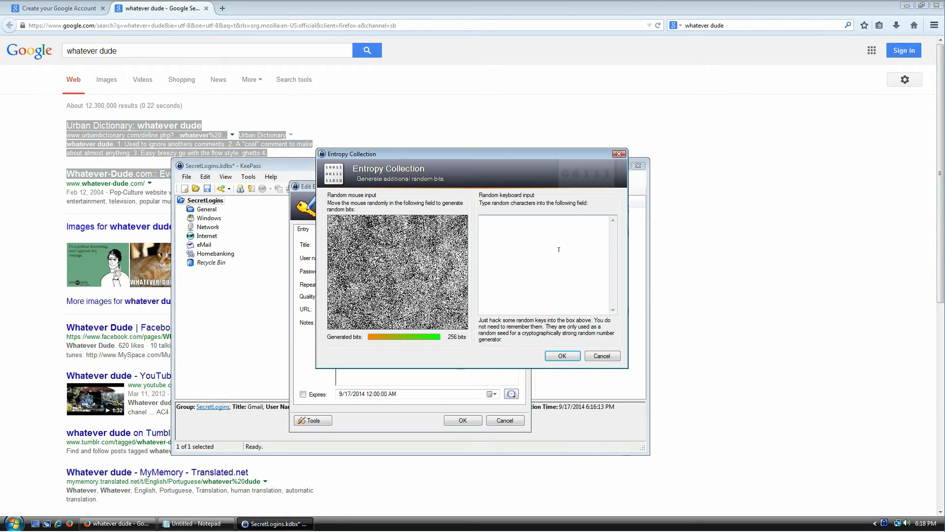
key("ctrl+v")
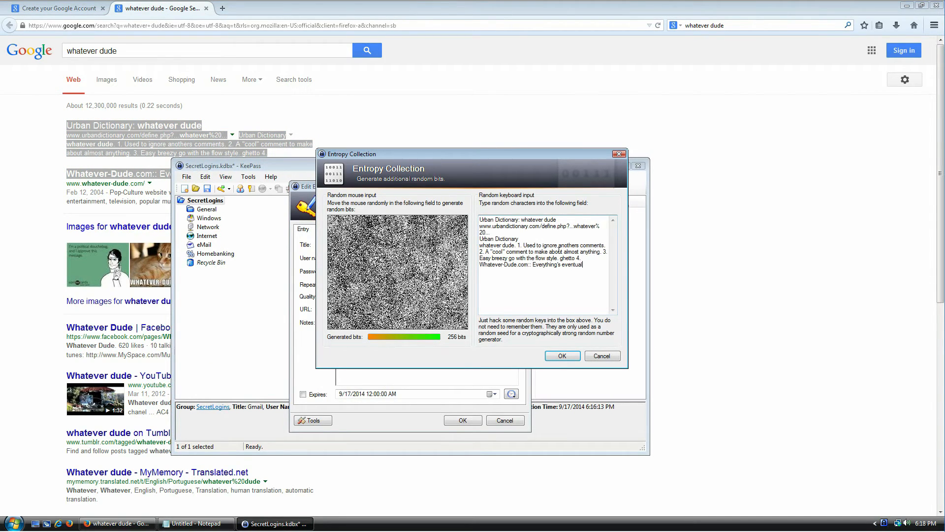
key("ctrl+Home")
type("df sdfsdf s")
type("iuh ieuho9875y oiuh iljhrlkjdrt")
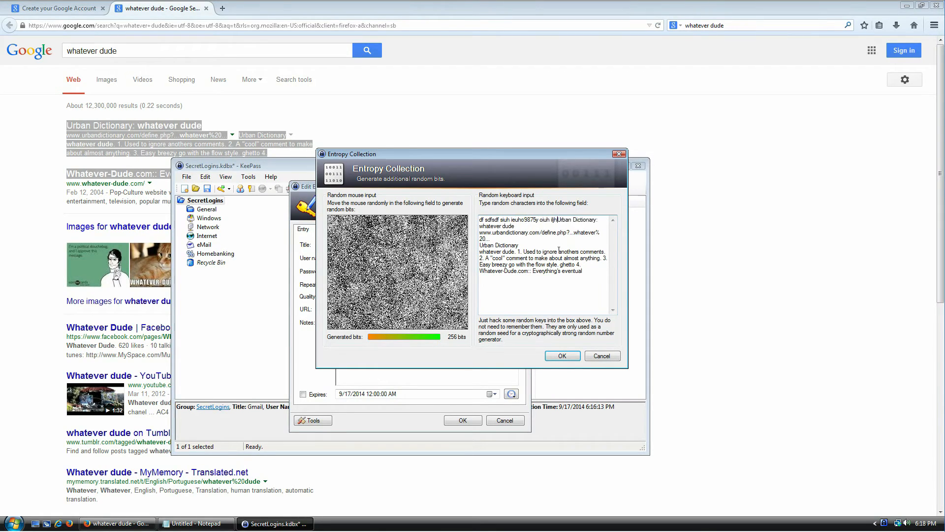
type("drt")
key("Return")
left_click(561, 356)
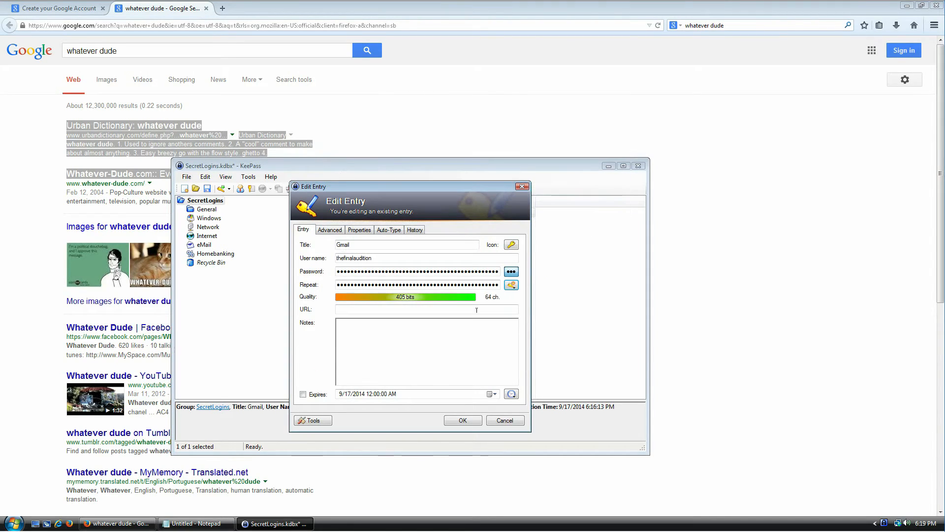
Save the regenerated Gmail entry and copy its new password to the clipboard
left_click_drag(339, 272, 499, 271)
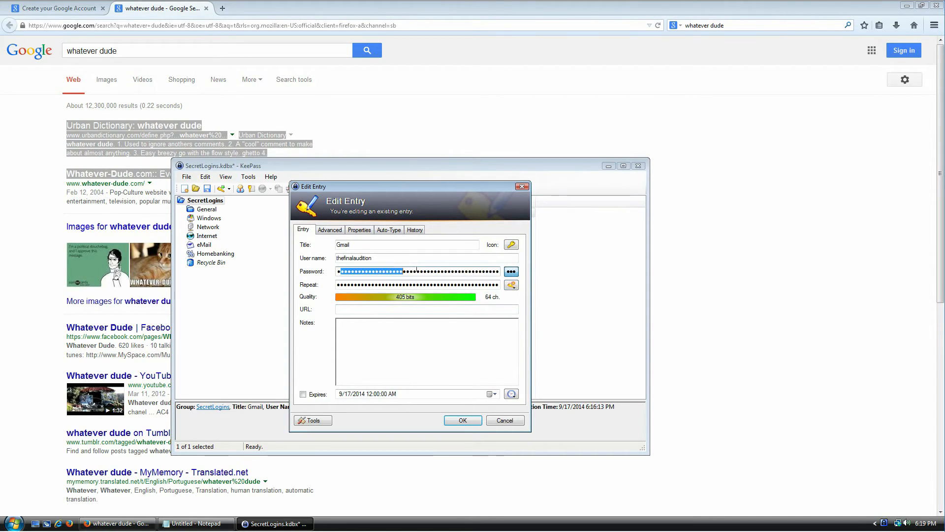
left_click(472, 271)
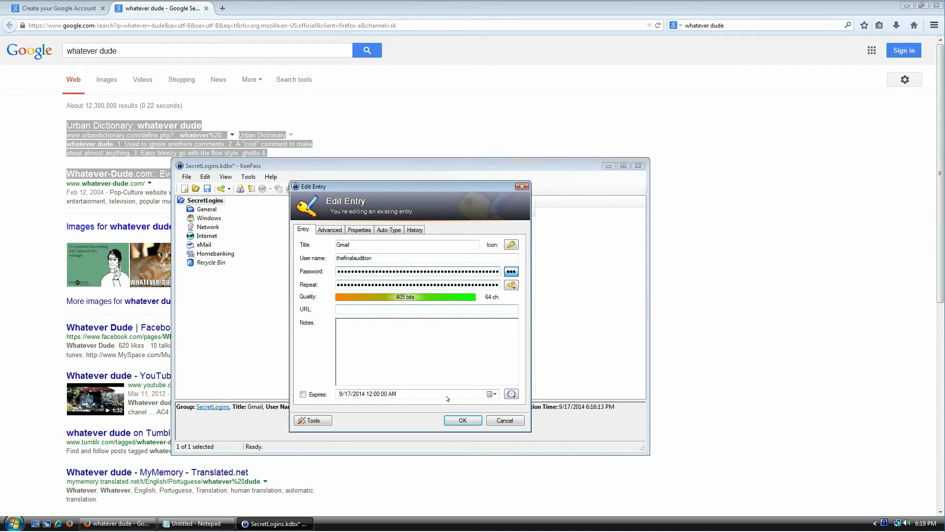
left_click(460, 421)
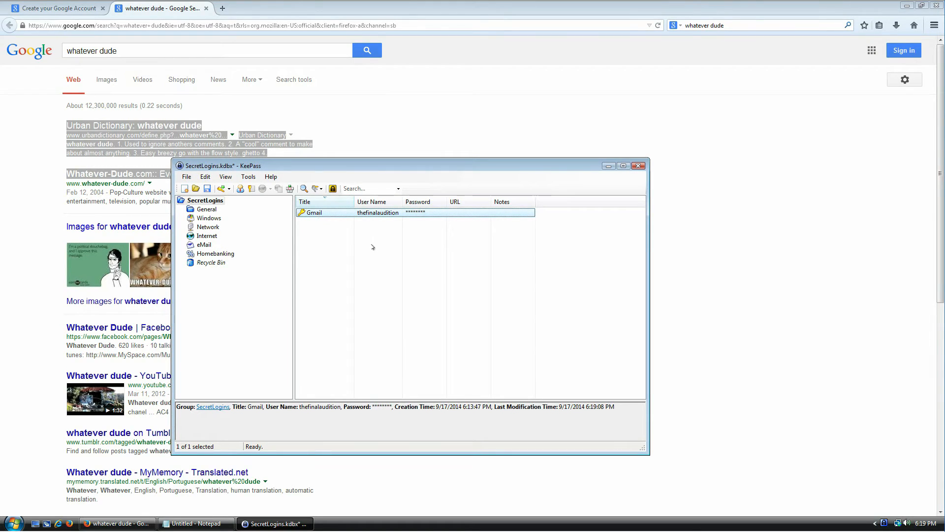
key("ctrl+c")
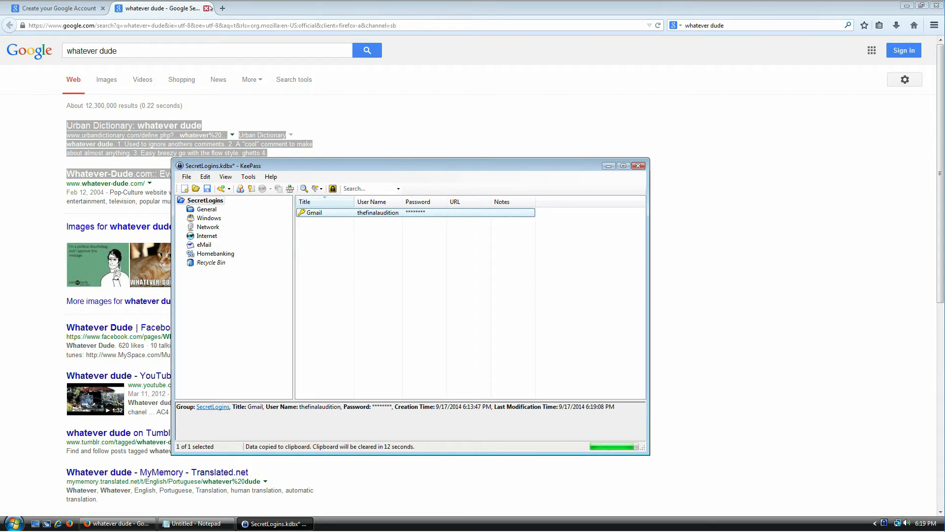
Paste the KeePass-generated password into both sign-up password fields
left_click(207, 8)
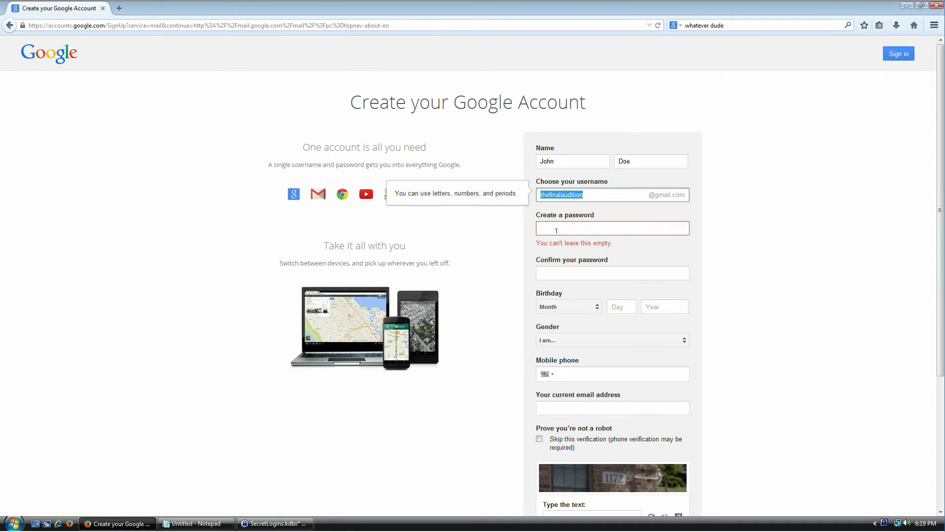
left_click(556, 231)
key("ctrl+v")
left_click(565, 260)
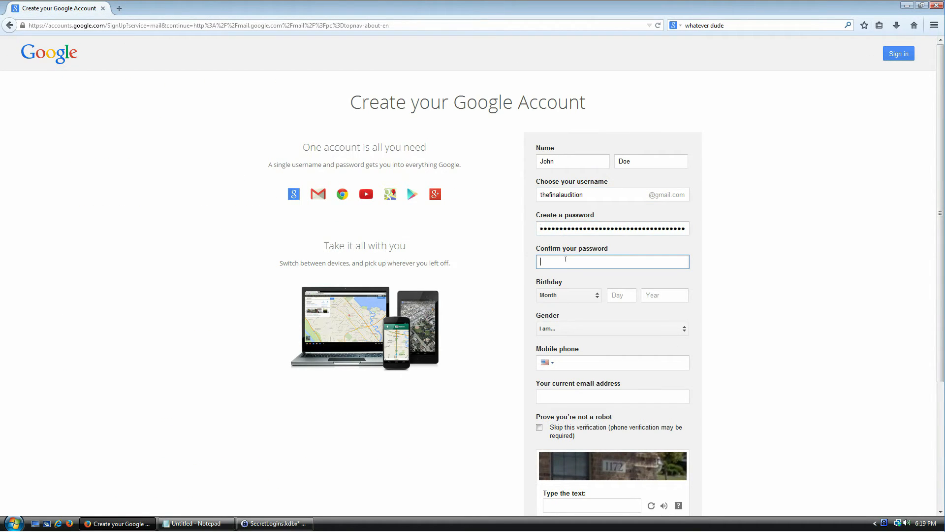
key("ctrl+v")
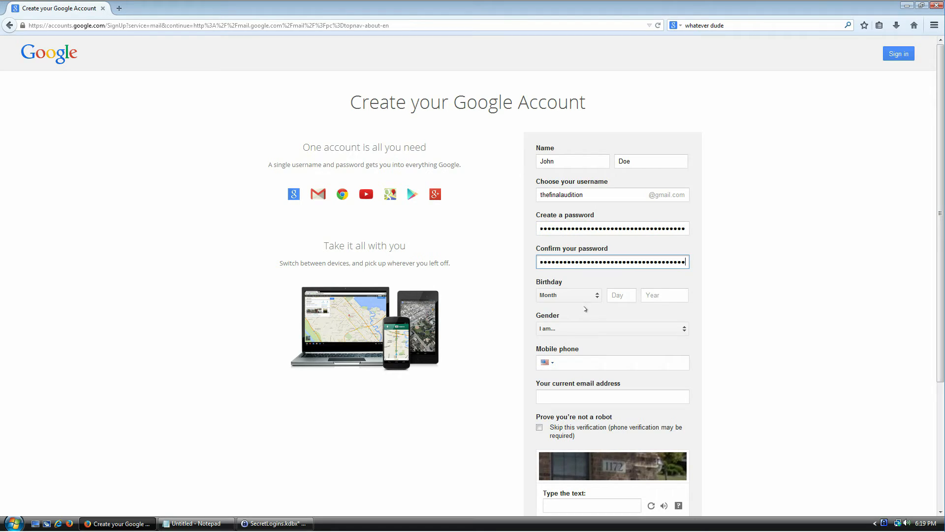
Enter captcha 1172, agree to the Terms of Service, and submit the sign-up form
left_click(586, 363)
scroll(721, 294, "down", 3)
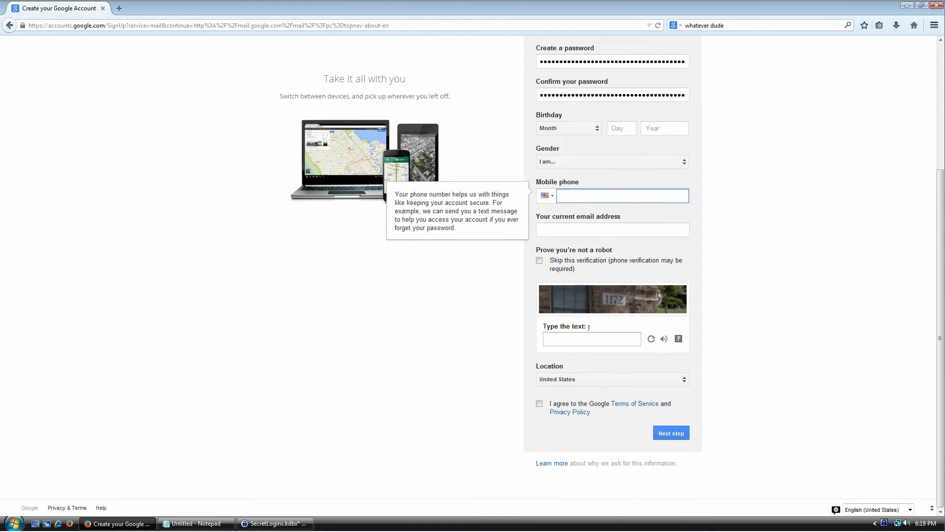
left_click(571, 340)
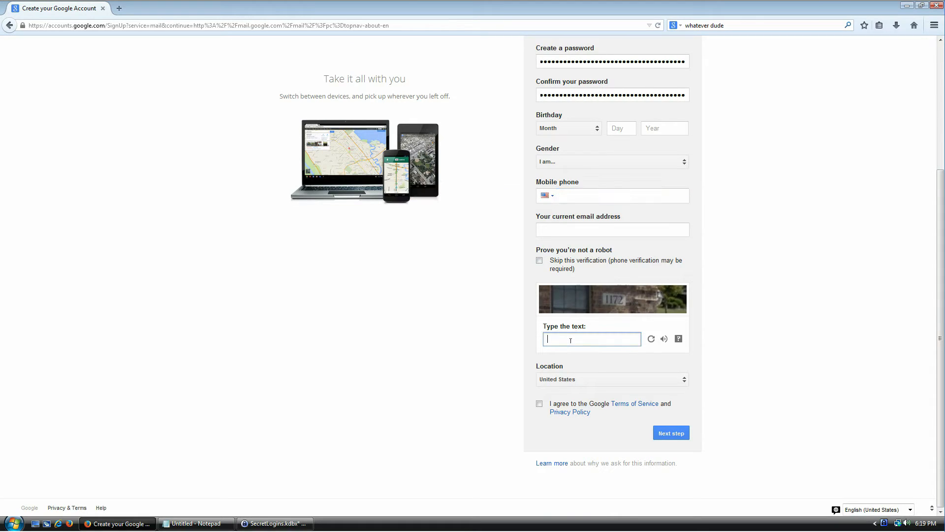
type("1172")
left_click(594, 405)
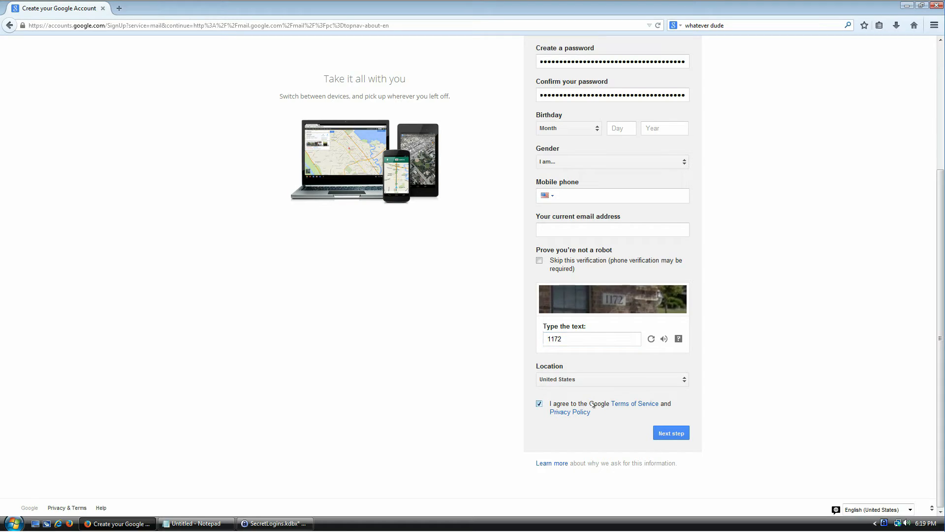
left_click(670, 435)
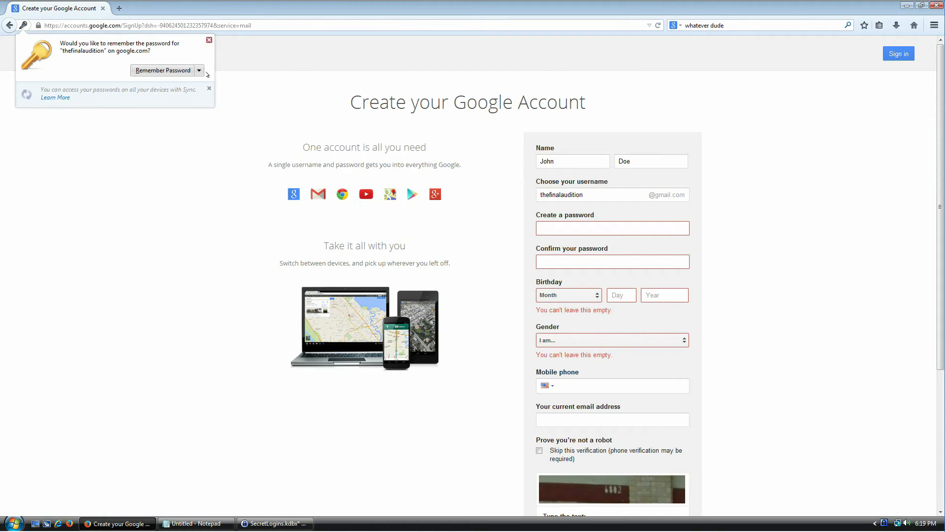
Never save passwords for this site, and set the birthday to January 07 1980
left_click(199, 71)
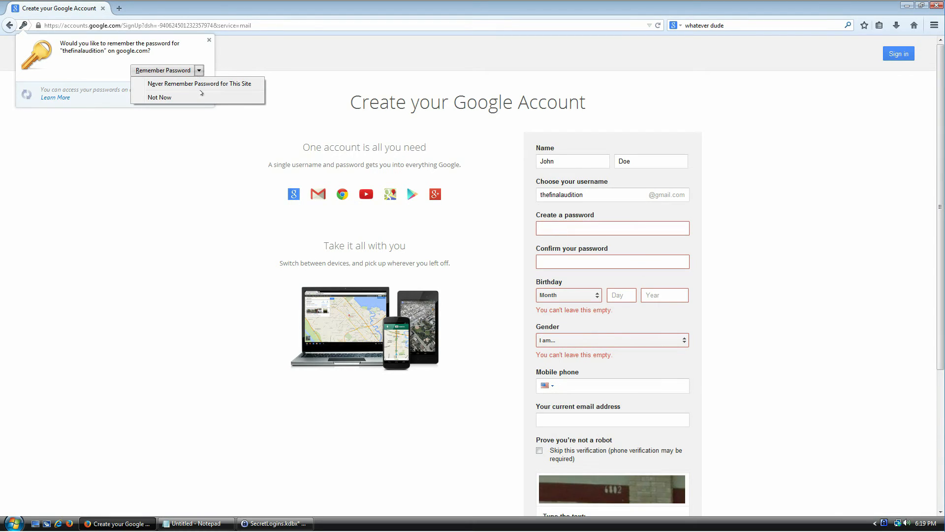
left_click(205, 85)
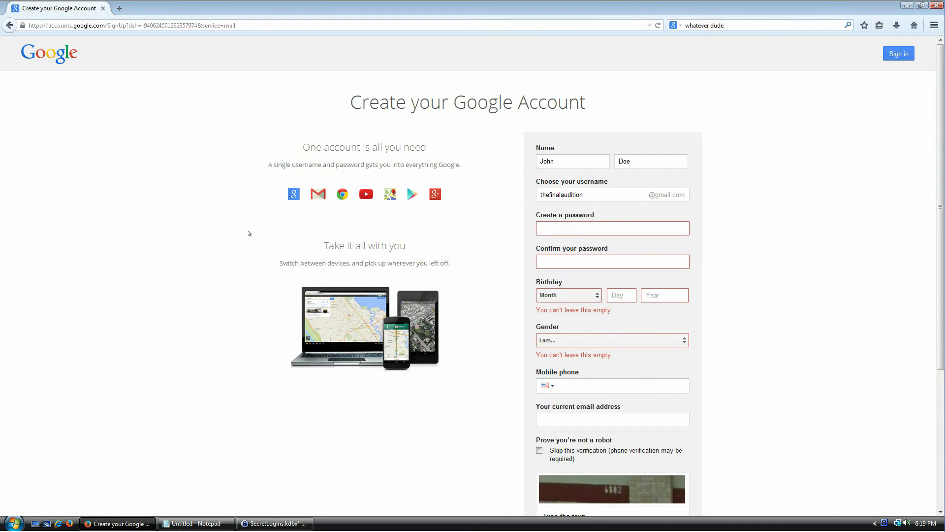
left_click(597, 227)
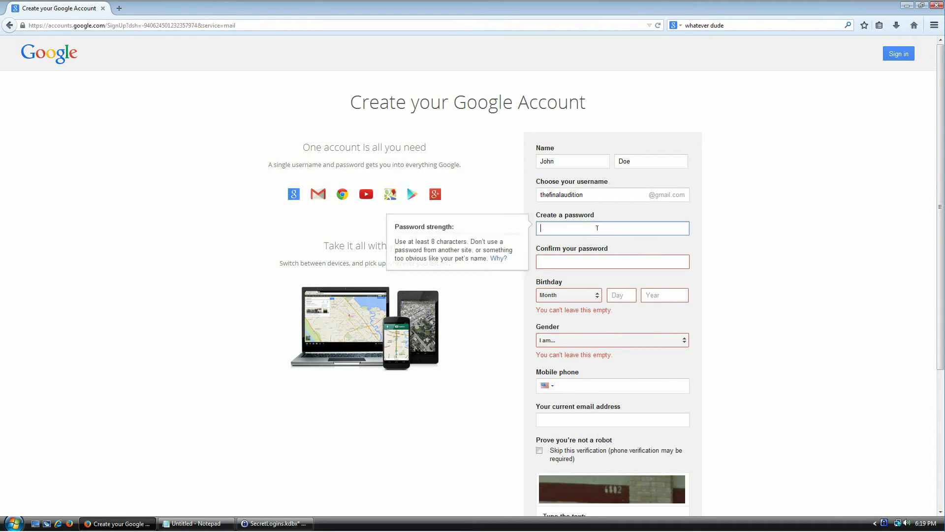
left_click(586, 294)
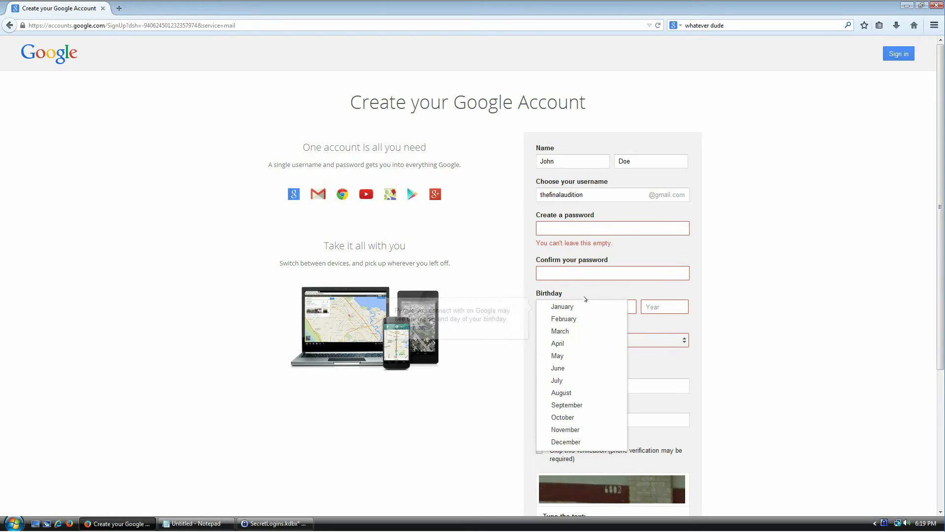
left_click(606, 307)
left_click(619, 307)
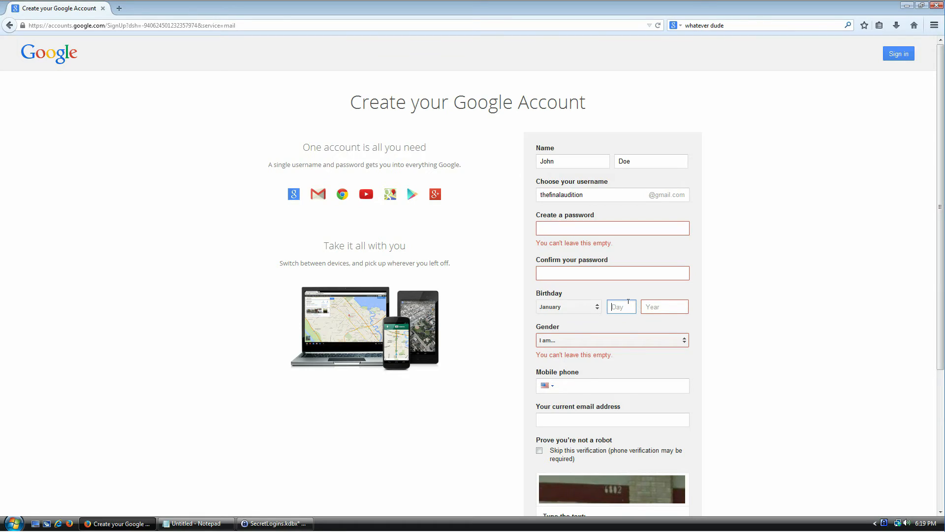
type("07")
left_click(654, 310)
type("1980")
Set gender to Other and bring the KeePass database back to the front
left_click(642, 337)
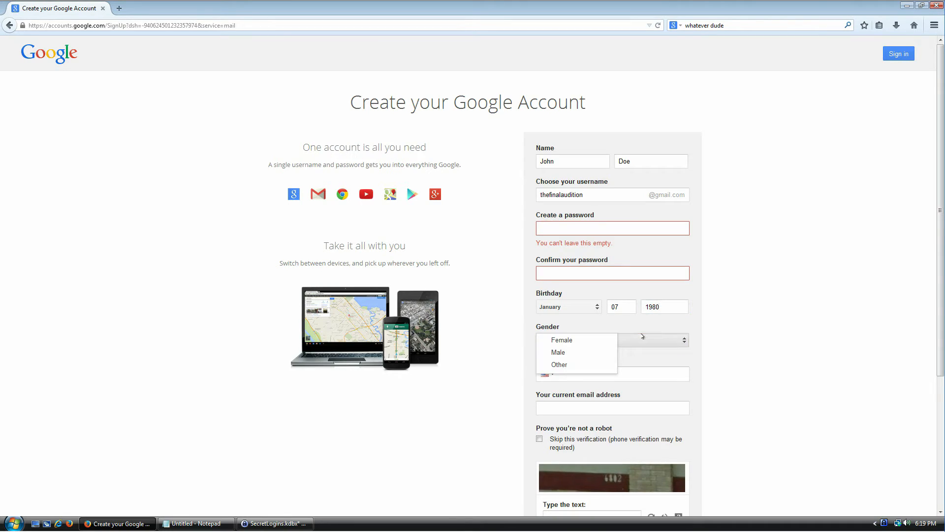
left_click(561, 364)
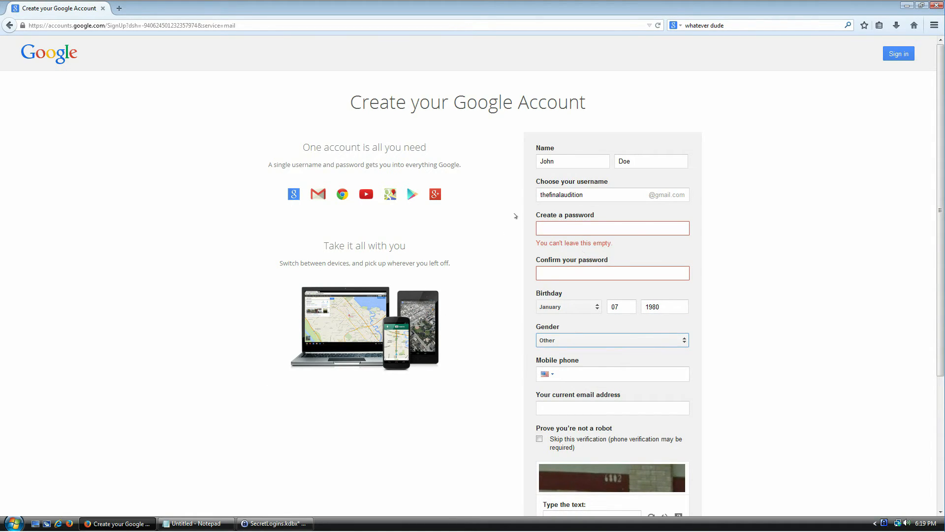
left_click(598, 224)
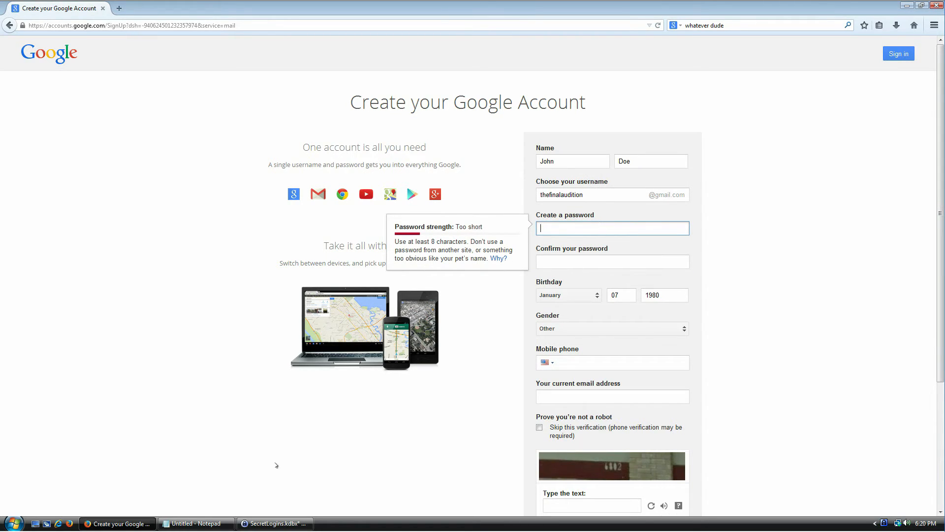
left_click(273, 524)
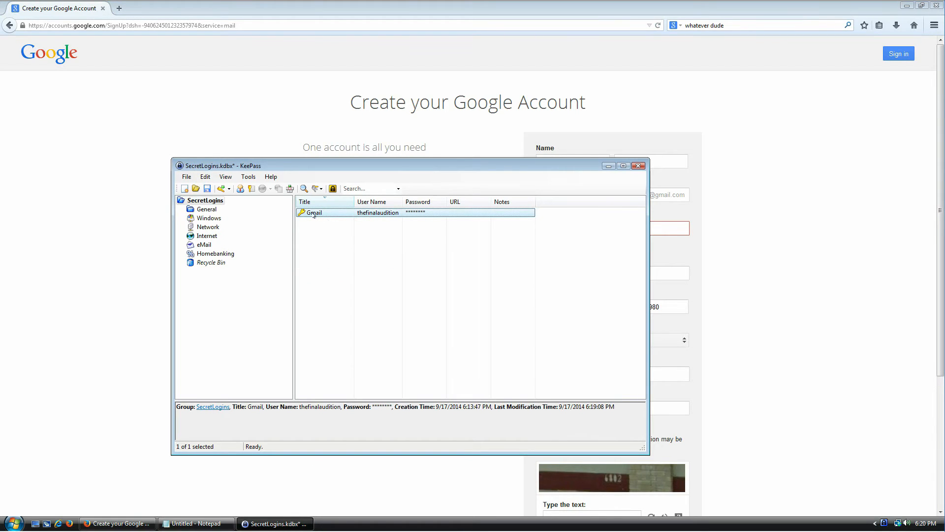
Copy the Gmail entry's password from KeePass and paste it into both password fields
key("ctrl+c")
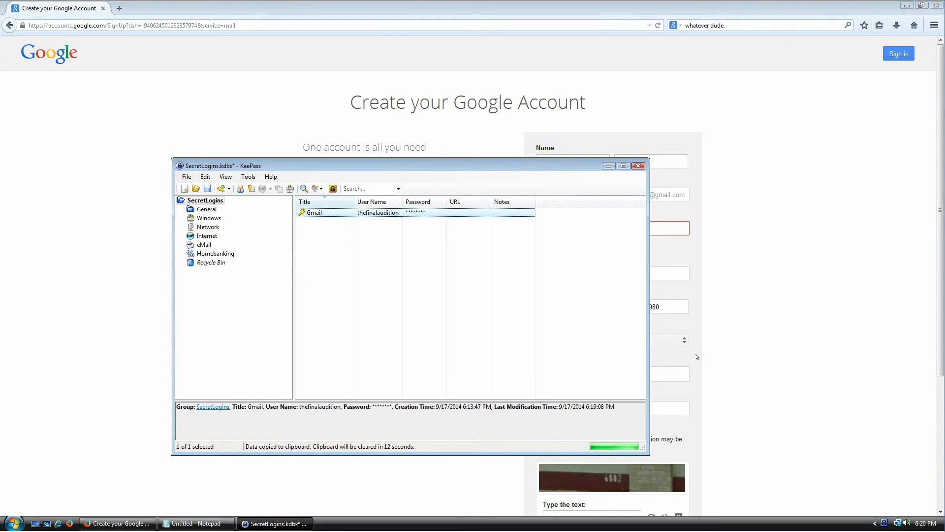
left_click(685, 359)
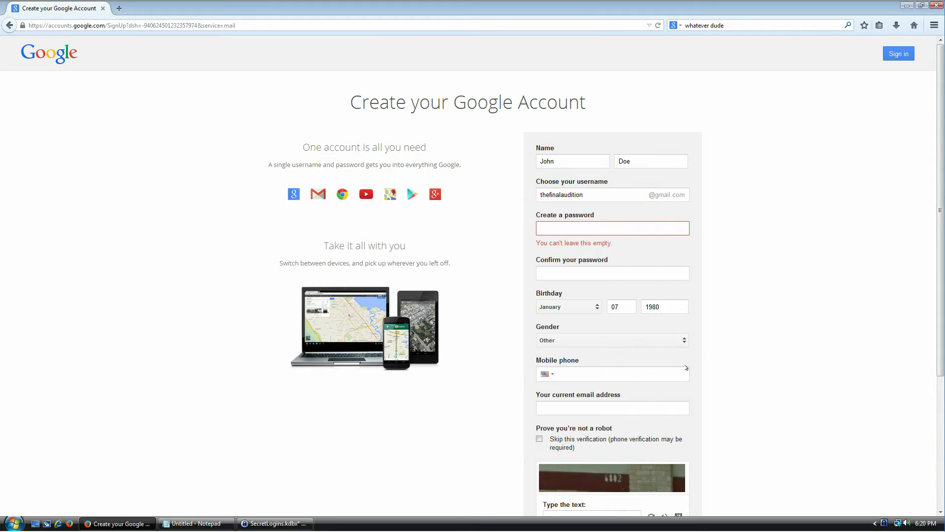
left_click(622, 227)
key("ctrl+v")
left_click(599, 258)
key("ctrl+v")
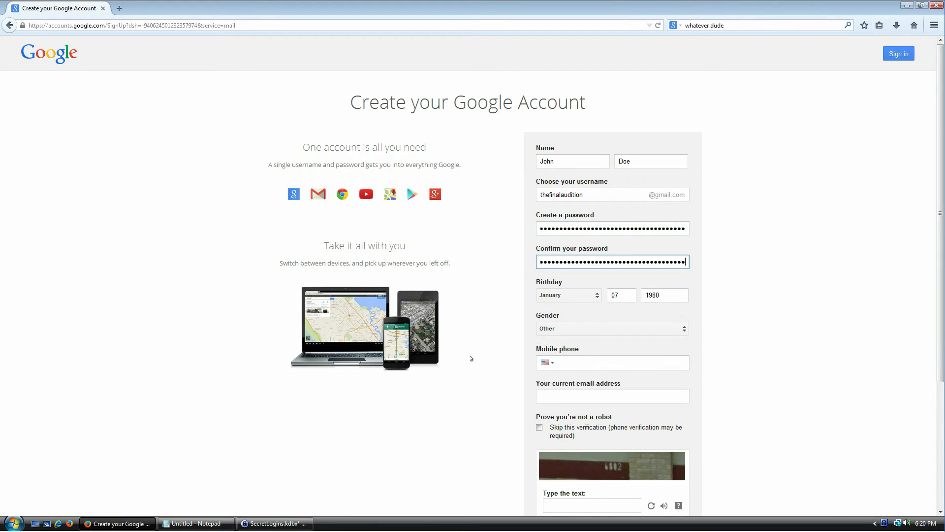
Refresh the captcha, answer it with 1551, and resubmit the sign-up form
scroll(470, 359, "down", 3)
left_click(595, 347)
left_click(591, 338)
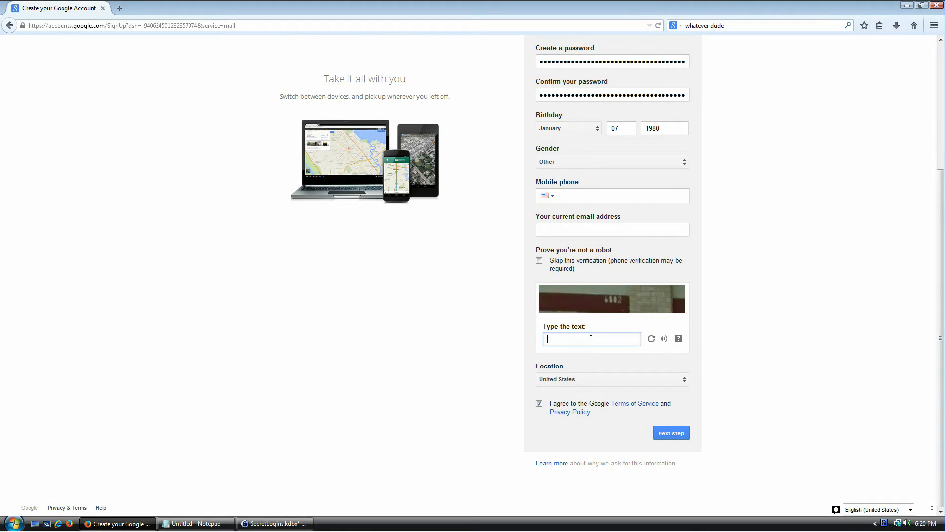
left_click(651, 339)
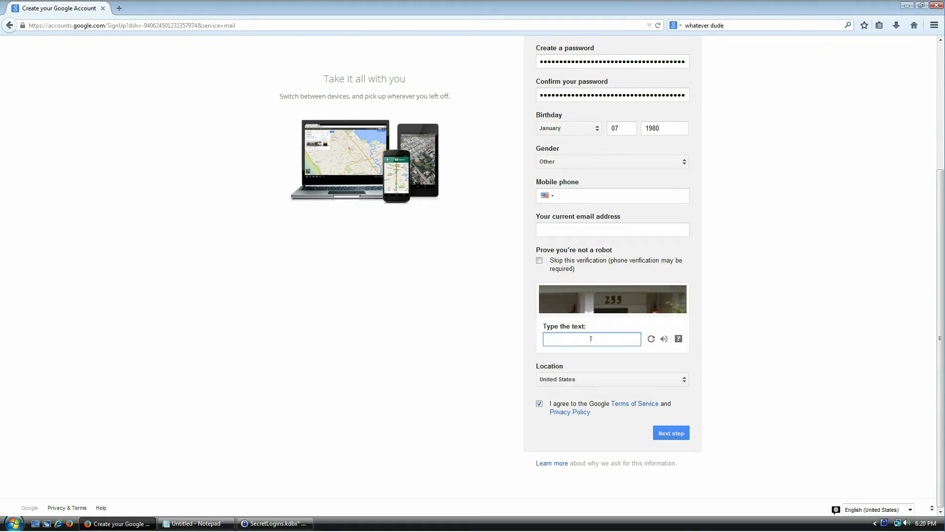
type("1551")
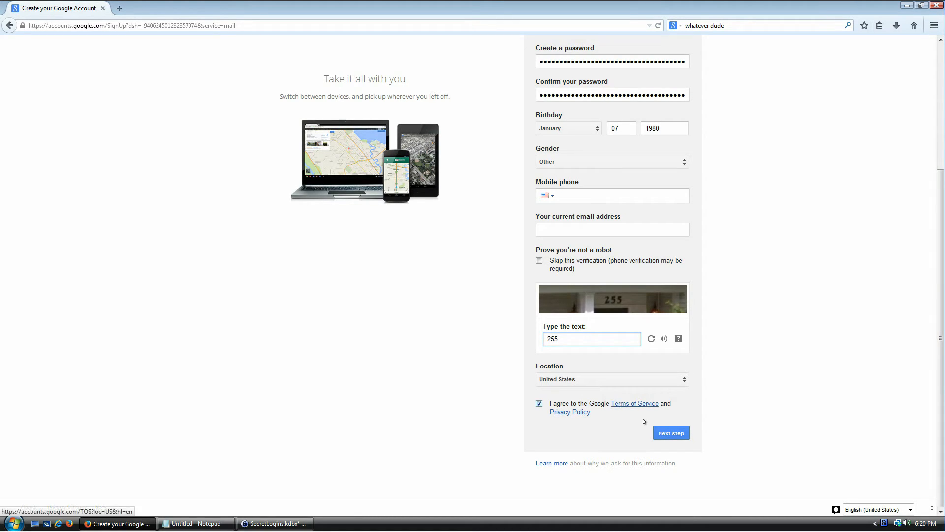
left_click(669, 432)
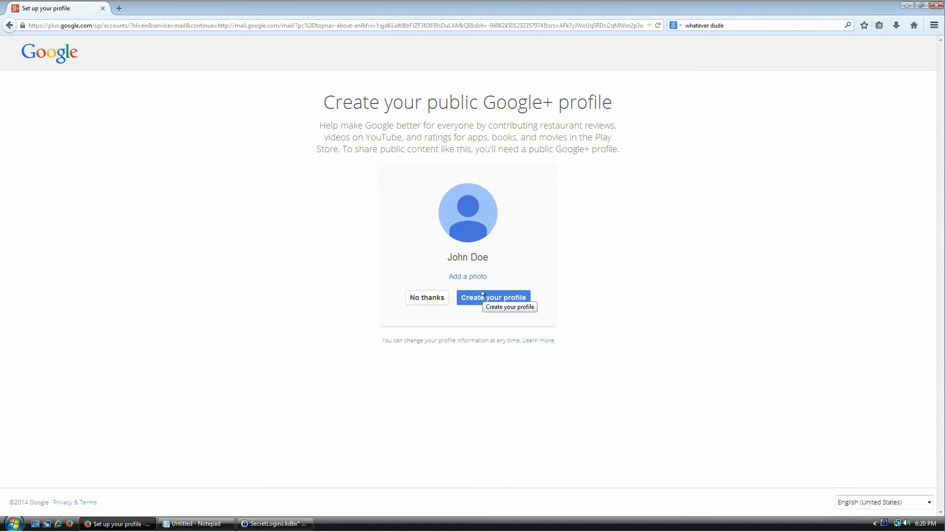
Decline the Google+ profile and navigate to Gmail via the address bar
left_click(435, 299)
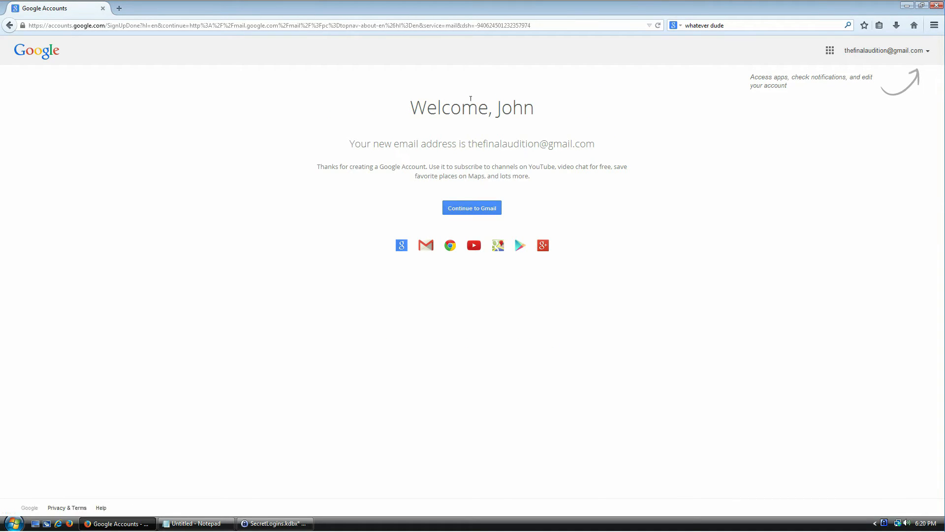
left_click(184, 26)
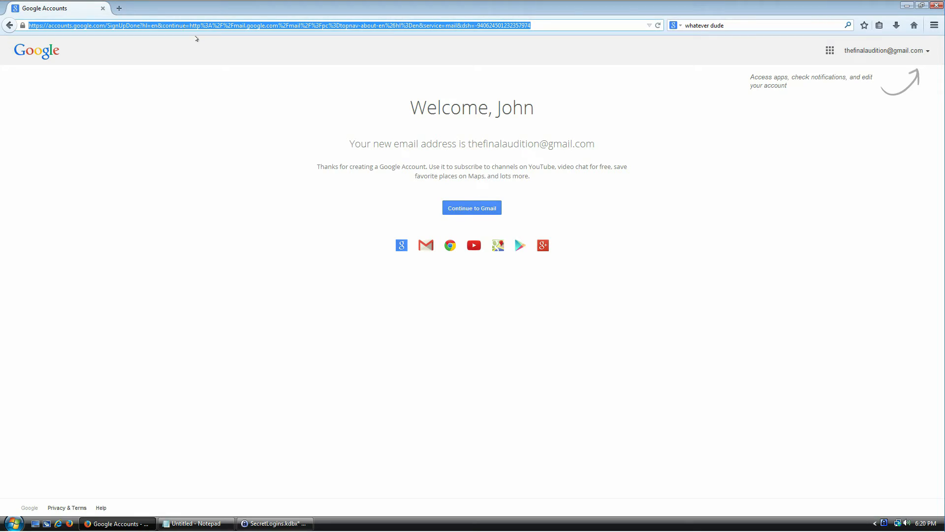
type("gmail")
key("Return")
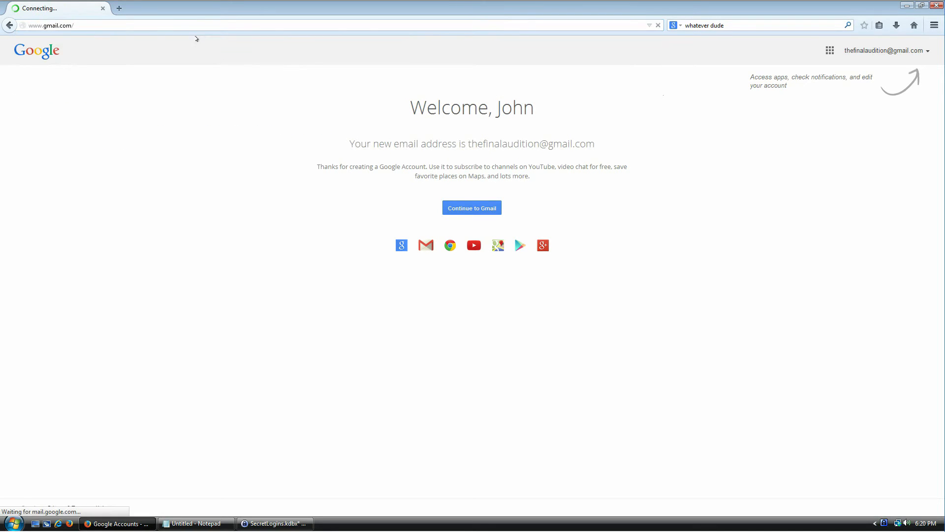
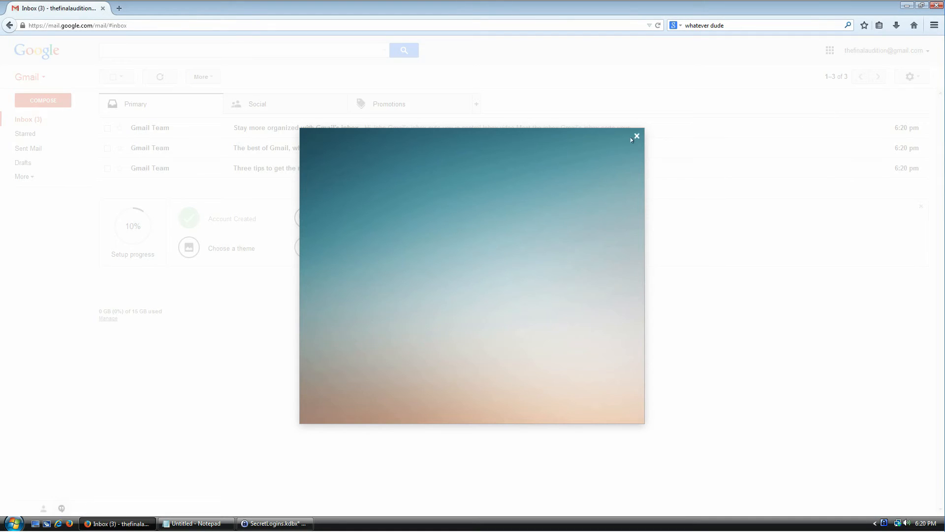
Dismiss the Gmail welcome dialog, sign out of the account, and go to Google sign-in
left_click(637, 136)
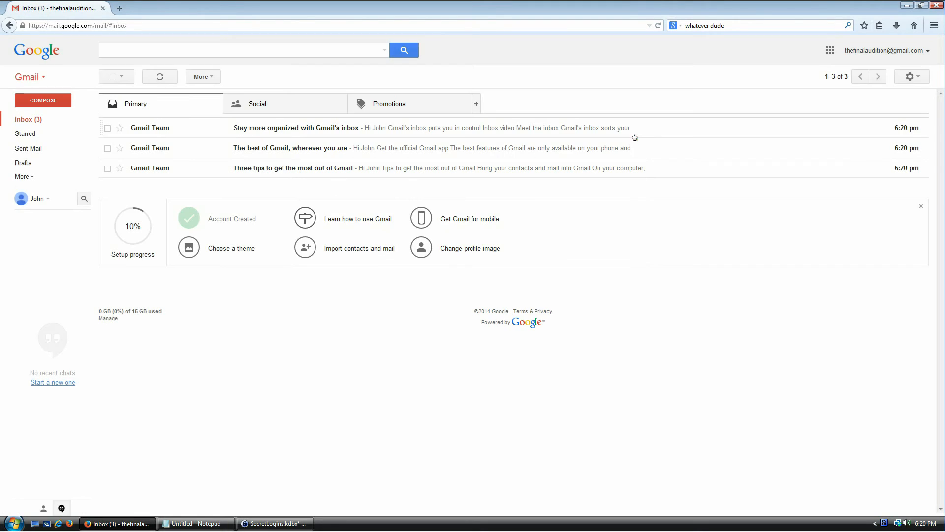
left_click(927, 53)
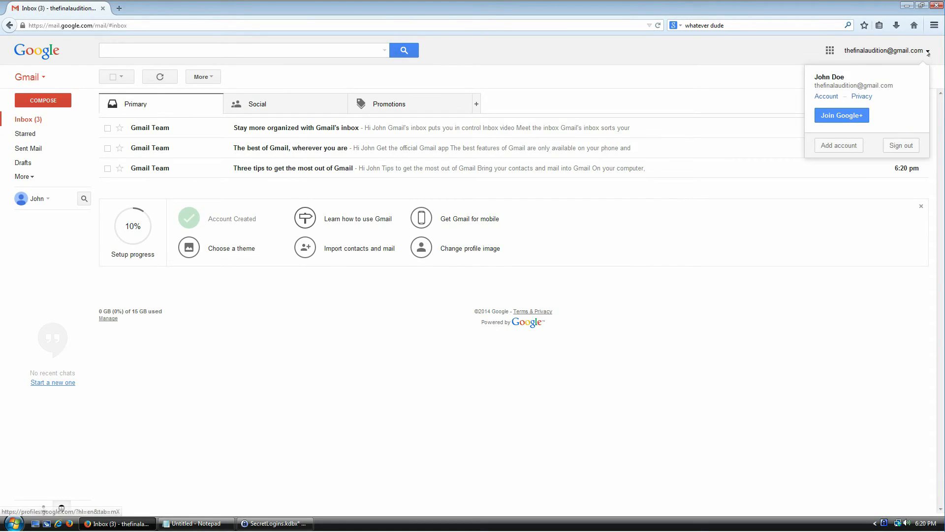
left_click(896, 146)
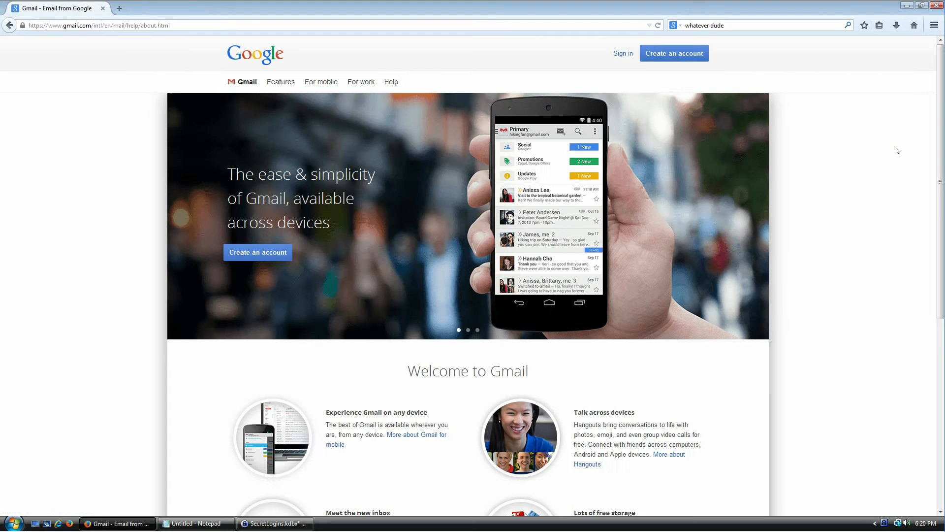
left_click(623, 53)
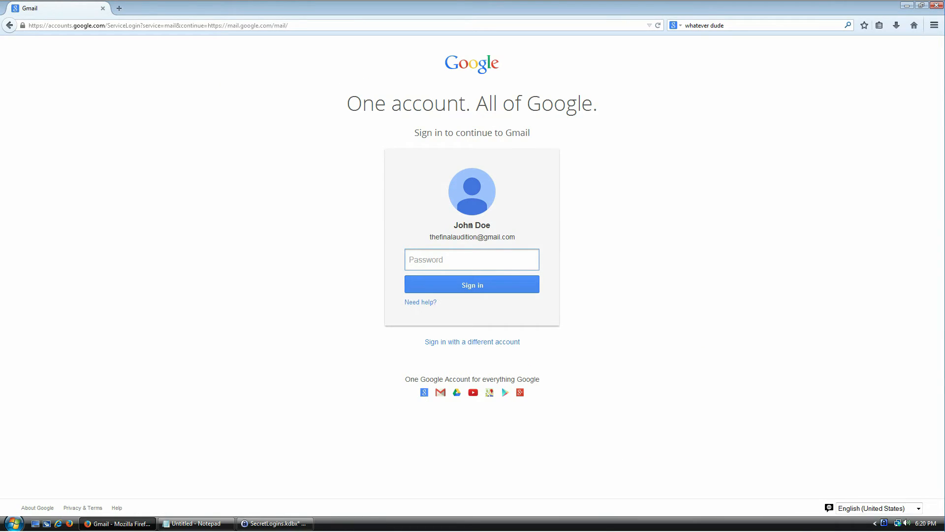
Paste the Gmail password copied from KeePass, clear it, then choose a different account
left_click(286, 523)
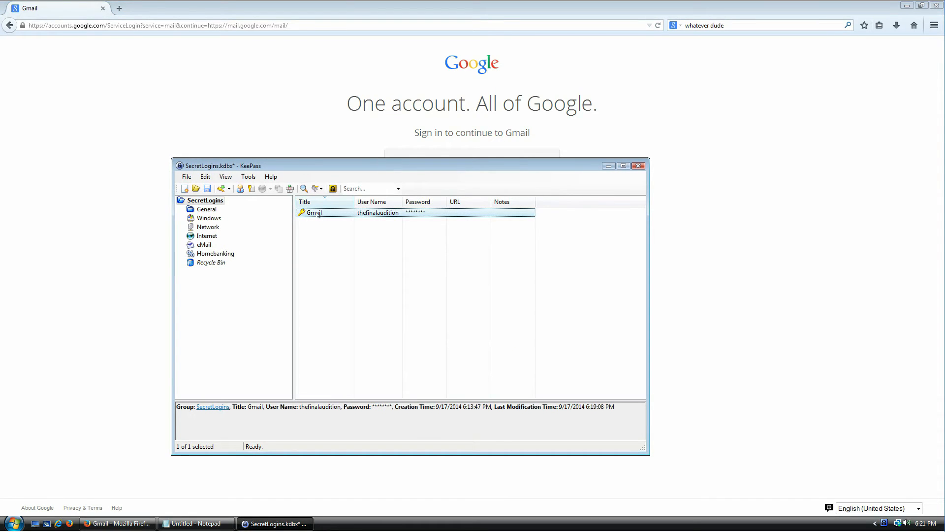
key("ctrl+c")
left_click(438, 259)
key("ctrl+v")
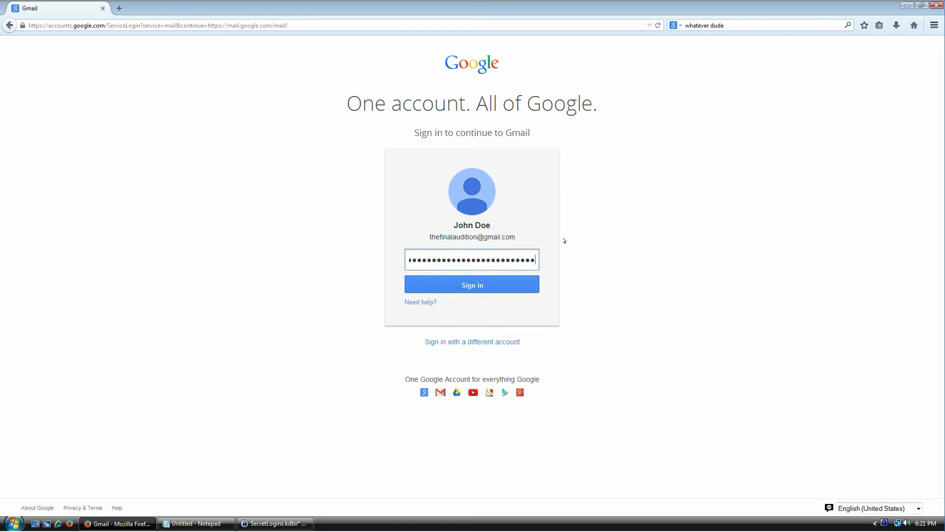
key("ctrl+a")
key("BackSpace")
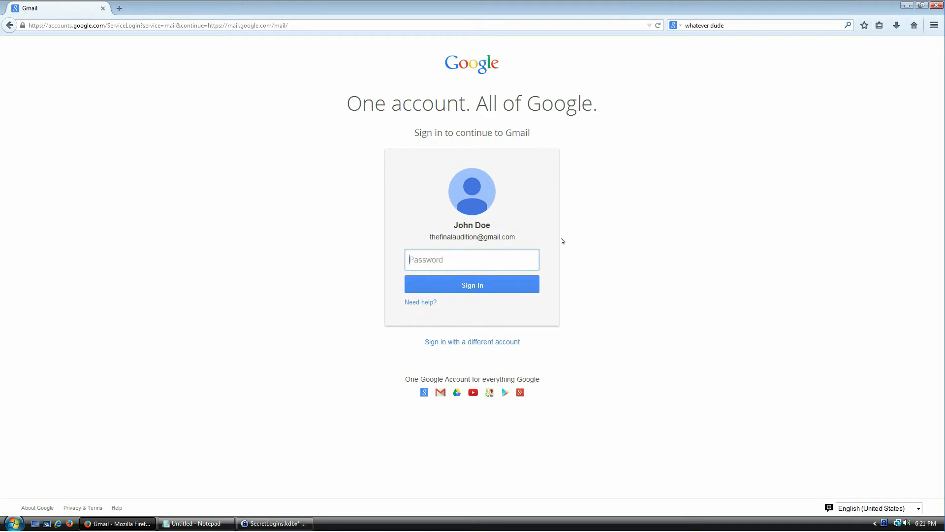
left_click(457, 342)
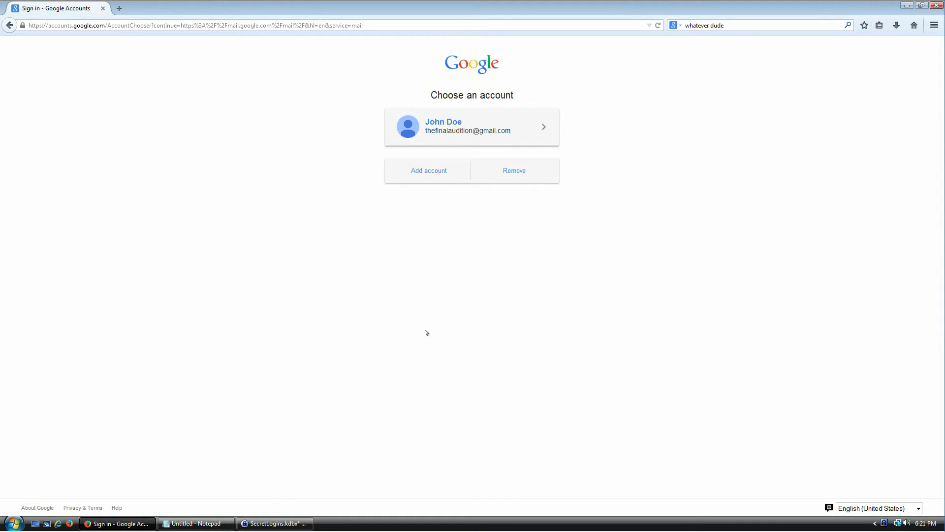
Remove the saved Gmail account from the account chooser
left_click(507, 171)
left_click(476, 172)
left_click(512, 170)
left_click(543, 127)
left_click(479, 158)
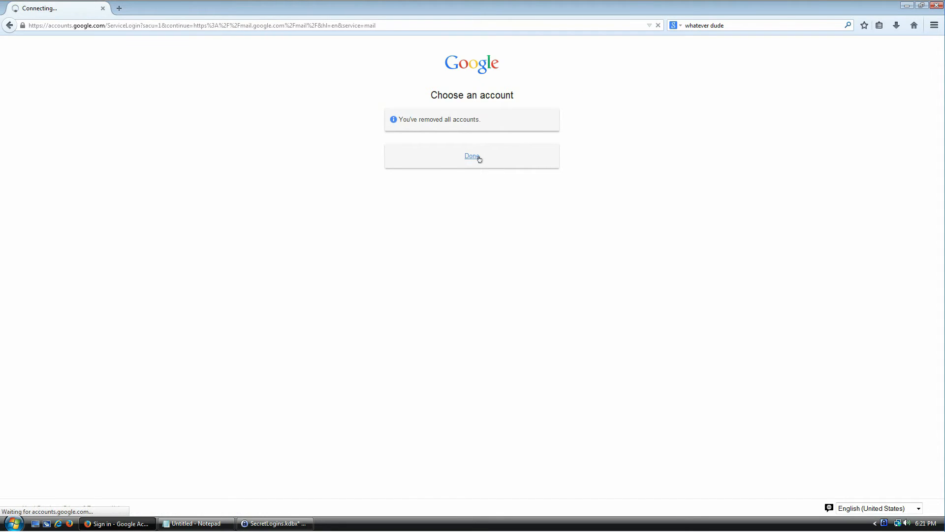
Sign back into Gmail with the stored user name and password, skipping recovery options
left_click(274, 523)
right_click(321, 216)
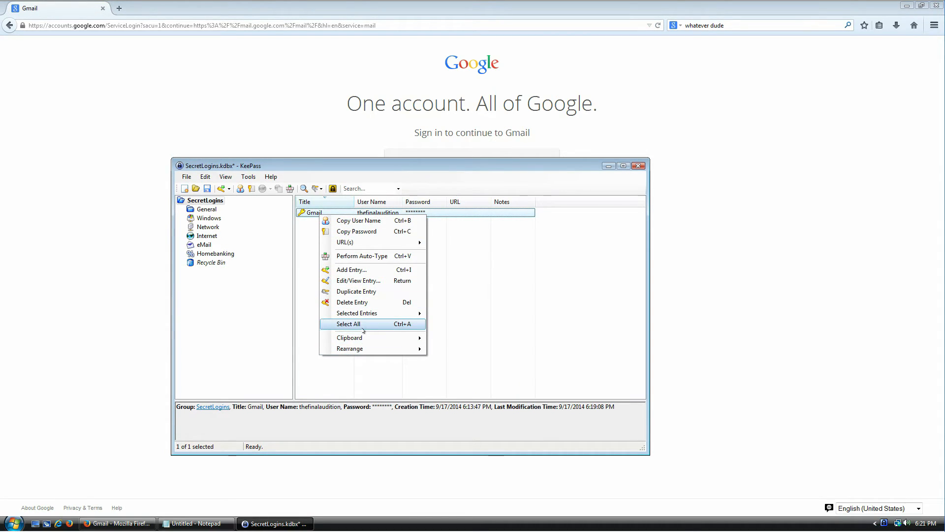
left_click(398, 375)
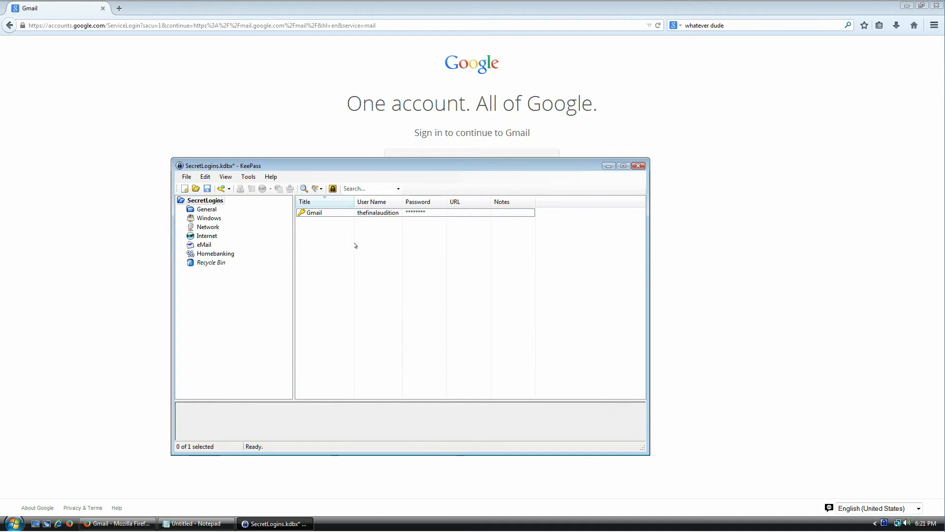
left_click(366, 137)
left_click(435, 238)
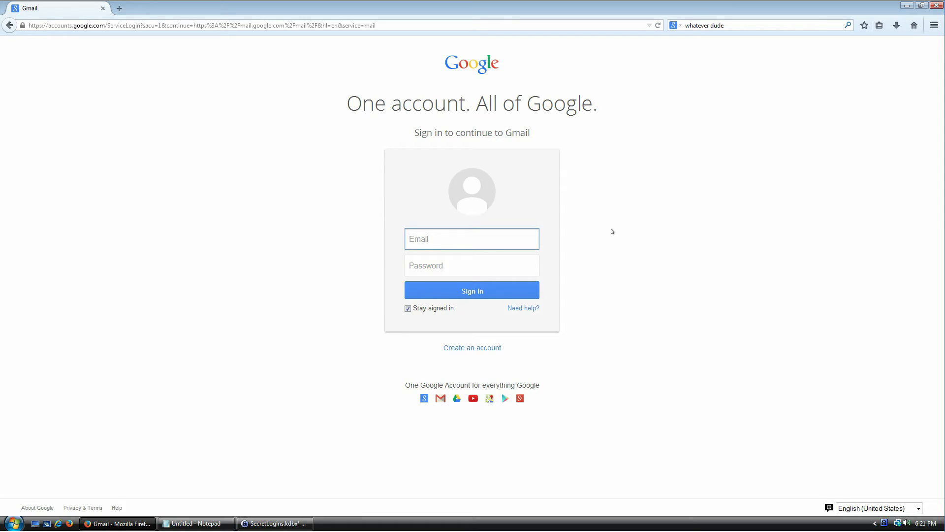
key("Tab")
type("•••••••••••••••••••••••••")
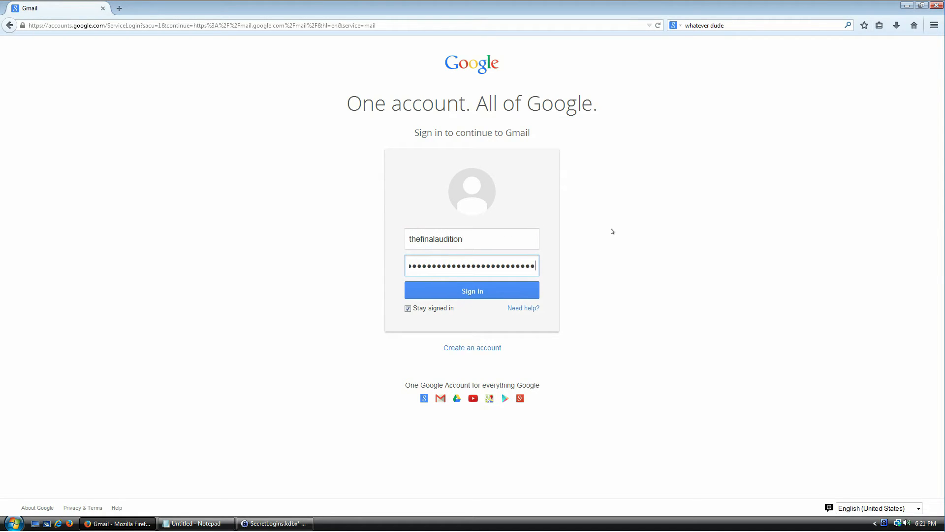
key("Return")
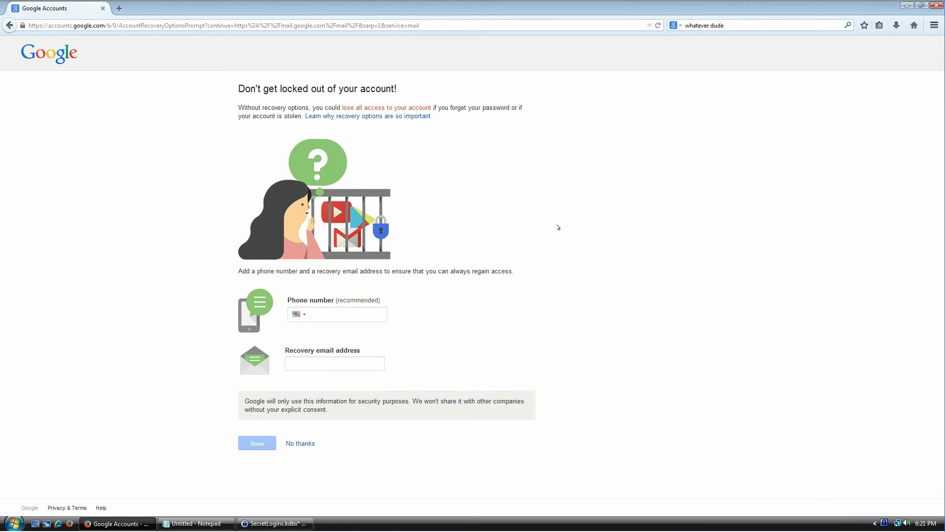
left_click(306, 444)
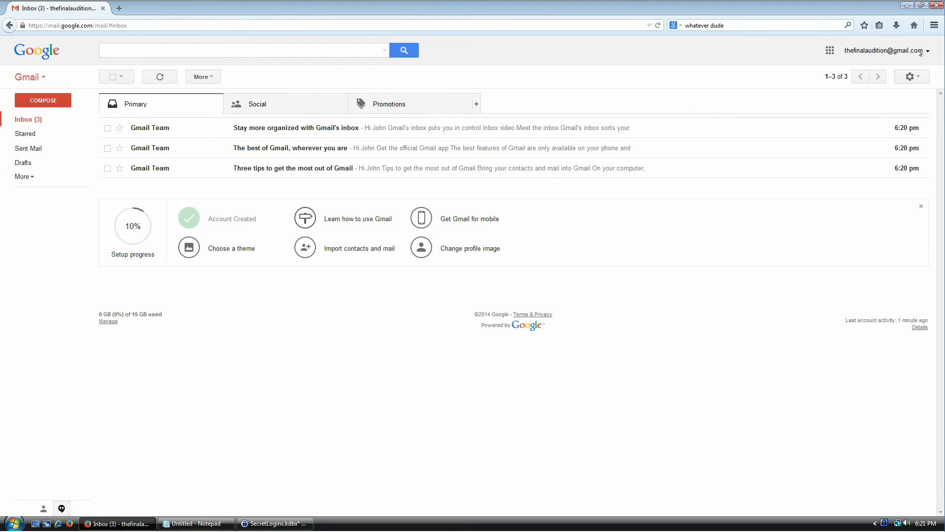
Sign out of Gmail again, leaving the sign-in page's password field focused
left_click(920, 51)
left_click(896, 150)
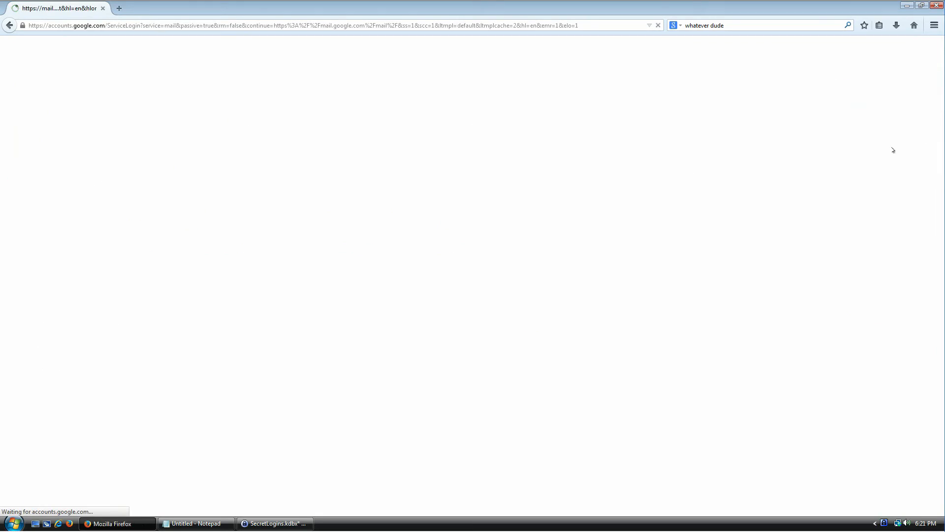
double_click(460, 225)
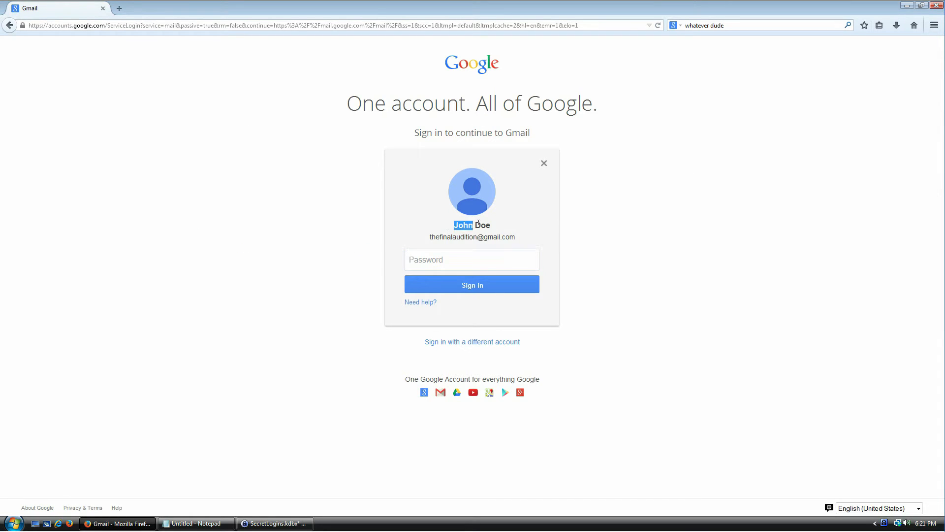
left_click(460, 262)
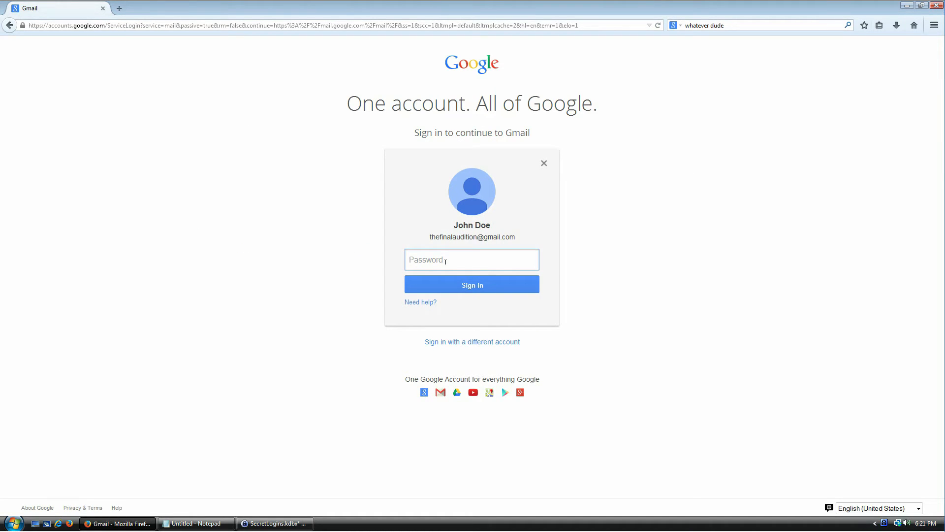
Open the Gmail entry in KeePass and enable Override default sequence on its Auto-Type settings
left_click(278, 523)
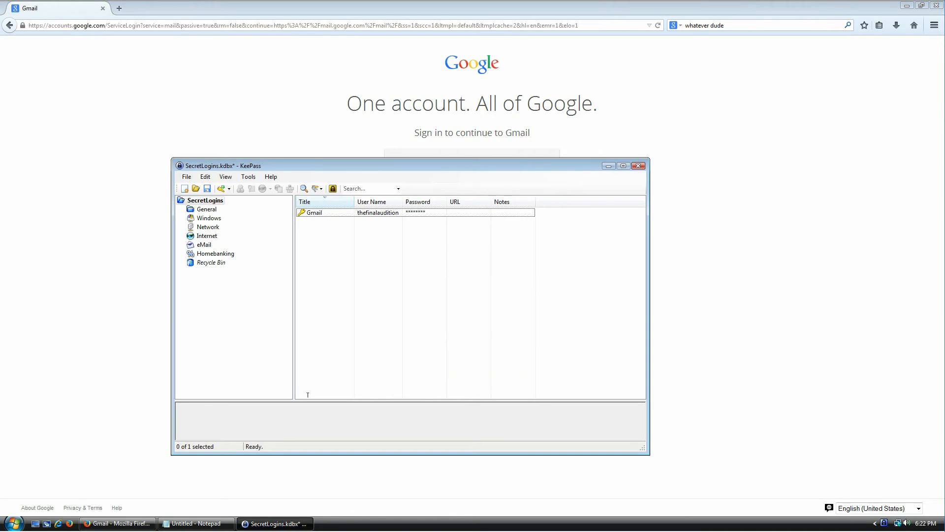
left_click(314, 213)
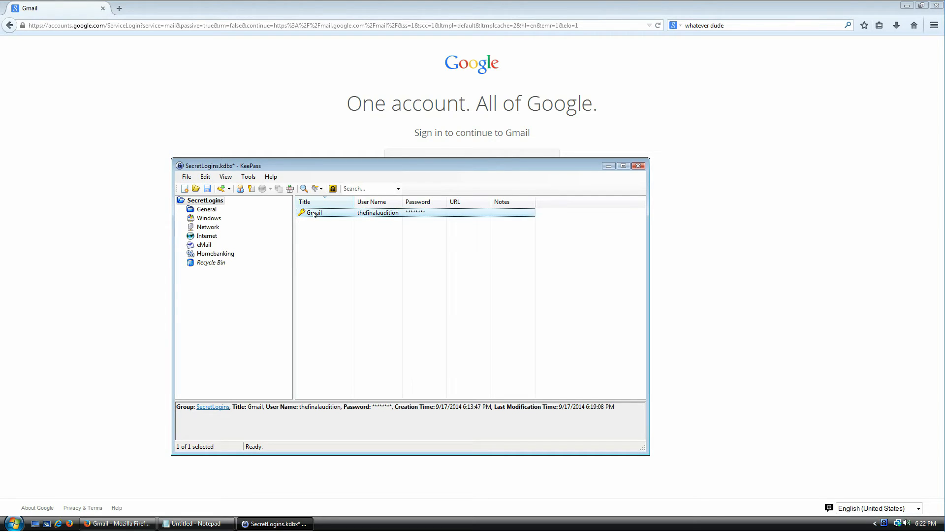
double_click(314, 213)
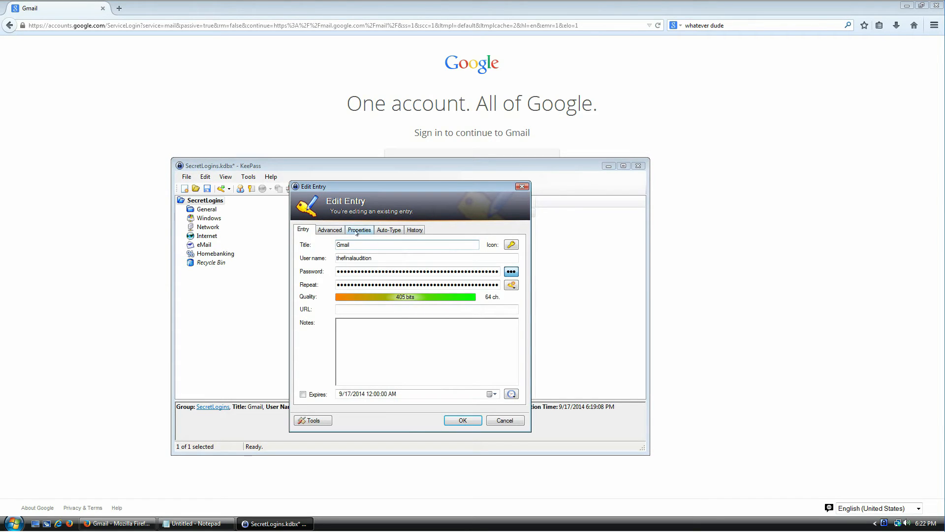
left_click(385, 230)
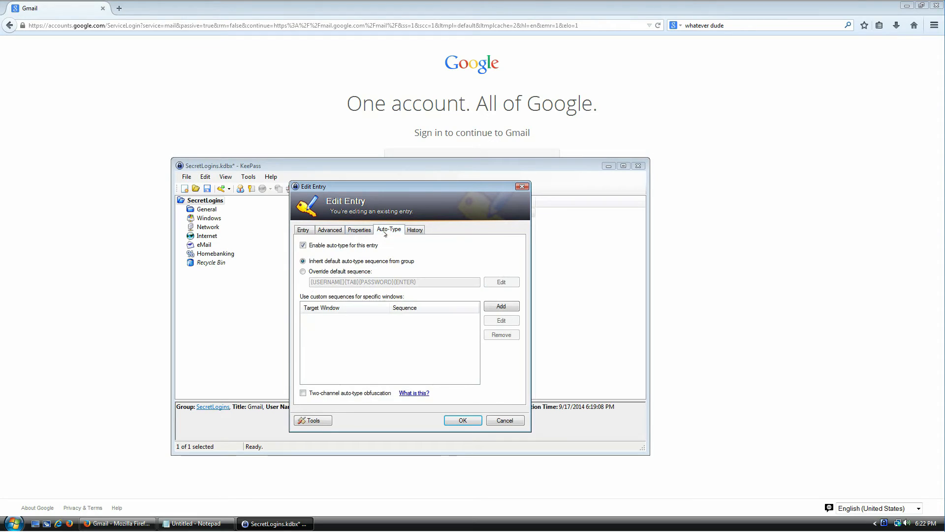
left_click(329, 272)
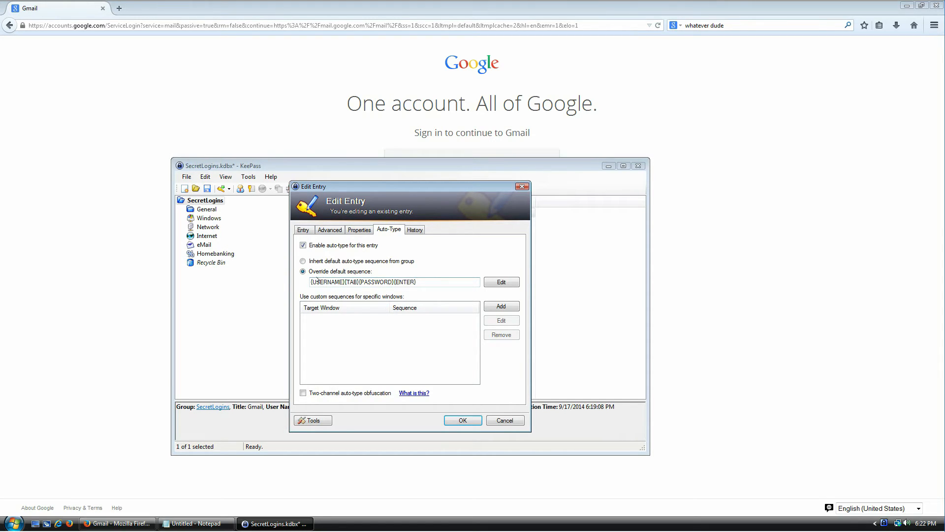
Inspect the {USERNAME}, {PASSWORD} and {ENTER} placeholders in the override sequence
left_click_drag(311, 282, 416, 281)
left_click(438, 281)
left_click_drag(310, 281, 345, 282)
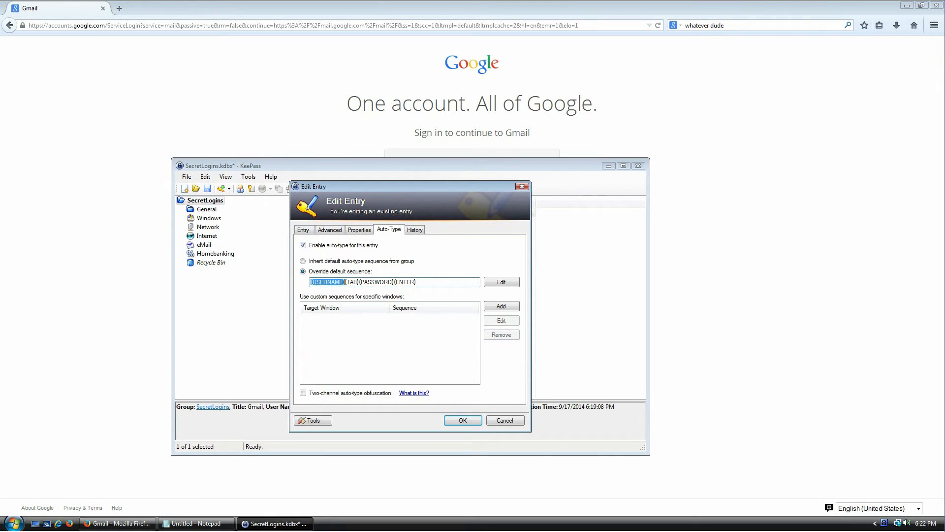
left_click(346, 282)
double_click(377, 281)
double_click(395, 281)
Check the Tab focus order around the password field on Google's sign-in page
left_click(853, 211)
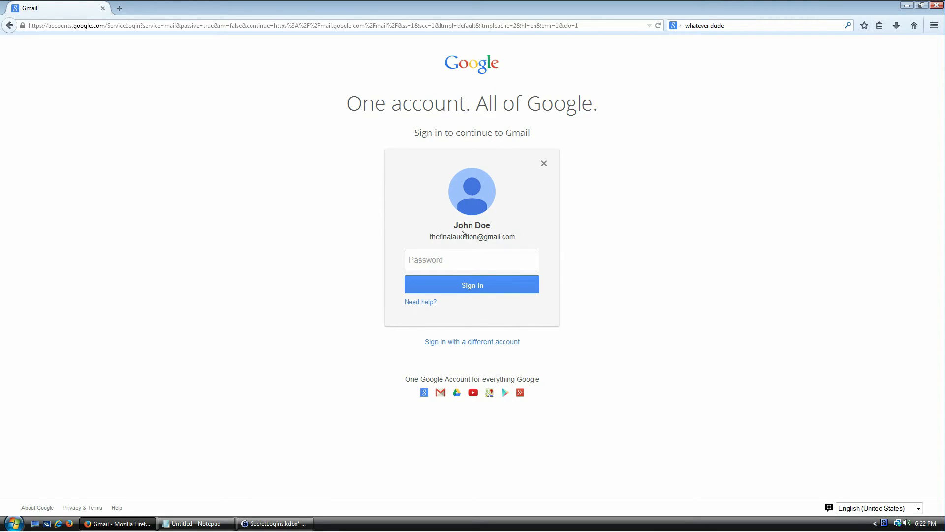
left_click(483, 251)
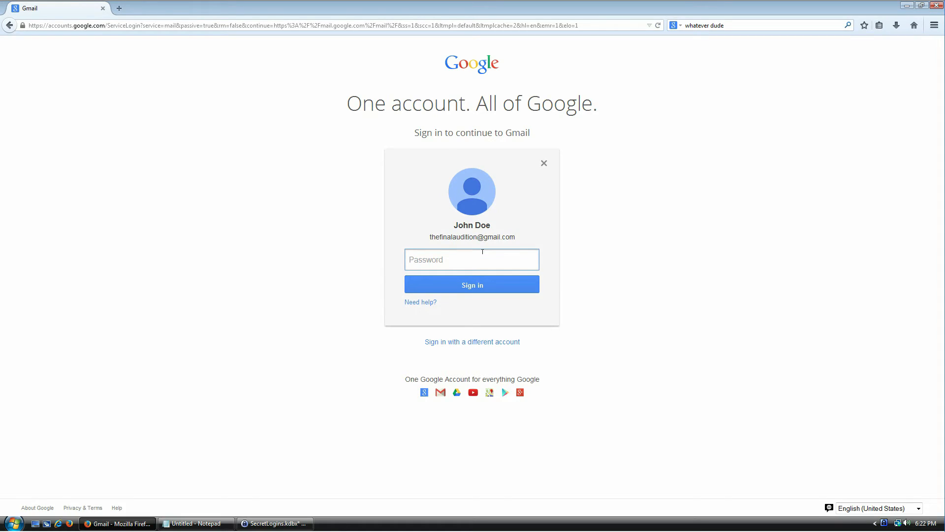
key("Tab")
key("shift+Tab")
key("shift+Tab")
key("Tab")
key("Tab")
key("Tab")
key("Tab")
key("Tab")
key("Tab")
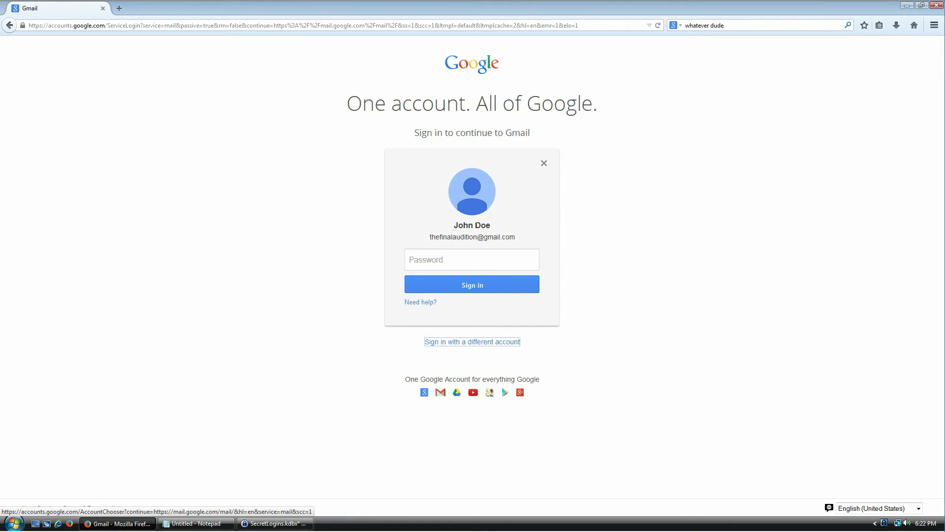
left_click(438, 257)
key("Tab")
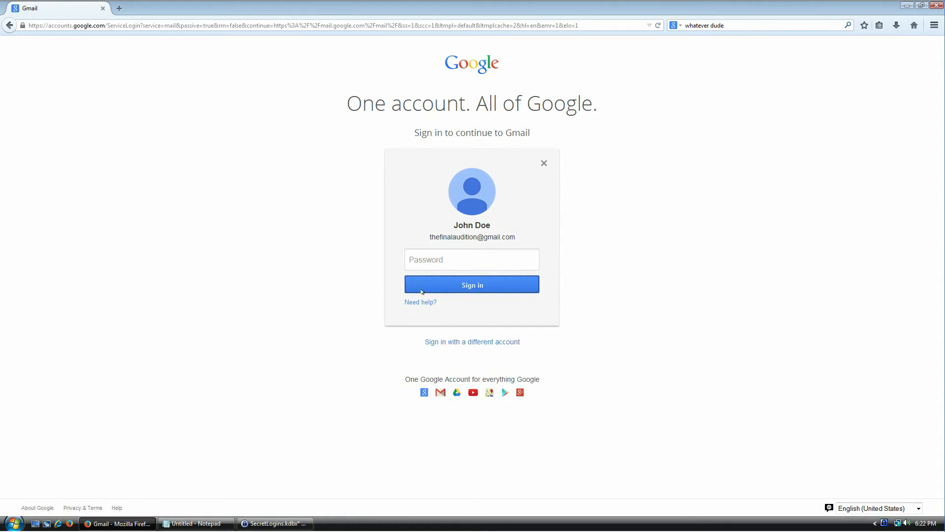
key("Tab")
key("Tab")
key("Tab")
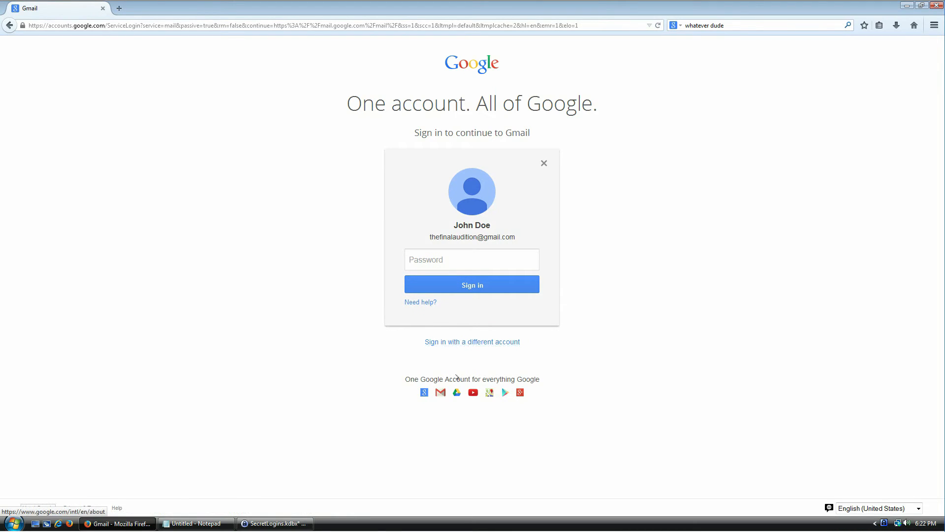
left_click(449, 247)
Trim the Gmail entry's auto-type sequence to {PASSWORD}{ENTER} and save the entry
key("alt+Tab")
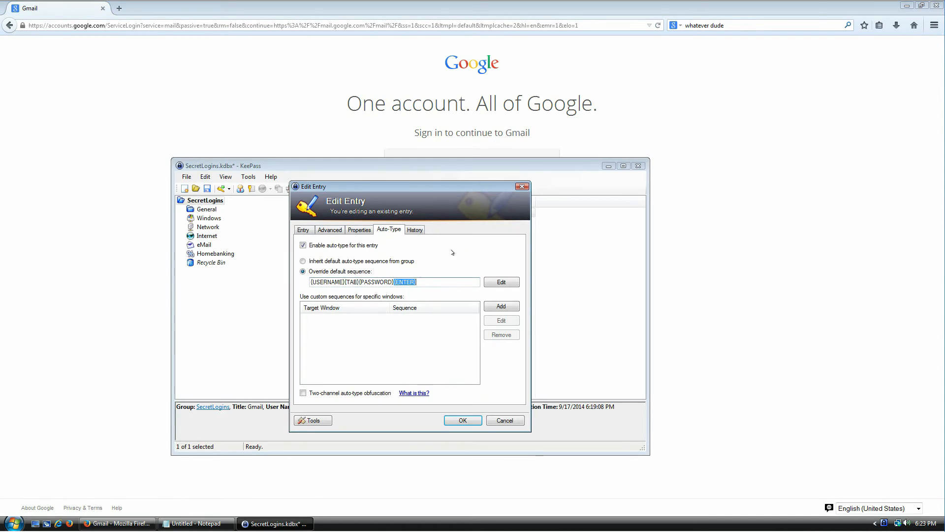
key("alt+Tab")
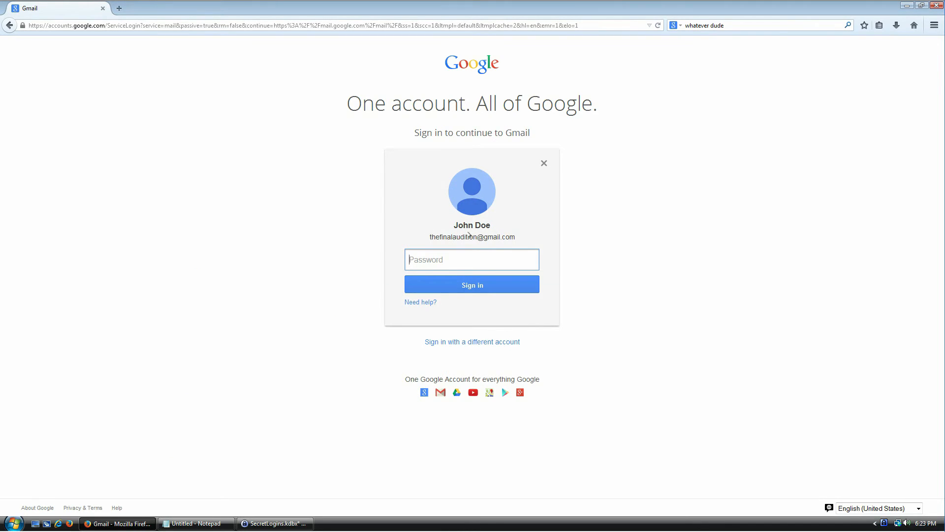
key("alt+Tab")
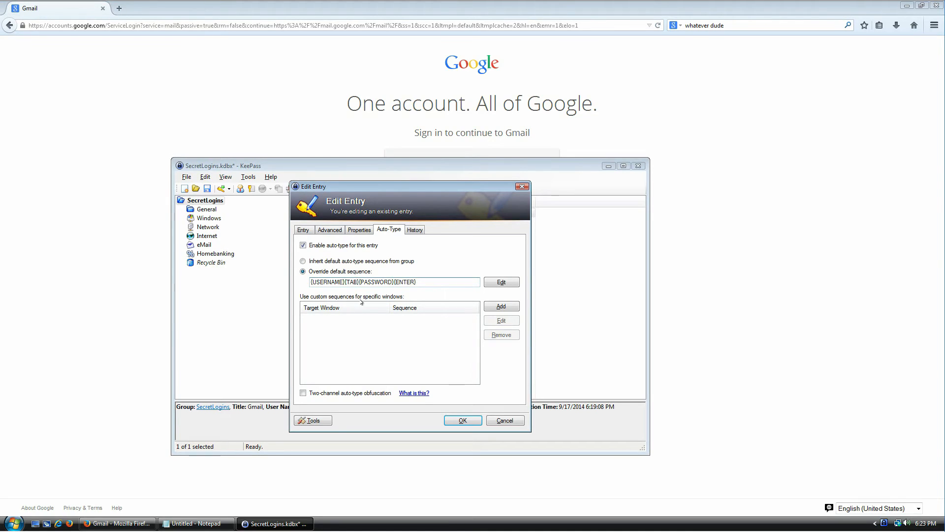
key("shift+Home")
key("BackSpace")
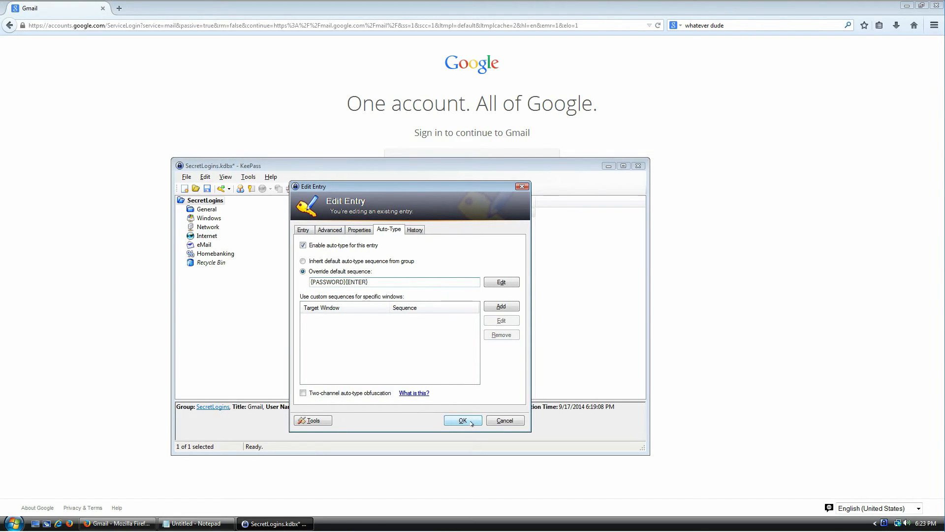
left_click(449, 418)
left_click(797, 273)
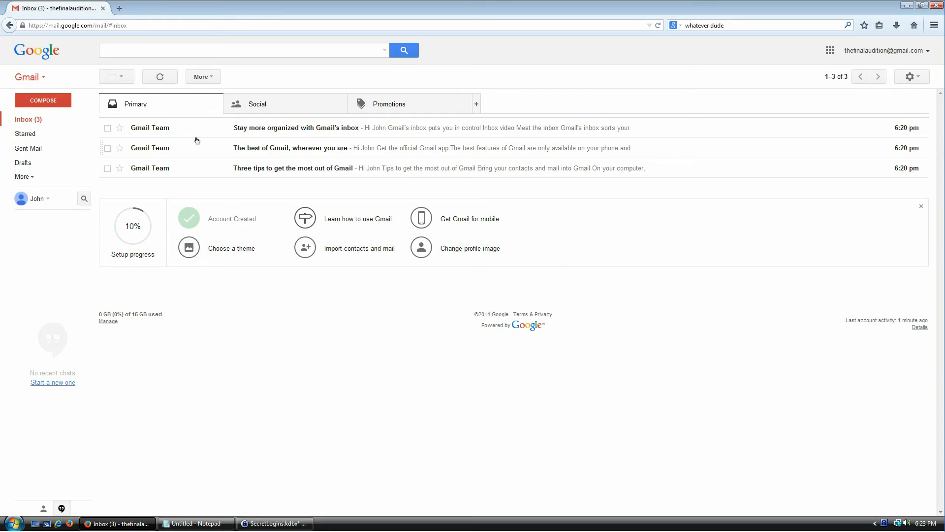
Open amazon.com in a new tab, start a new account, and enter the account holder's name
left_click(276, 523)
left_click(341, 255)
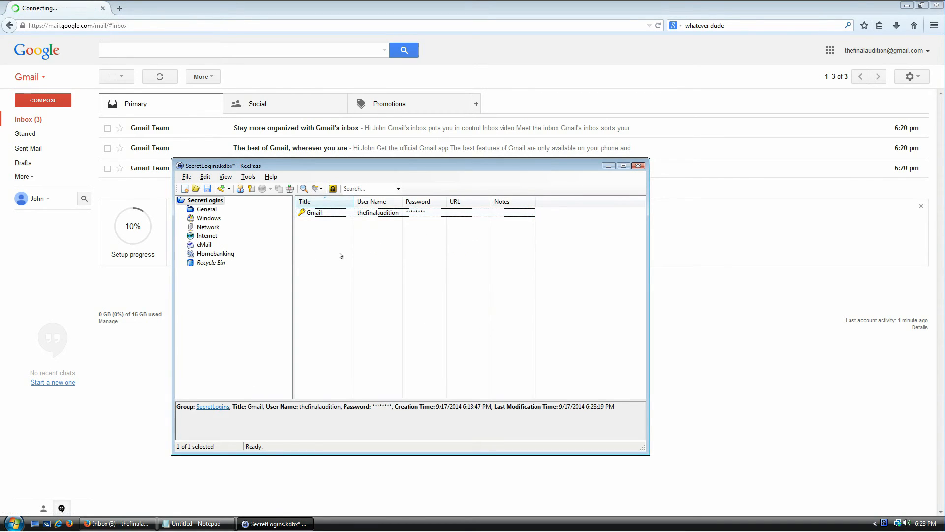
left_click(119, 8)
type("amazon")
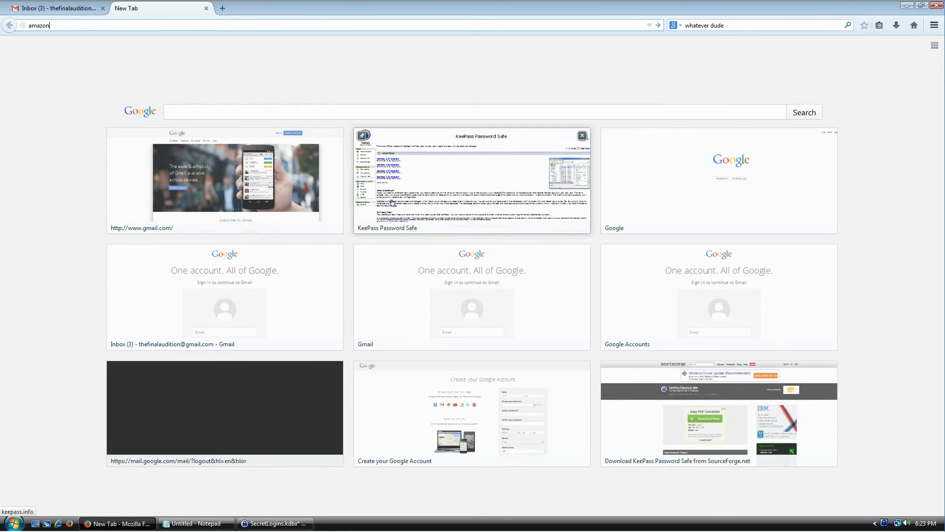
key("Return")
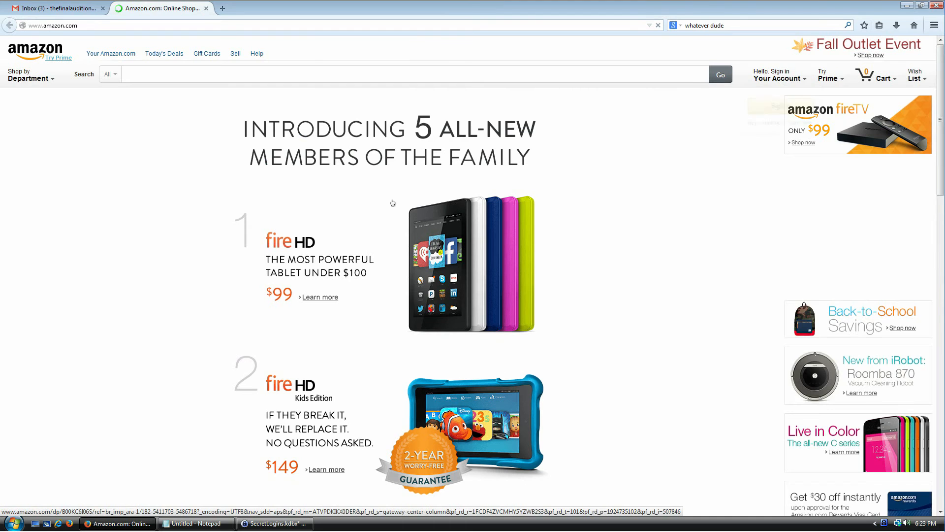
mouse_move(783, 79)
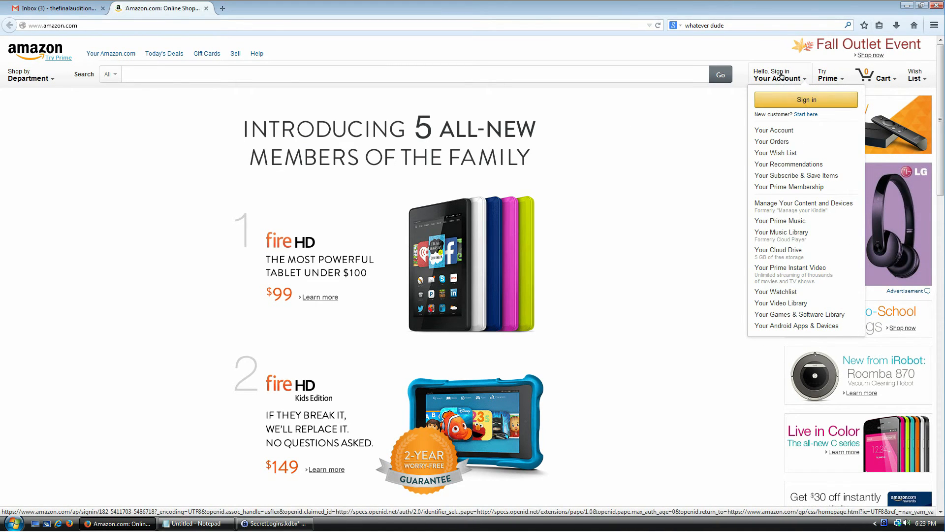
left_click(807, 115)
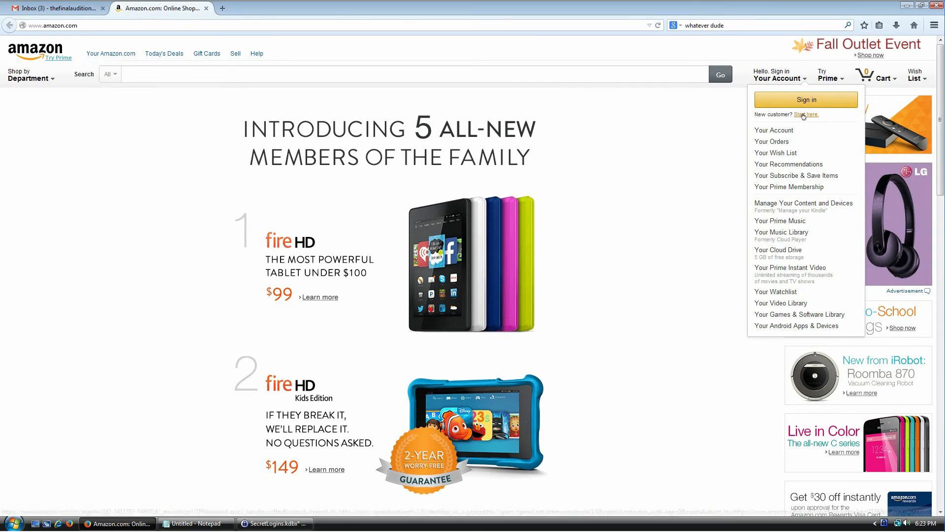
left_click(498, 100)
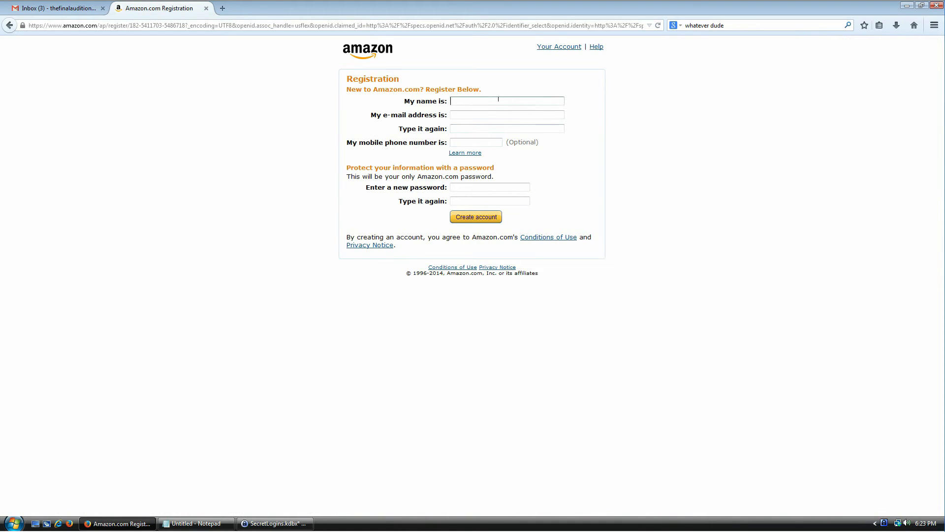
type("John Doe")
key("Tab")
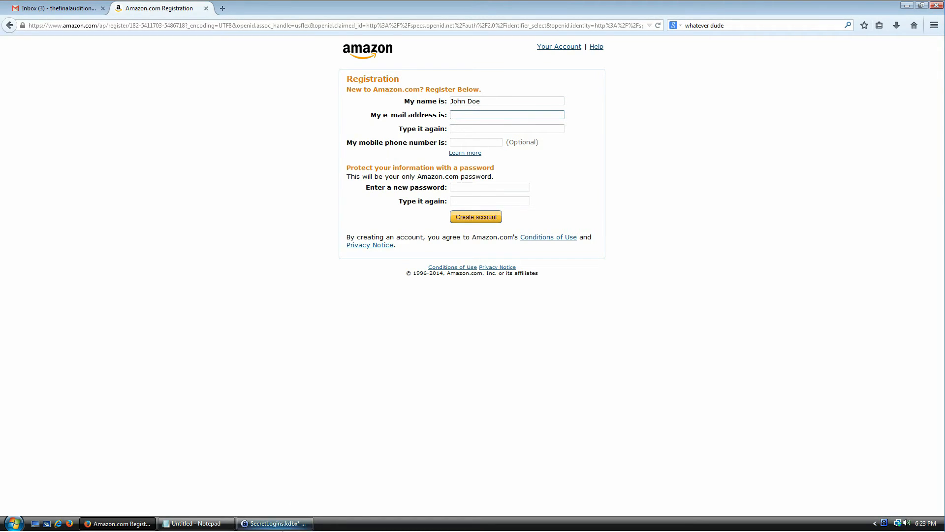
Copy the Gmail entry's user name from KeePass
left_click(281, 525)
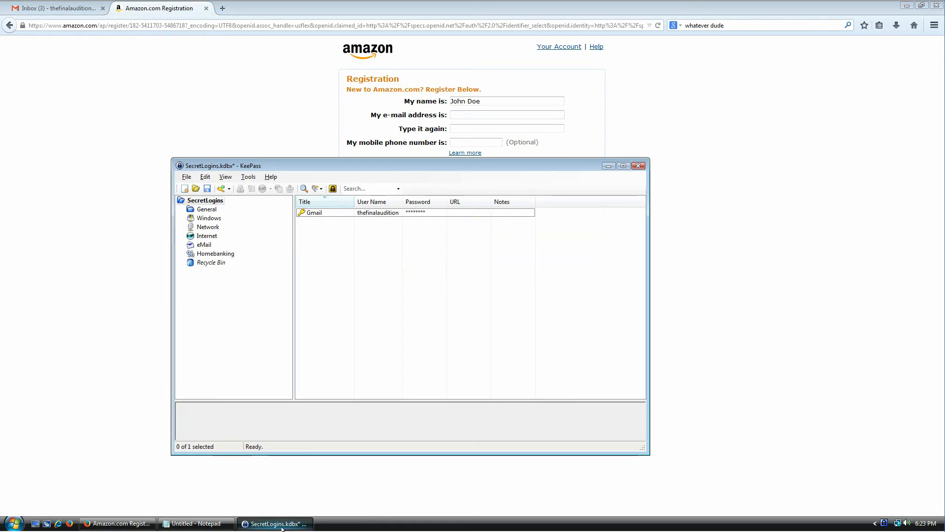
left_click(308, 213)
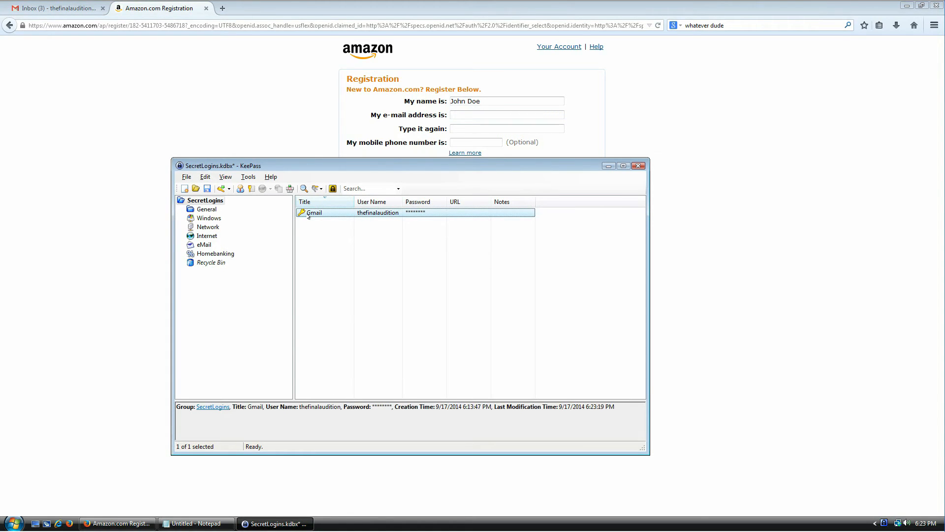
double_click(309, 215)
double_click(362, 257)
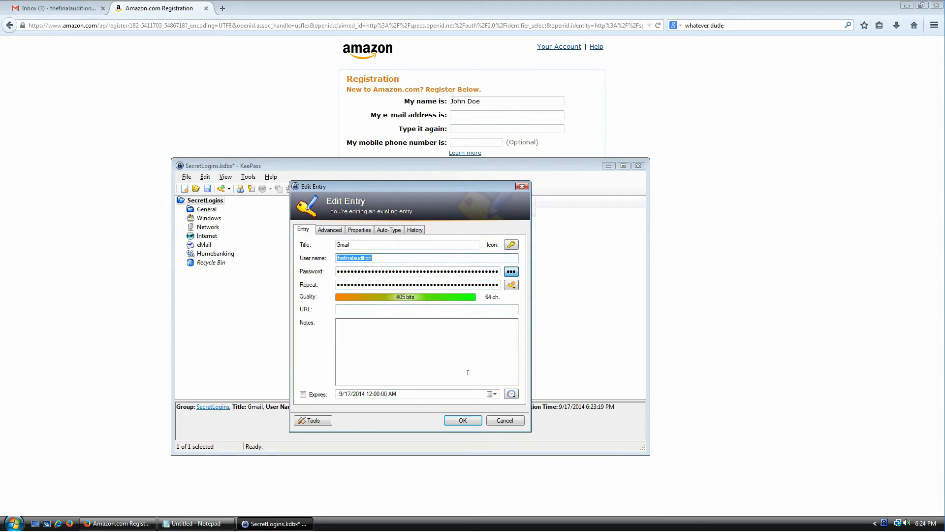
left_click(489, 423)
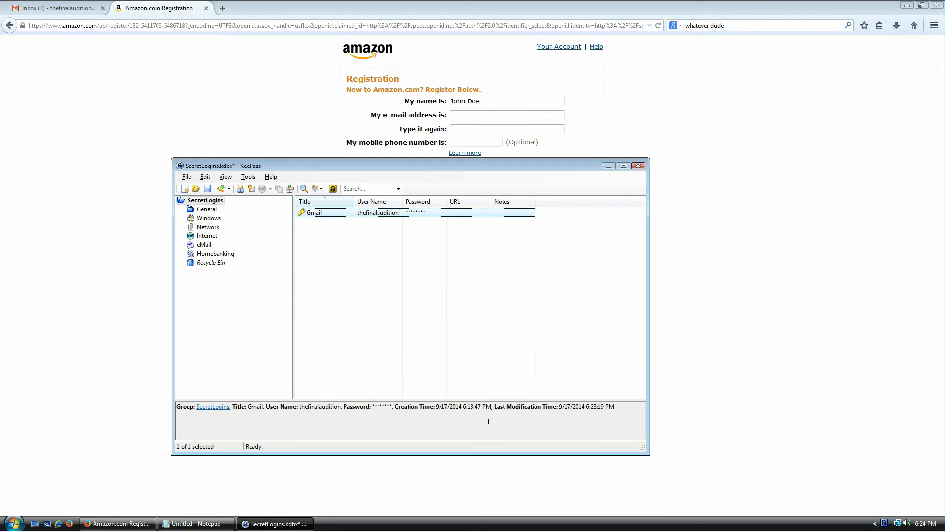
right_click(326, 212)
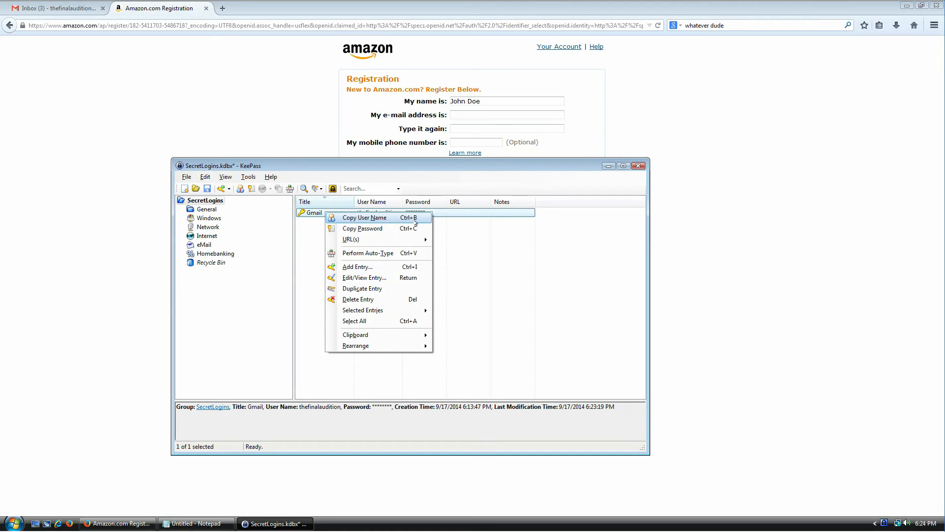
left_click(429, 218)
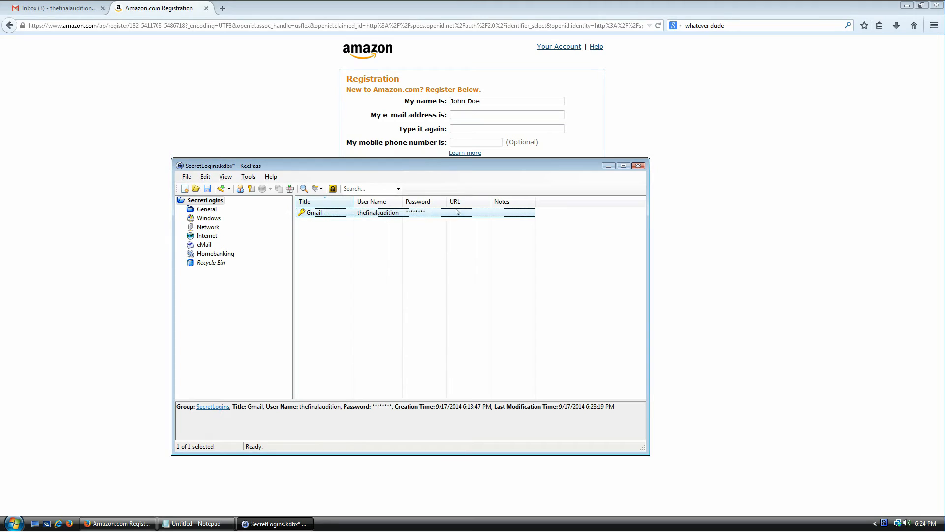
left_click(497, 114)
key("ctrl+v")
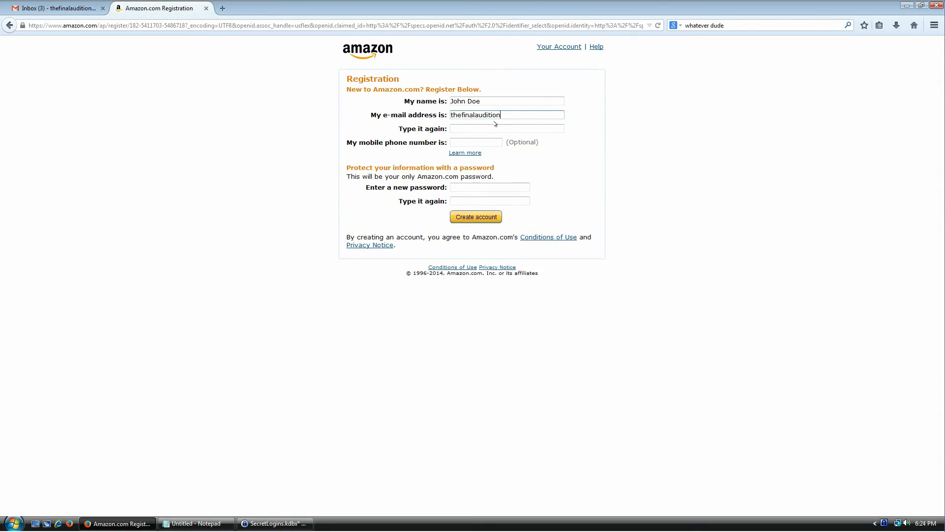
type("\"")
key("BackSpace")
type("@gmail.com")
key("Tab")
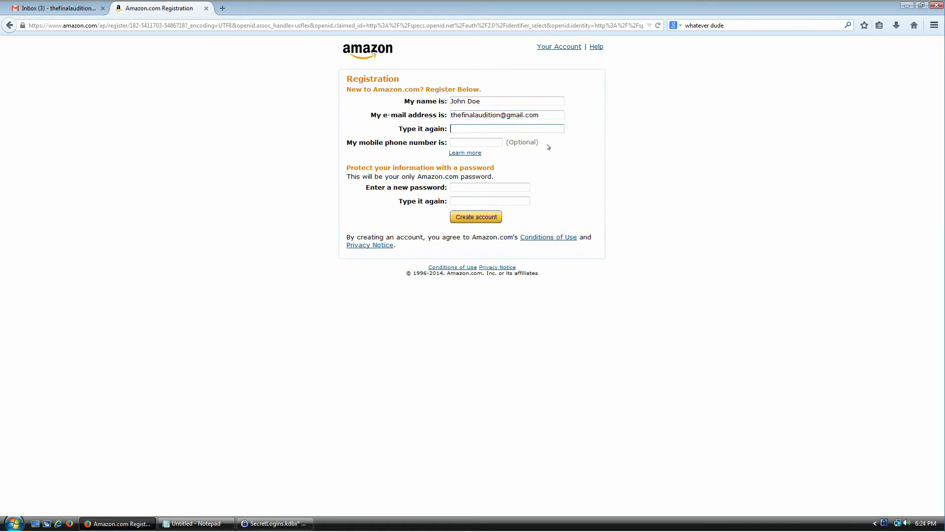
key("ctrl+v")
type("@gmail.com")
key("Tab")
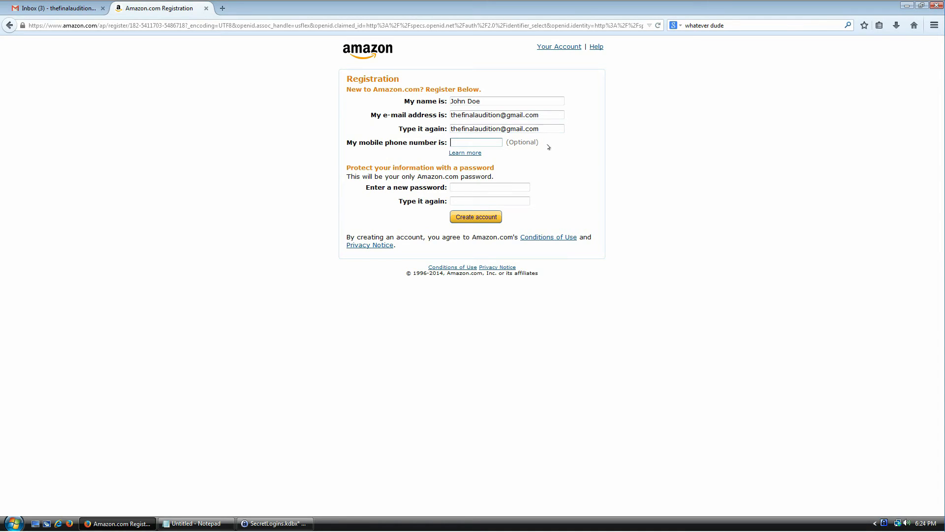
left_click(470, 184)
left_click(275, 522)
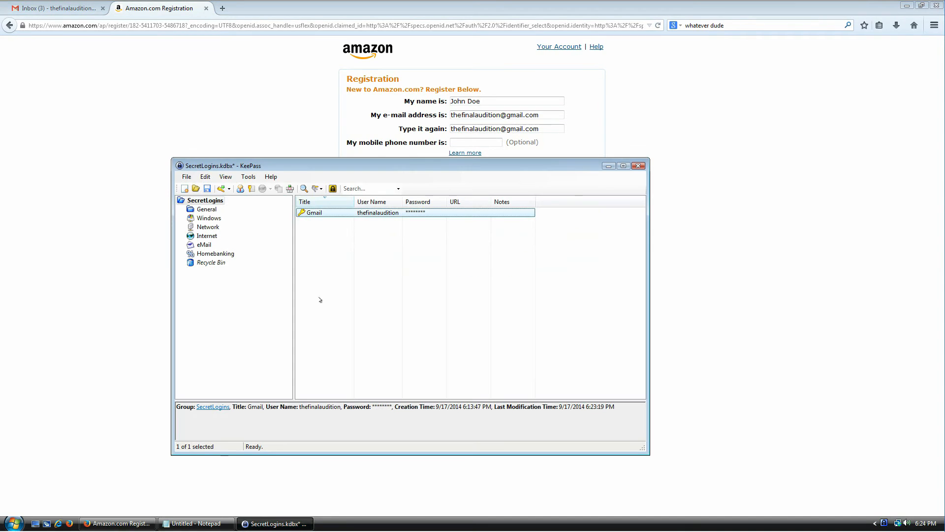
Add a KeePass entry titled amazon.com with the Amazon account e-mail as its user name
double_click(327, 213)
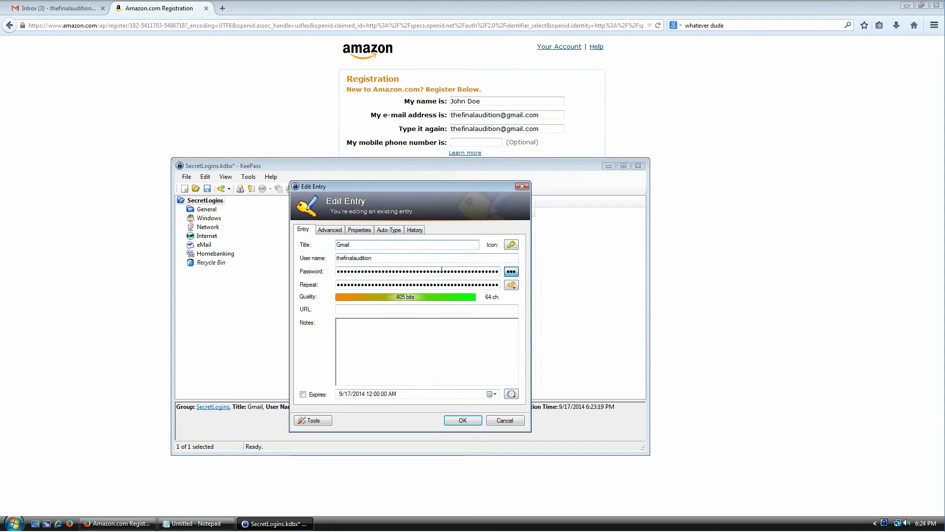
left_click(505, 420)
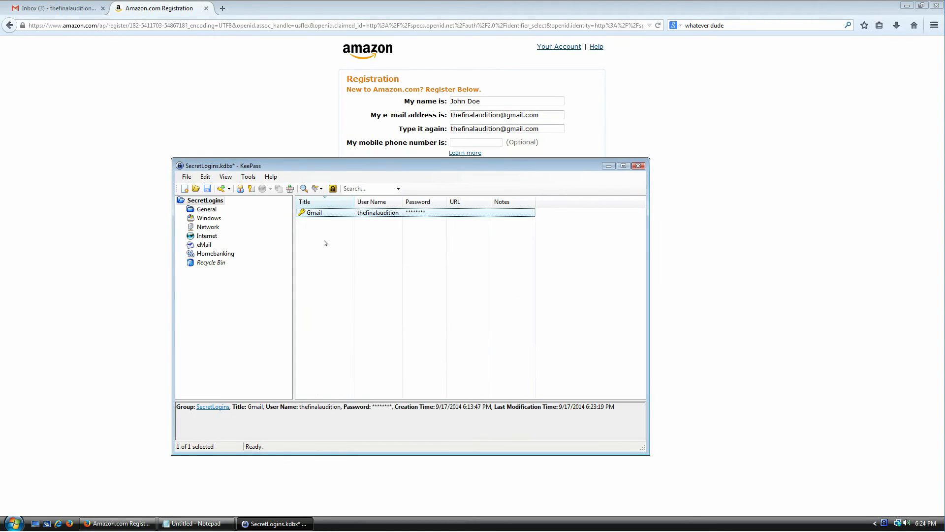
right_click(322, 226)
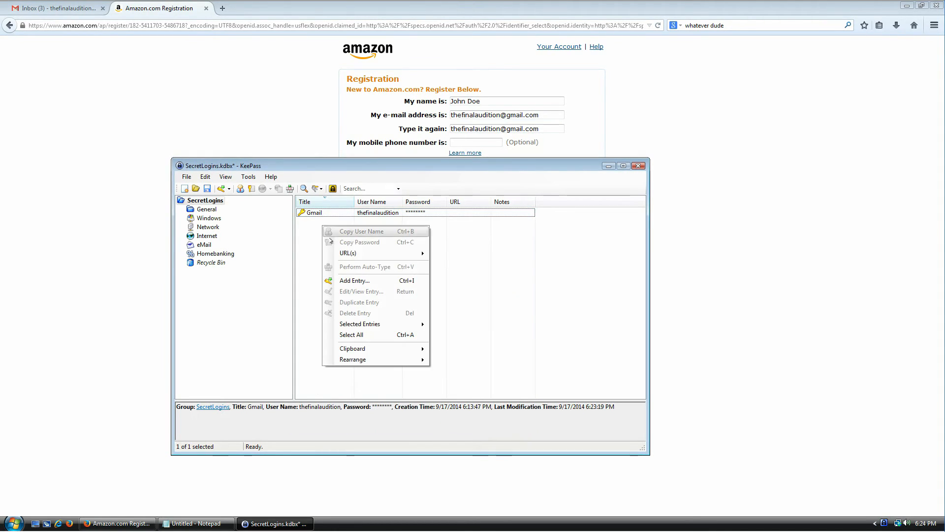
left_click(355, 281)
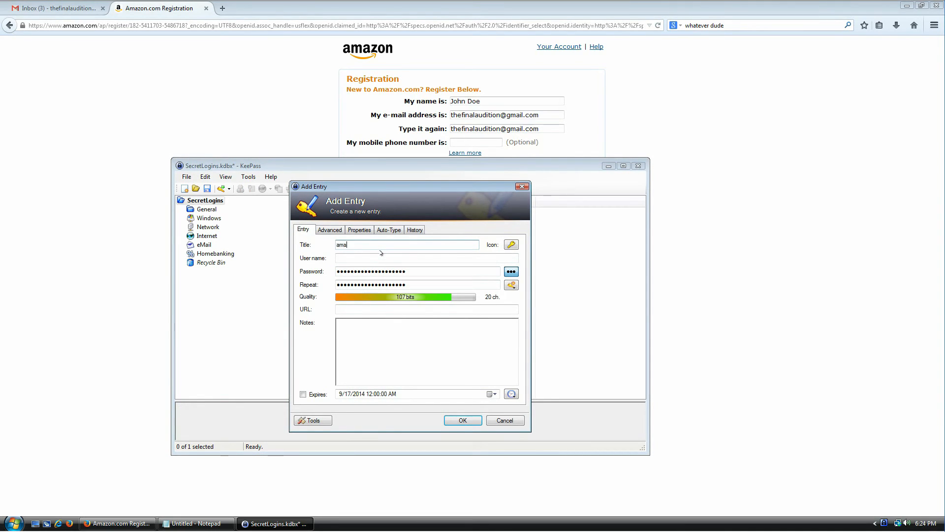
key("Tab")
key("Tab")
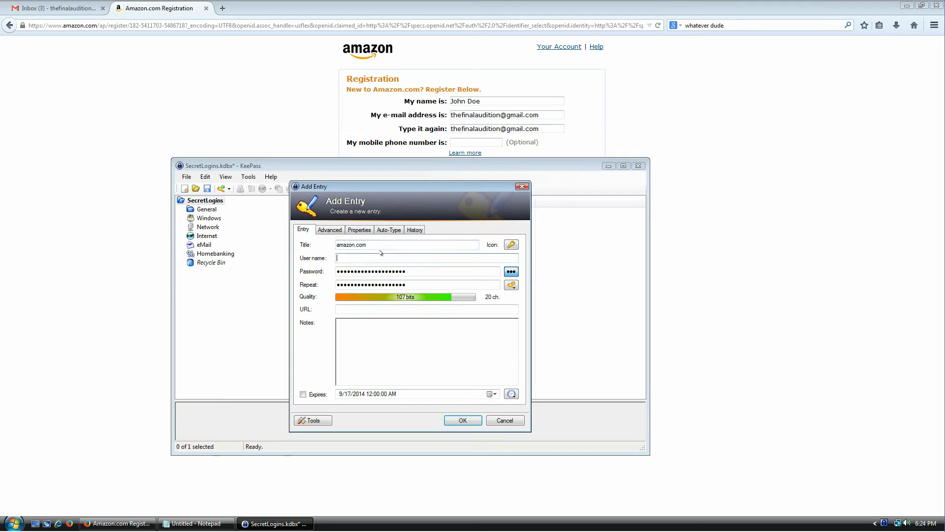
left_click(544, 115)
left_click_drag(550, 114, 423, 113)
key("ctrl+c")
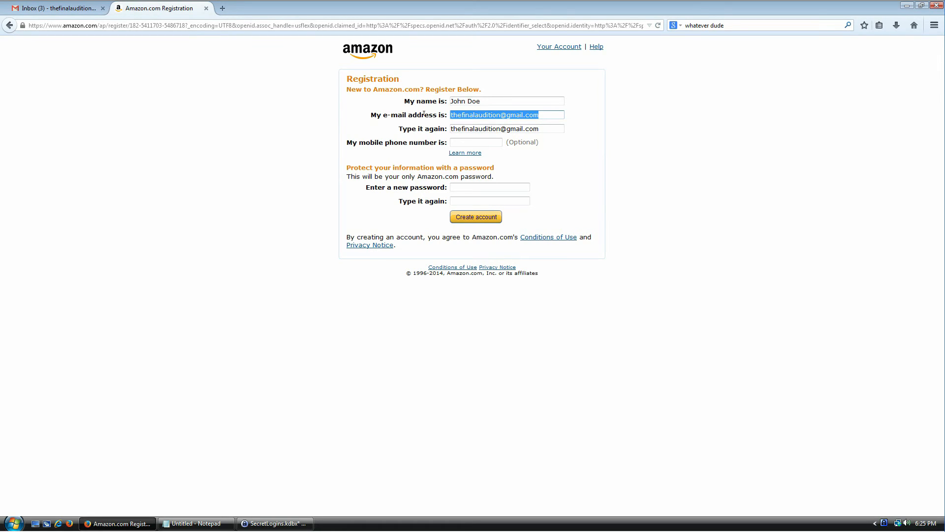
left_click(392, 283)
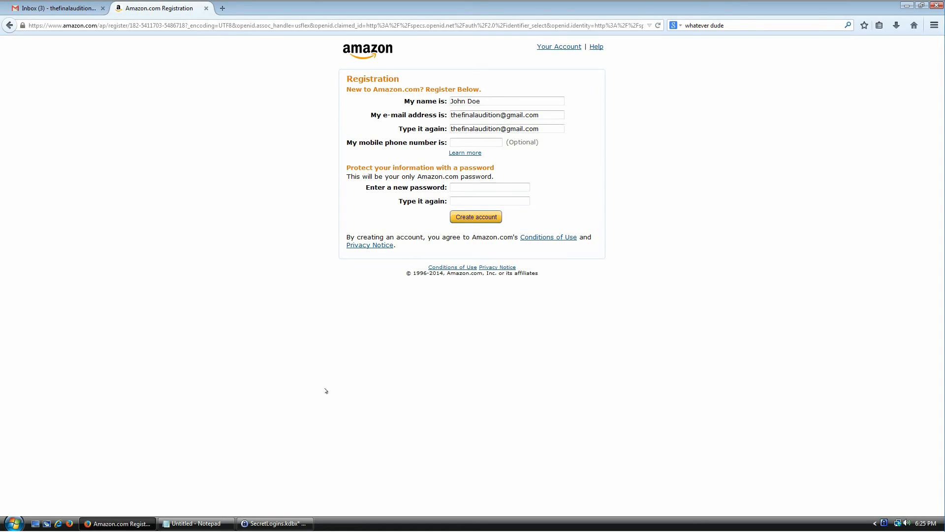
left_click(291, 522)
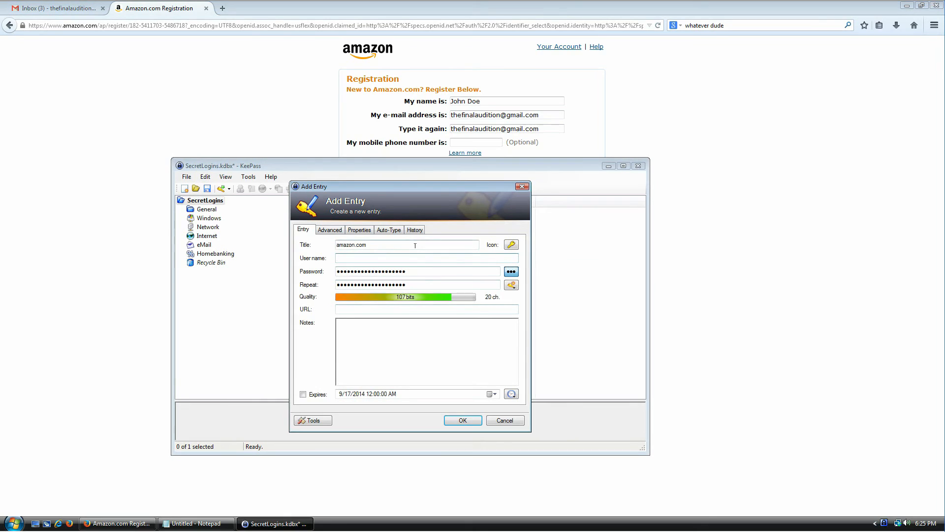
key("ctrl+v")
Allow minus and space characters in the Password Generator and preview sample passwords
left_click(511, 285)
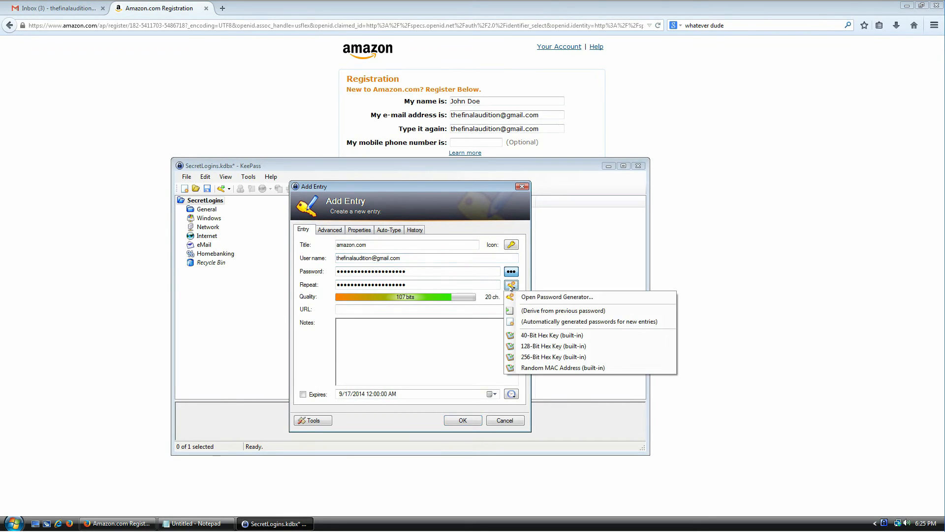
left_click(551, 298)
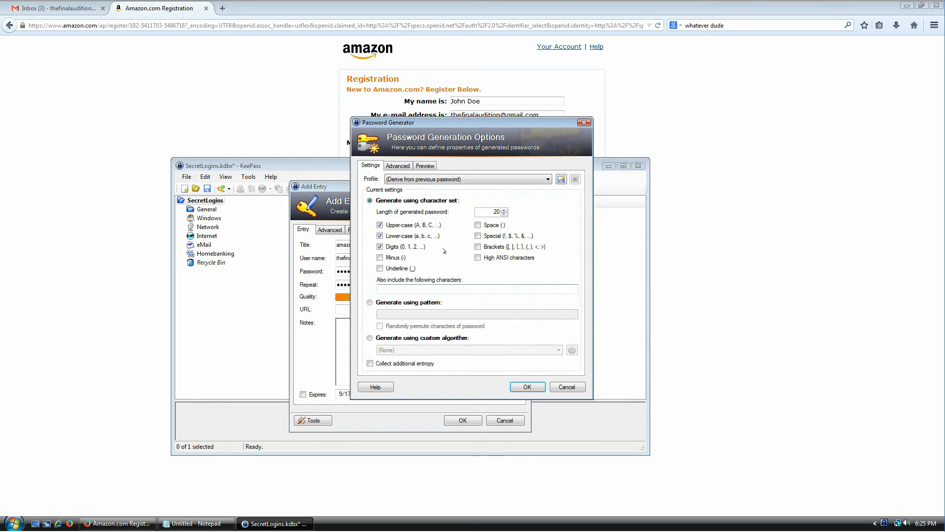
left_click(394, 258)
left_click(494, 225)
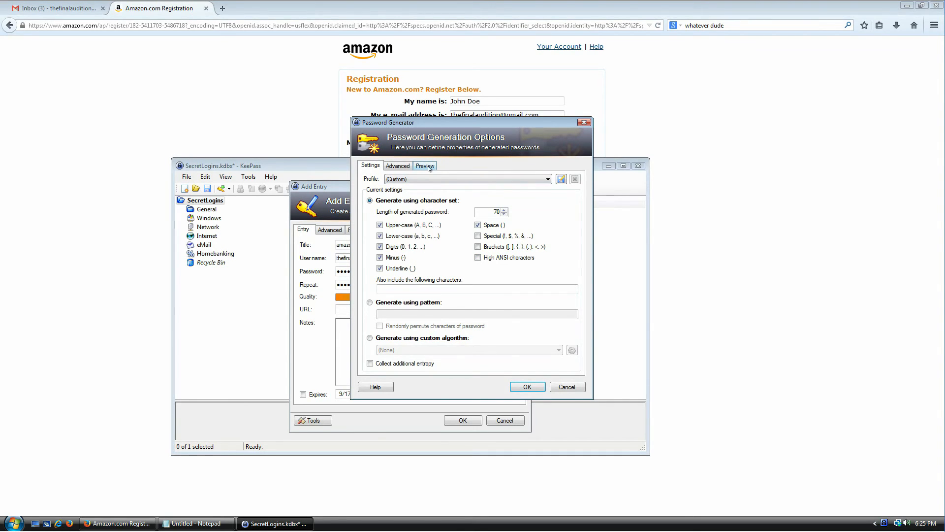
left_click(425, 166)
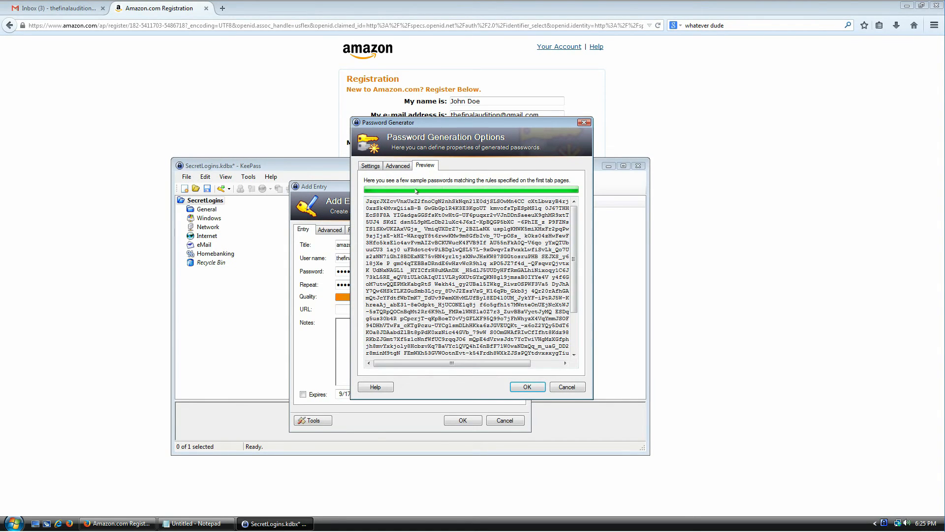
left_click_drag(417, 208, 432, 298)
left_click_drag(431, 311, 435, 357)
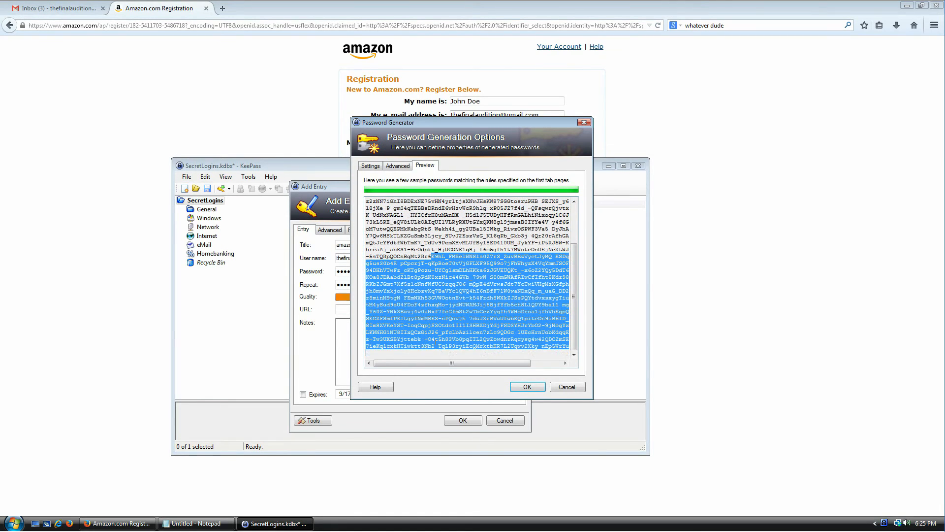
left_click(448, 318)
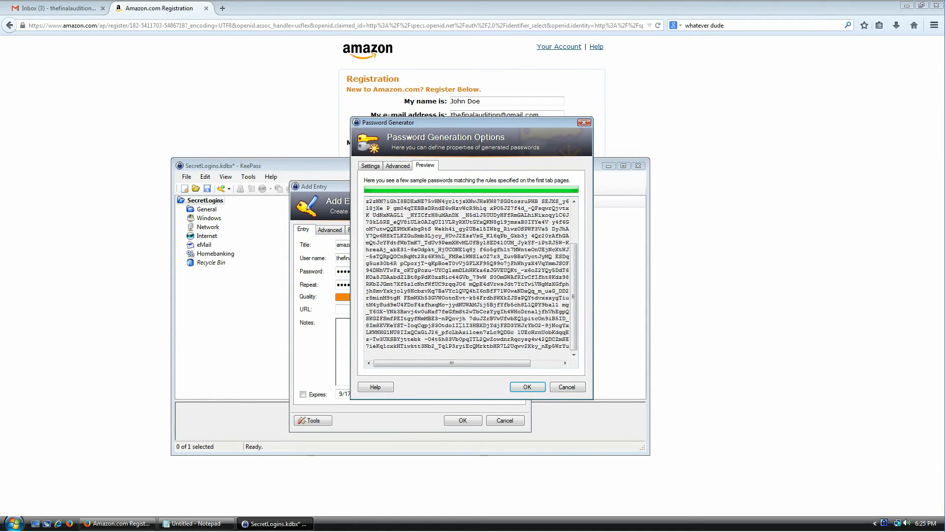
left_click(373, 166)
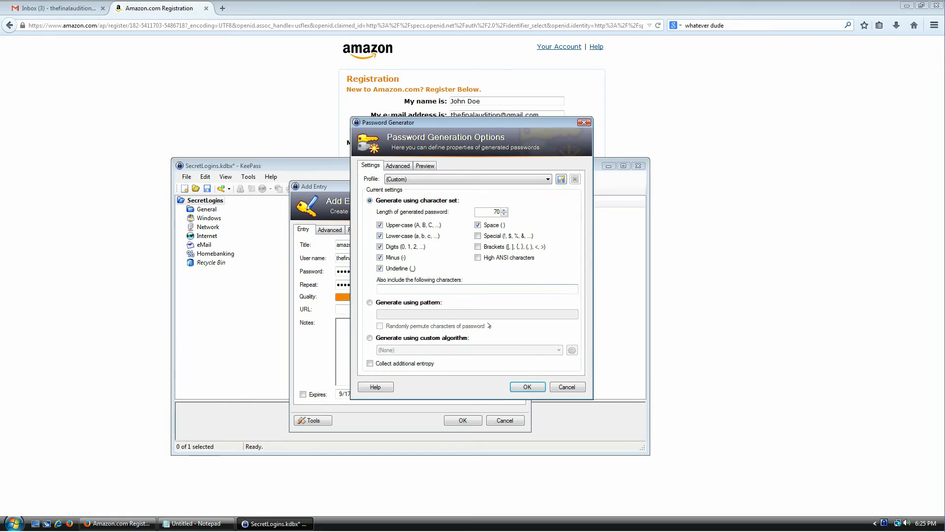
Turn on additional entropy collection and paste the Amazon registration text as random input
left_click(406, 365)
left_click(512, 387)
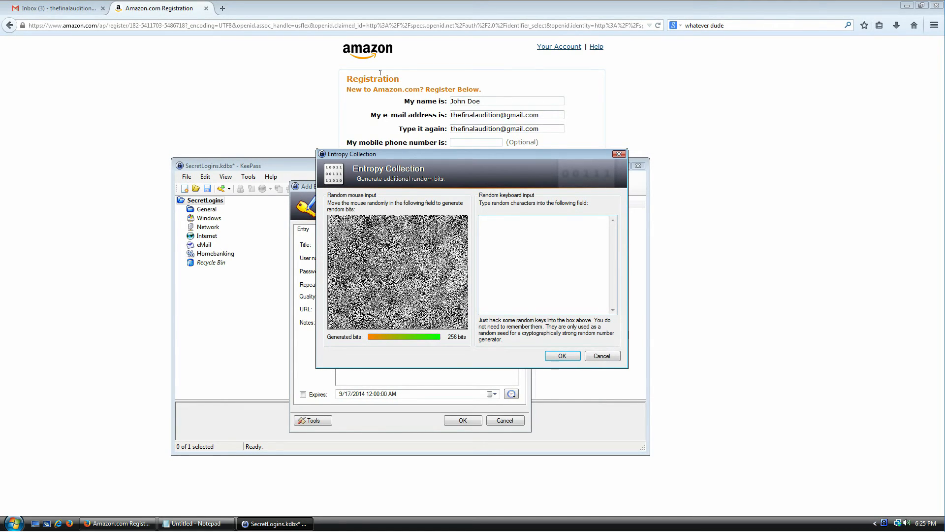
left_click(345, 76)
left_click_drag(346, 77, 498, 142)
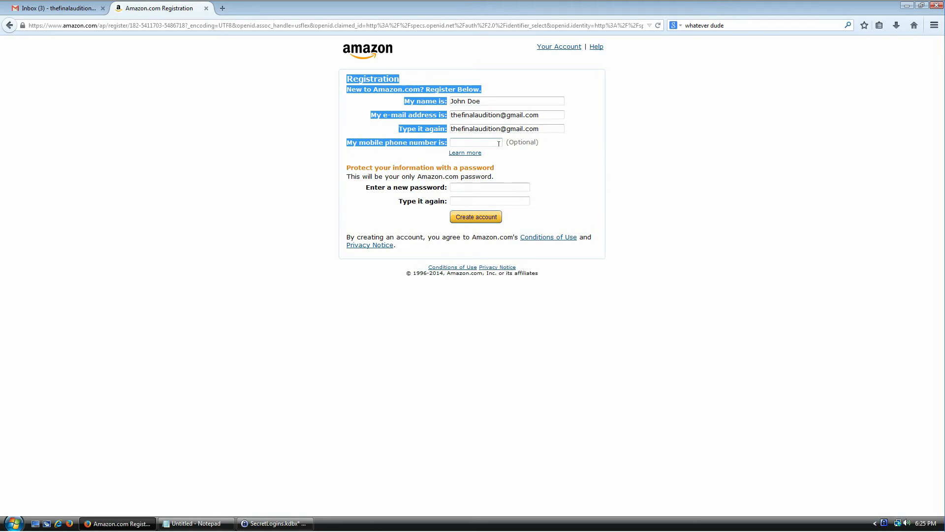
left_click(275, 523)
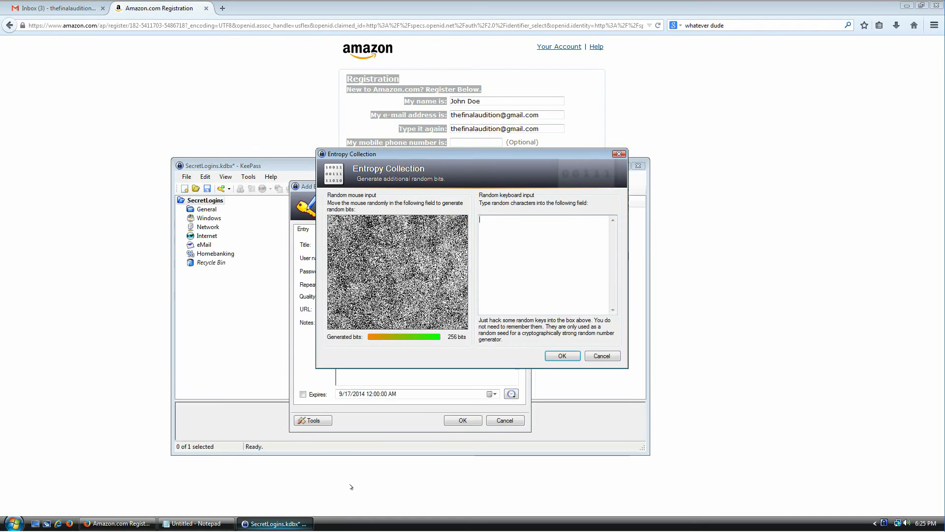
type("My name is:   My e-mail address is:  Type it again:  My mobile phone number is:")
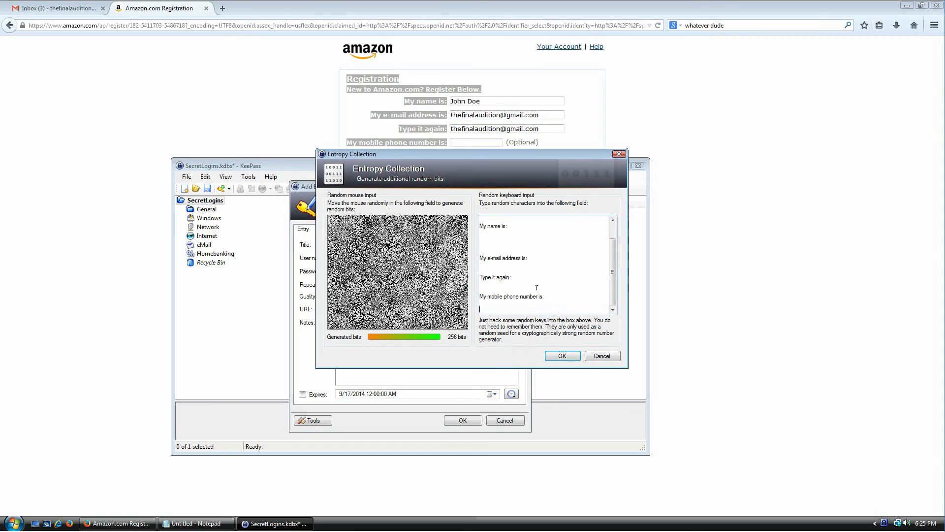
Remove blank lines from the entropy text, finish collecting, and save the 70-character amazon.com entry
key("ctrl+Home")
key("Delete")
key("Down")
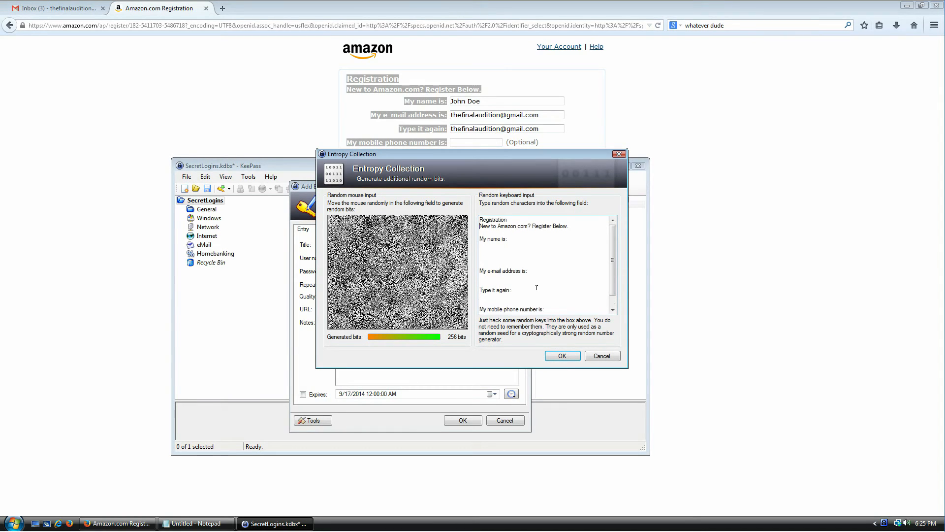
key("Delete")
key("Delete")
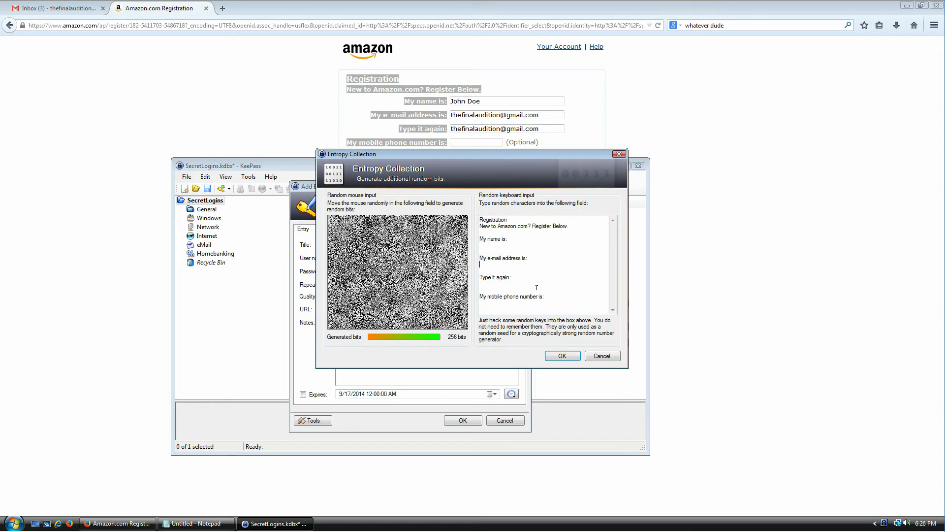
key("Delete")
left_click_drag(538, 288, 491, 205)
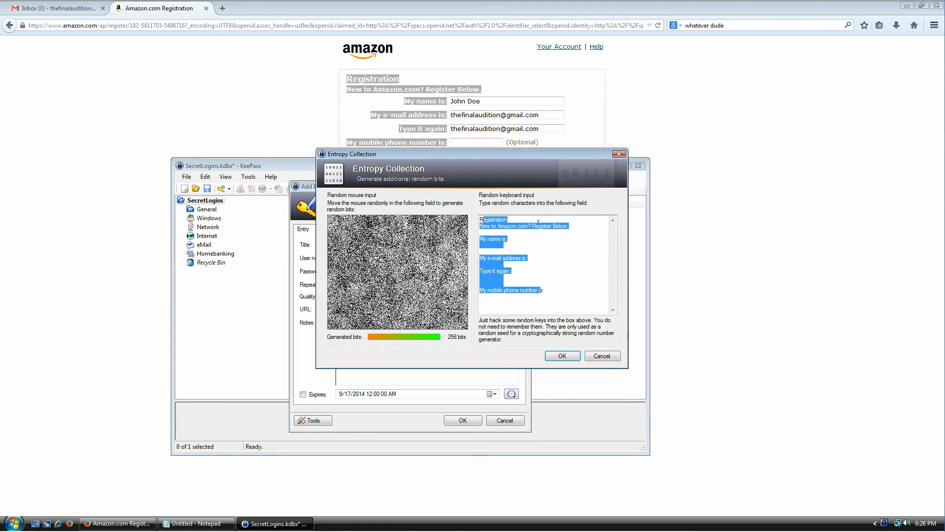
left_click(550, 230)
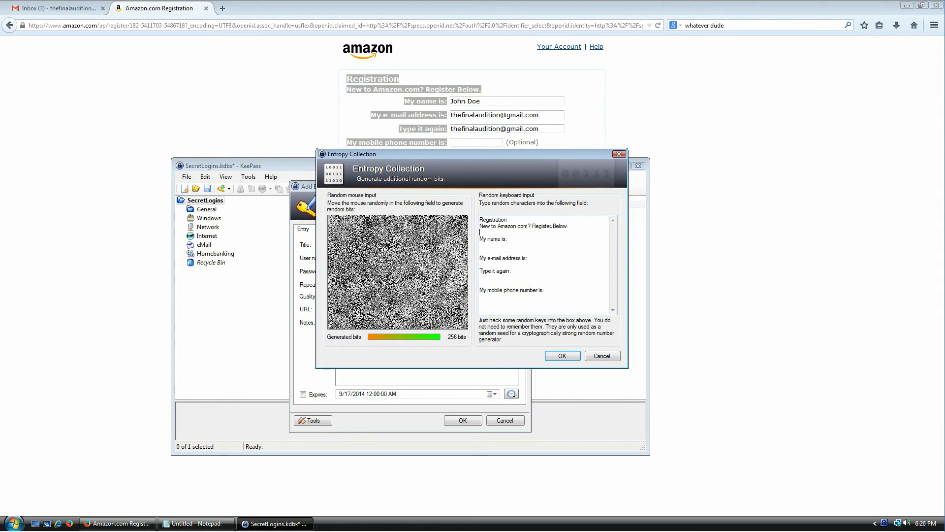
left_click(564, 356)
left_click(458, 419)
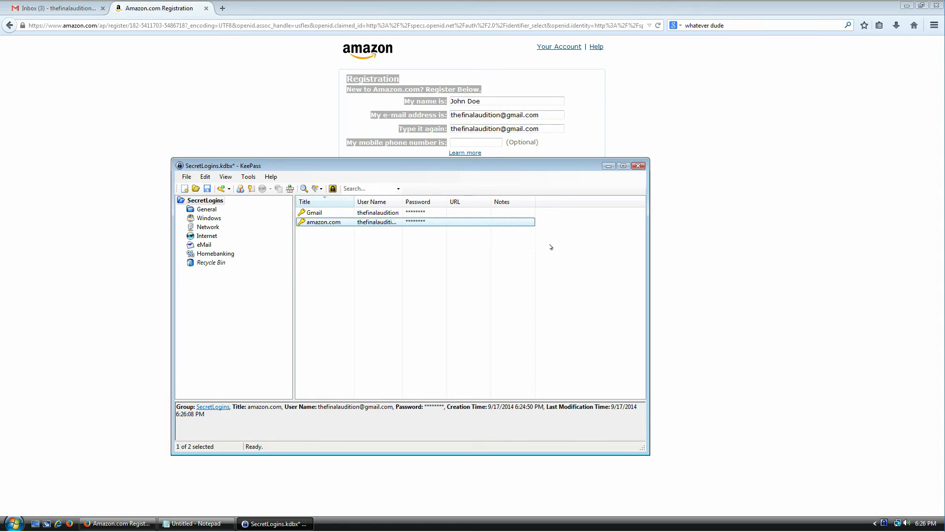
Paste the amazon.com password into both Amazon password fields, create the account, and open Your Account
key("ctrl+c")
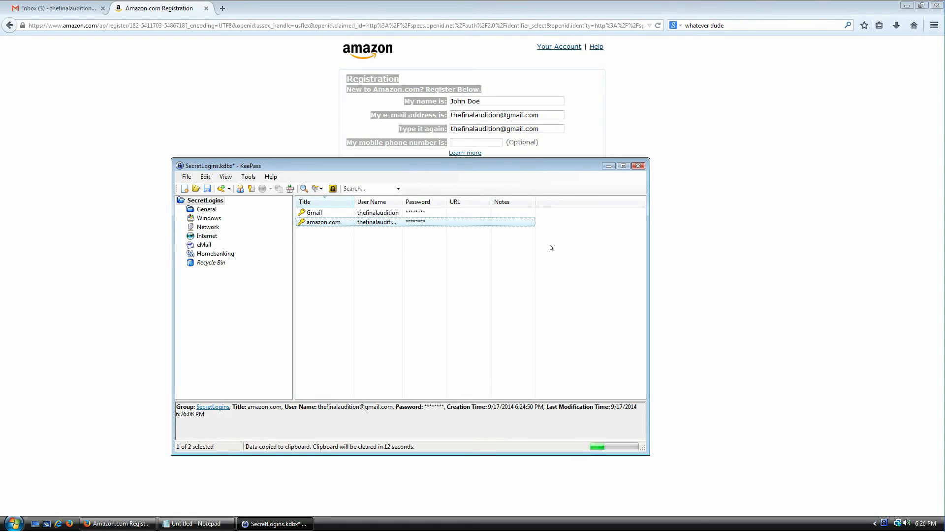
left_click(485, 186)
key("ctrl+v")
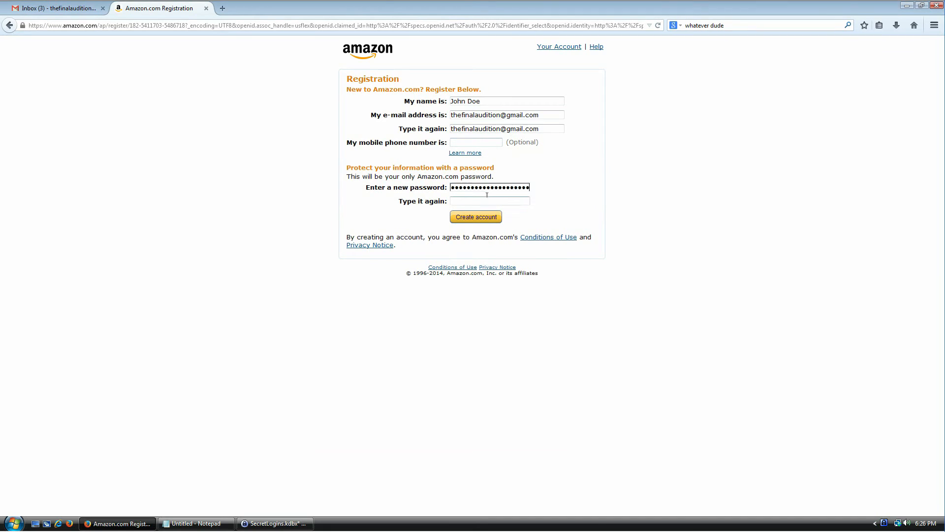
left_click(487, 200)
key("ctrl+v")
left_click(490, 217)
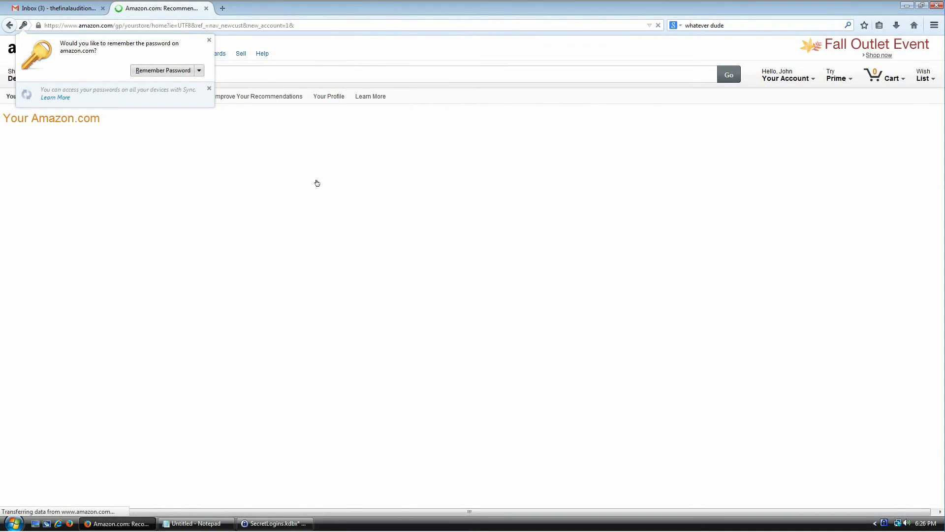
left_click(766, 73)
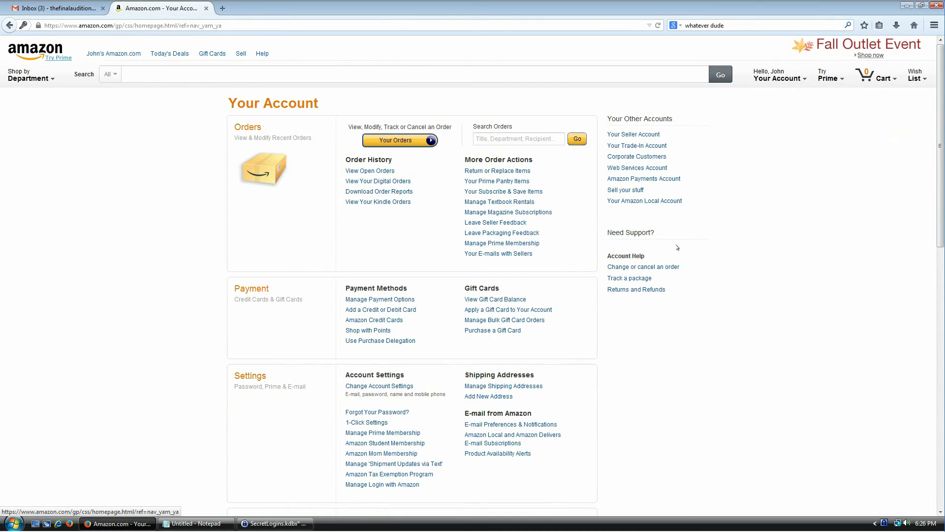
Reopen the amazon.com entry in KeePass for editing
left_click(273, 523)
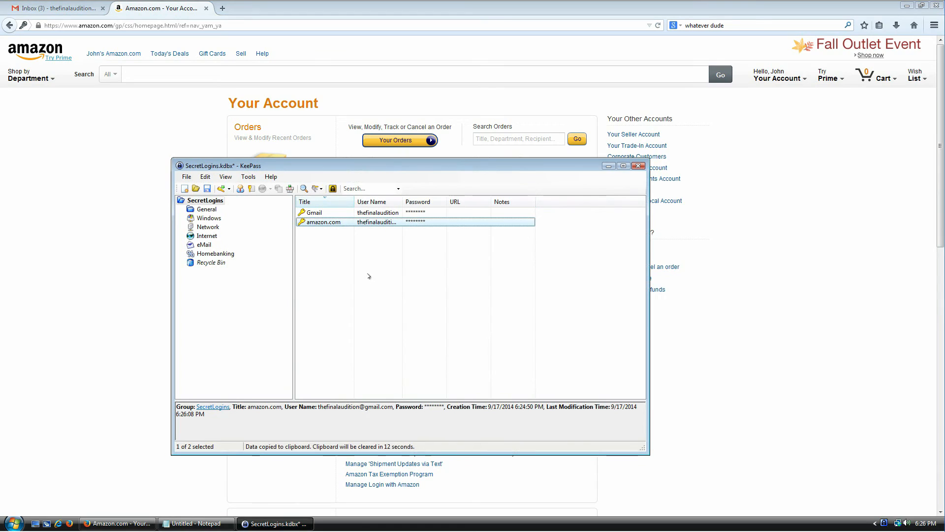
left_click(345, 271)
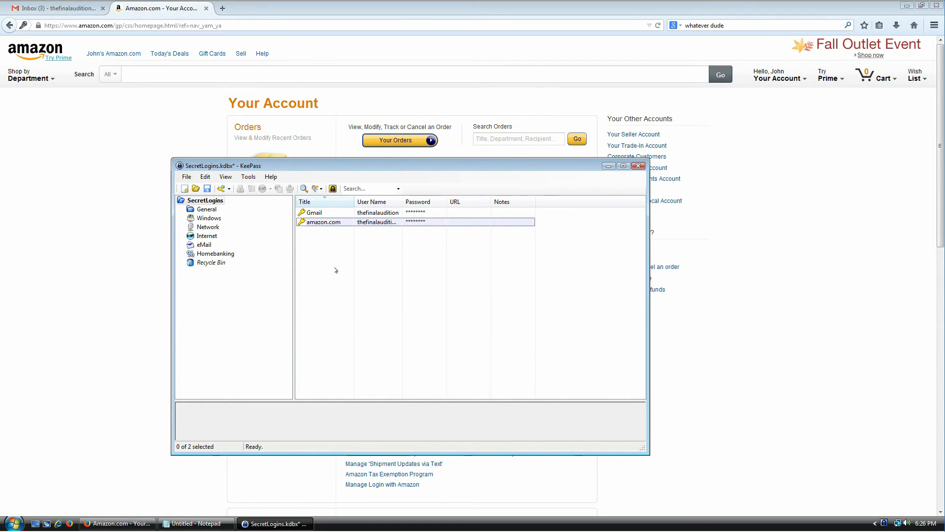
left_click(327, 221)
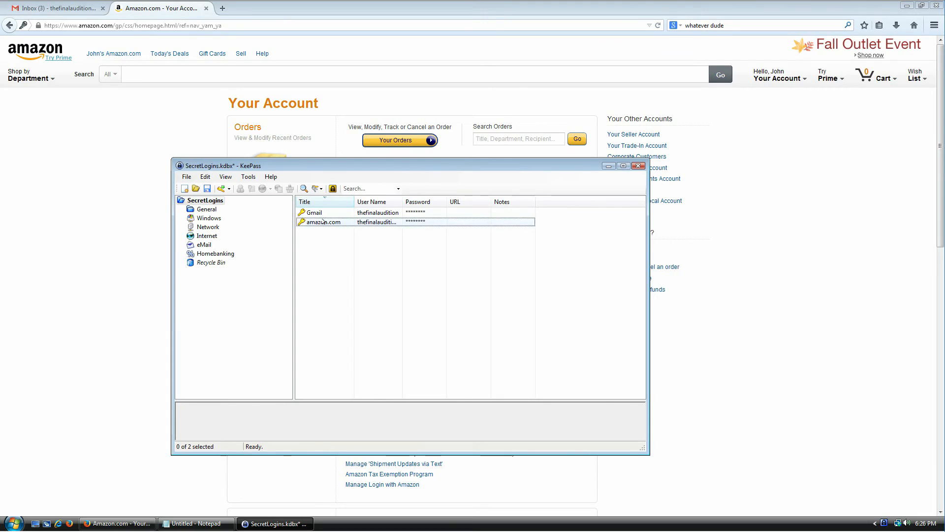
double_click(327, 220)
Generate a new 70-character password for the amazon.com entry and close the editor
left_click(511, 284)
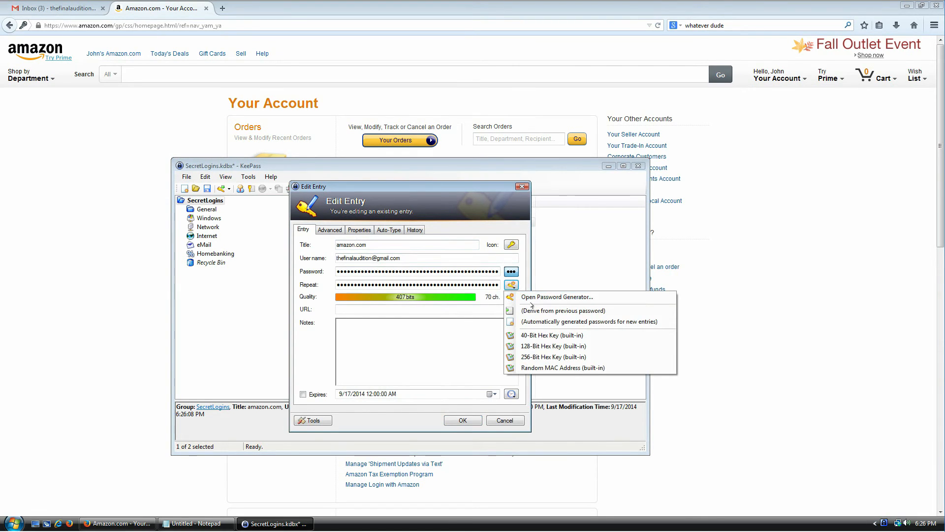
left_click(536, 298)
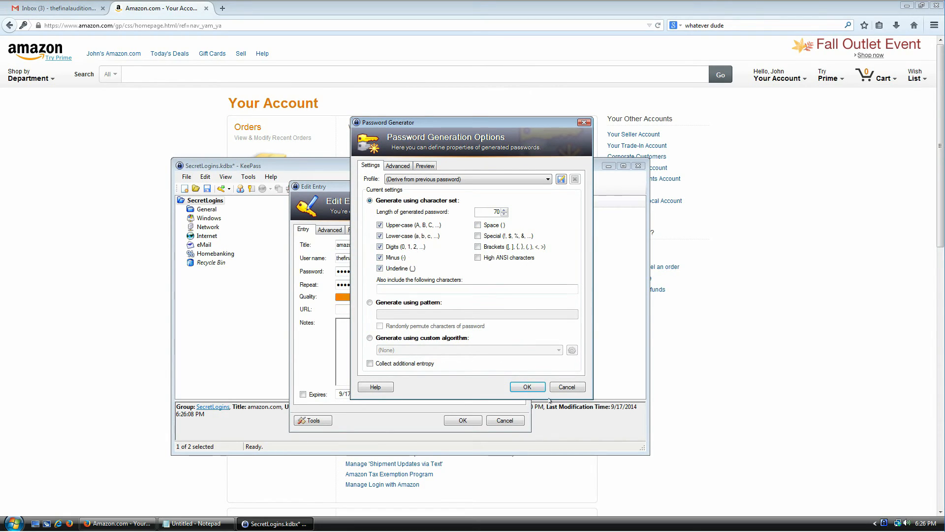
left_click(527, 387)
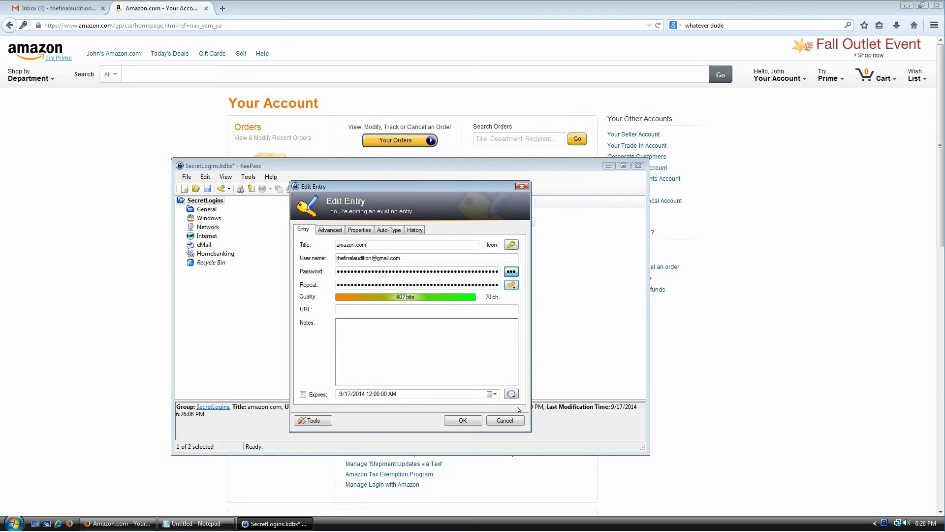
left_click(520, 417)
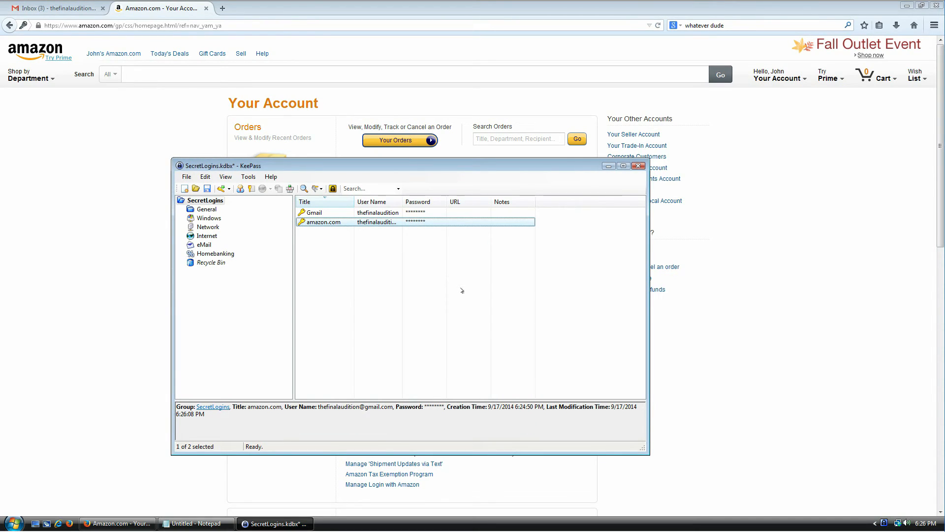
Add a custom field 'my credit card' with a card number to the amazon.com entry
double_click(314, 223)
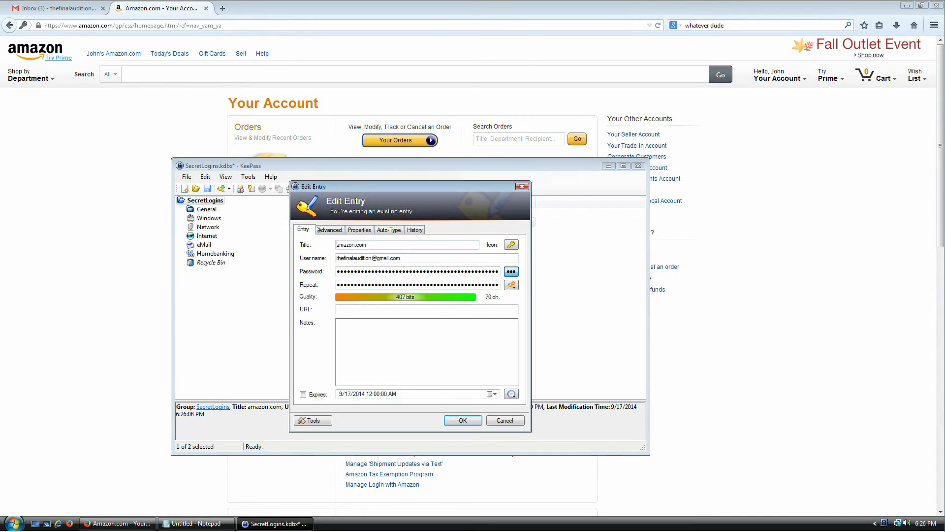
left_click(360, 231)
left_click(339, 233)
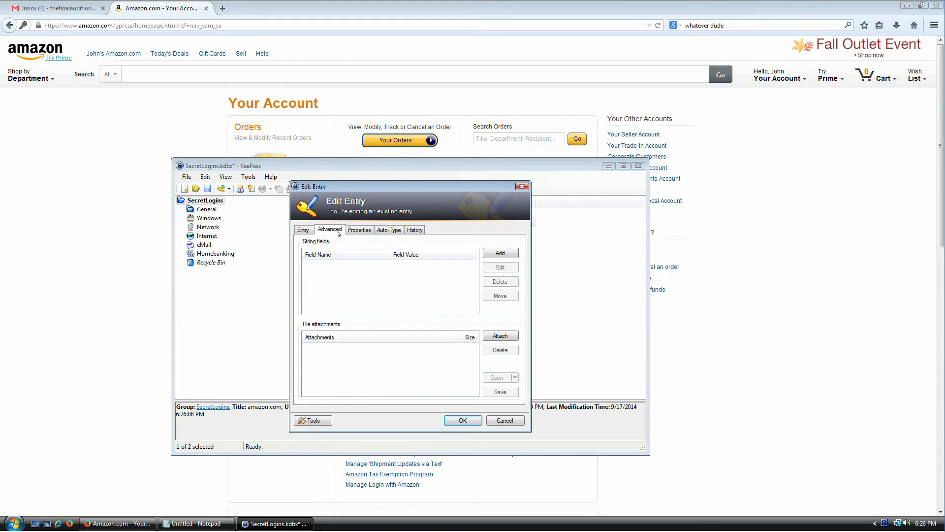
left_click(500, 253)
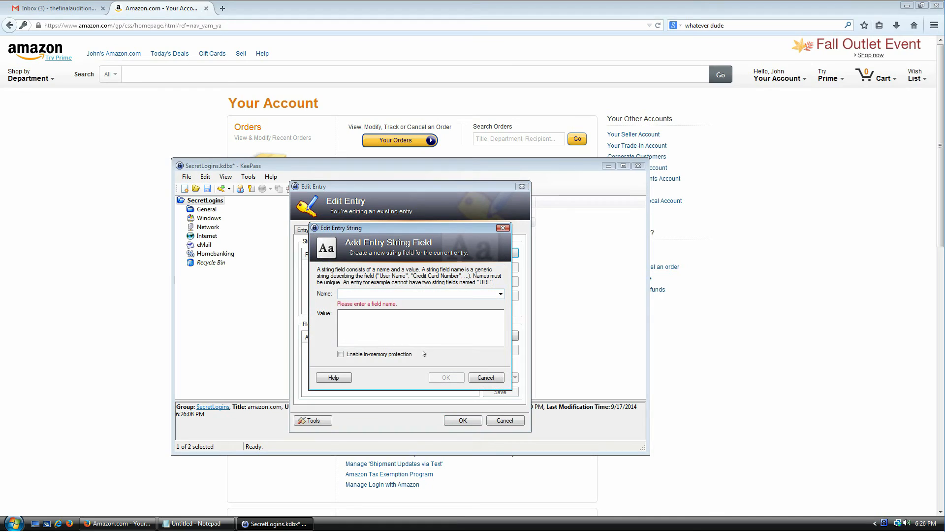
type("my credit card")
key("Tab")
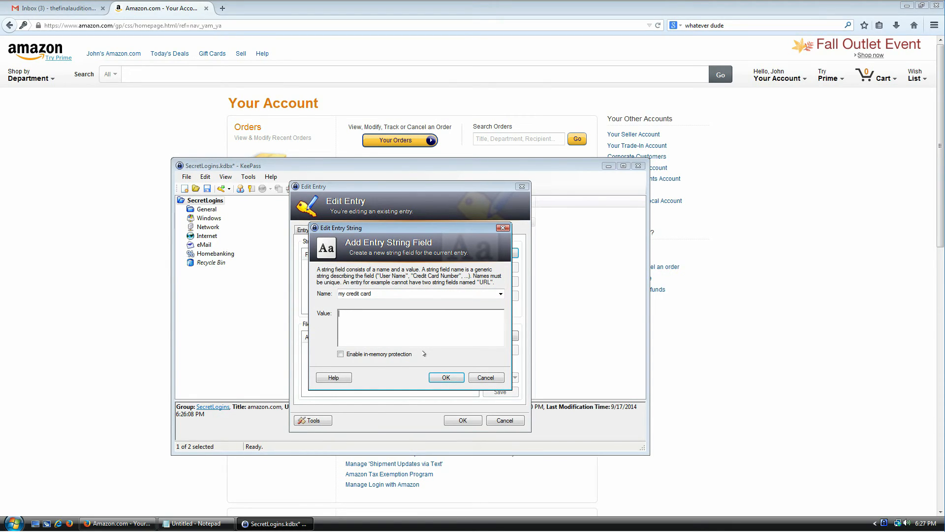
type("123 12312 312312 3123123")
left_click(446, 378)
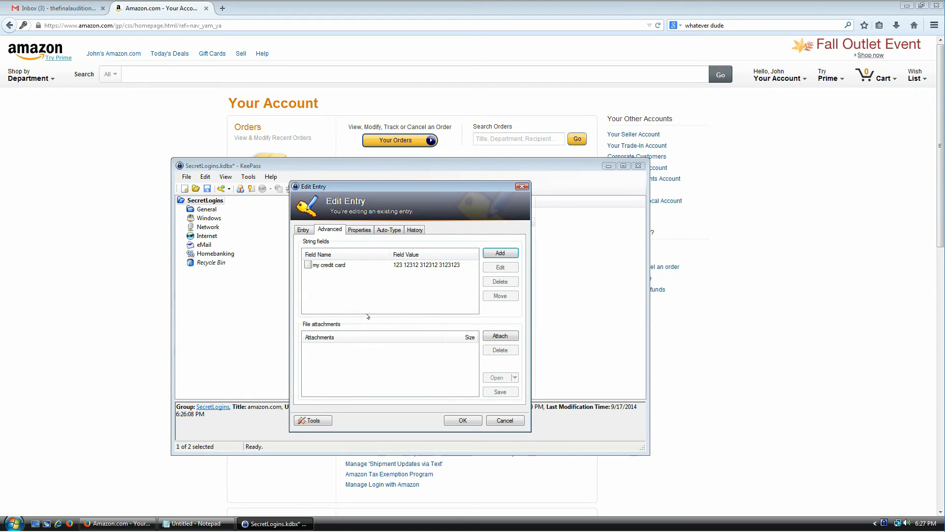
left_click(461, 419)
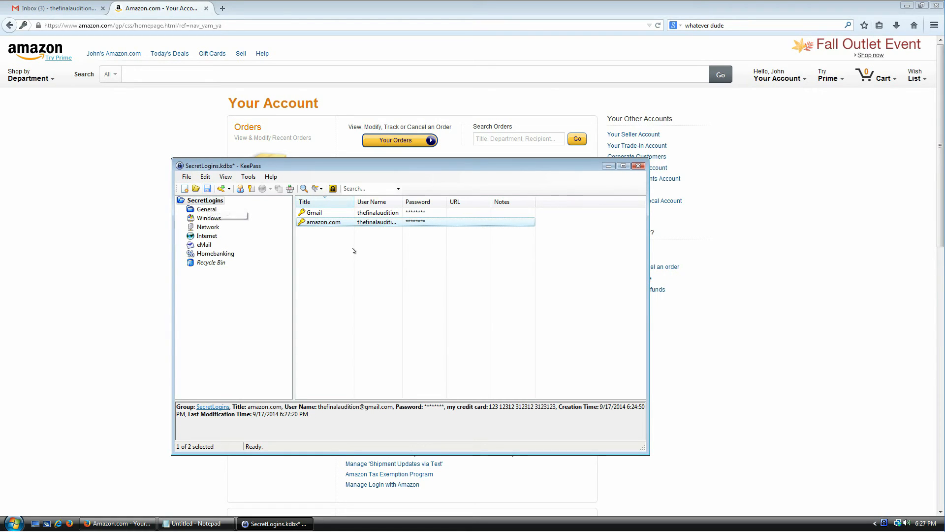
Save the SecretLogins database from the toolbar and again via File > Save
left_click(323, 216)
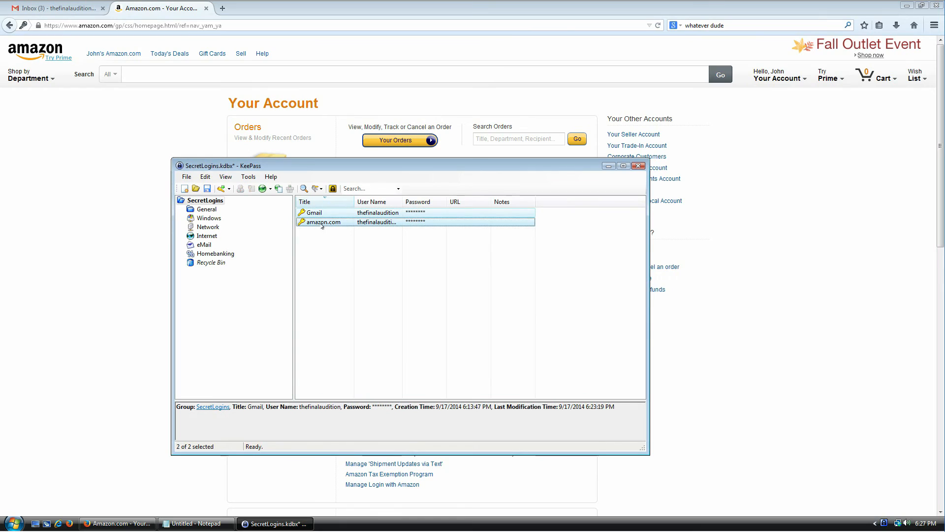
left_click(207, 189)
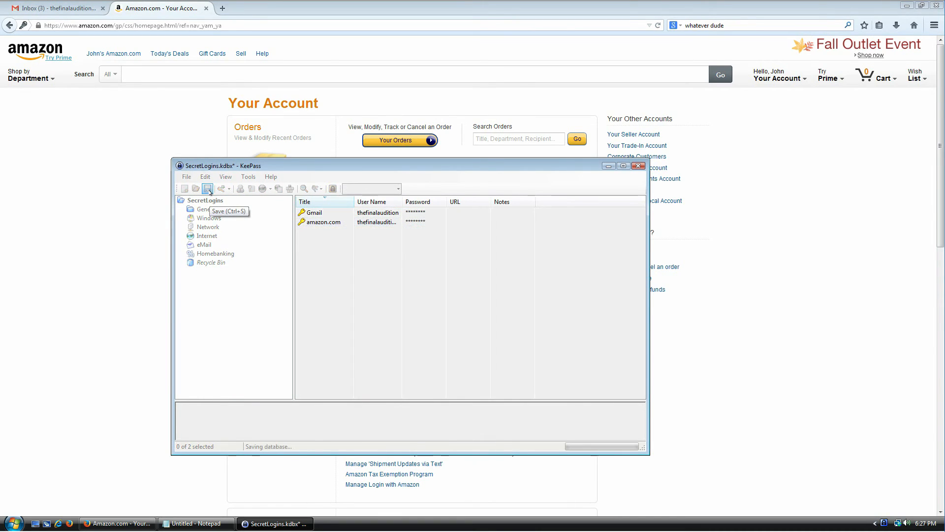
left_click(186, 177)
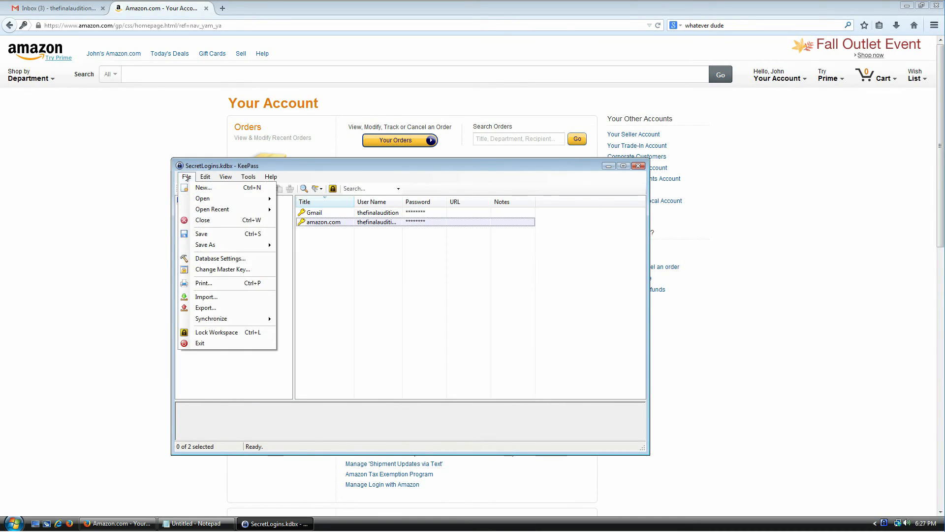
left_click(208, 234)
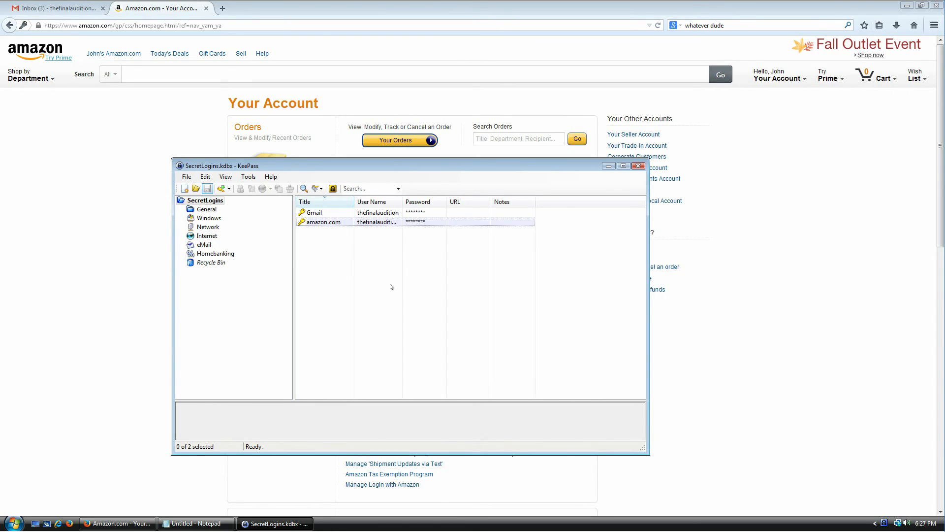
right_click(335, 521)
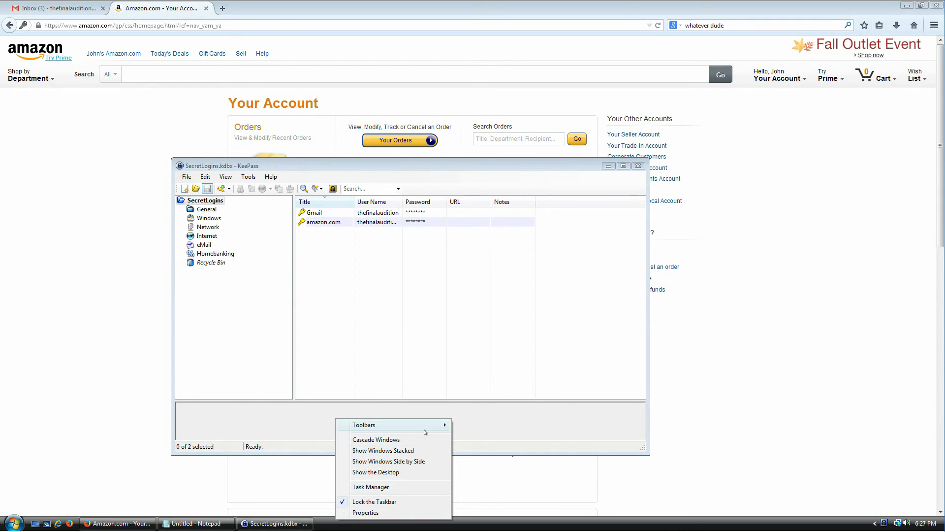
Open Documents in a Computer window and select SecretLogins.kdbx
left_click(14, 523)
left_click(149, 402)
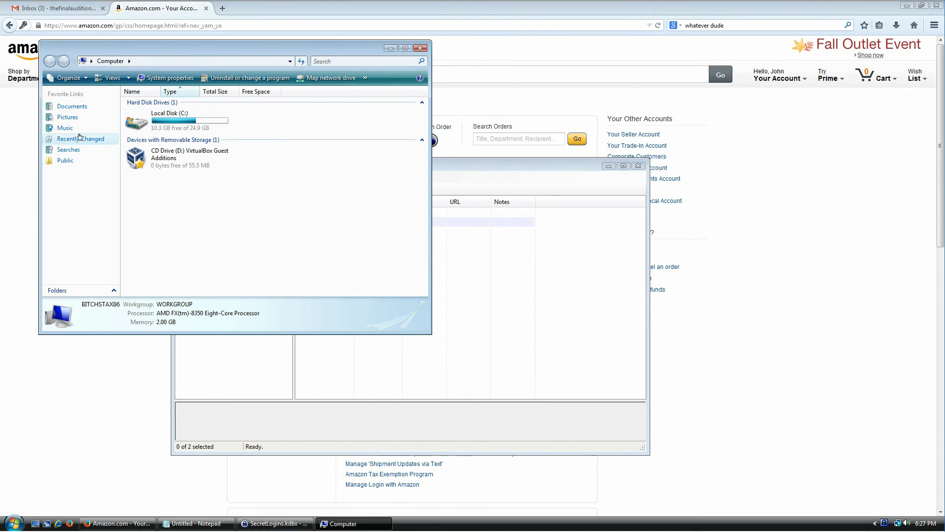
left_click(79, 109)
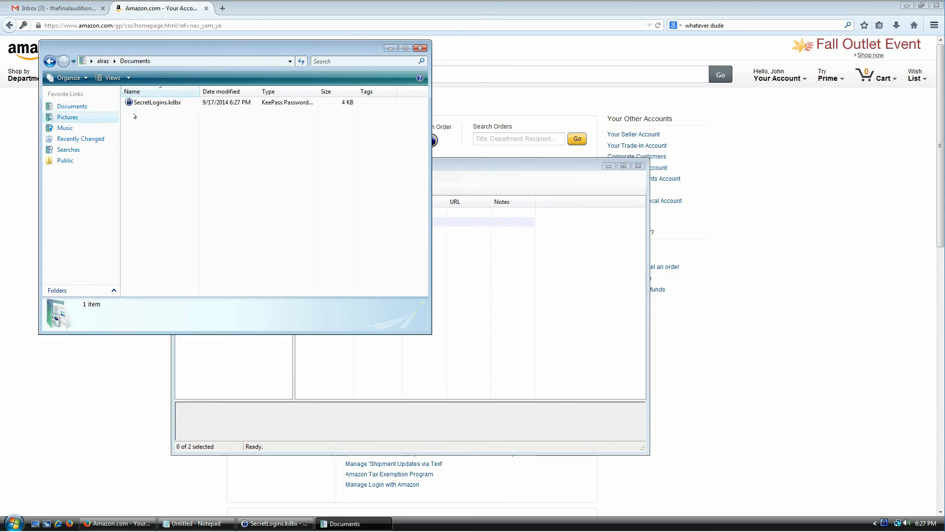
left_click(167, 103)
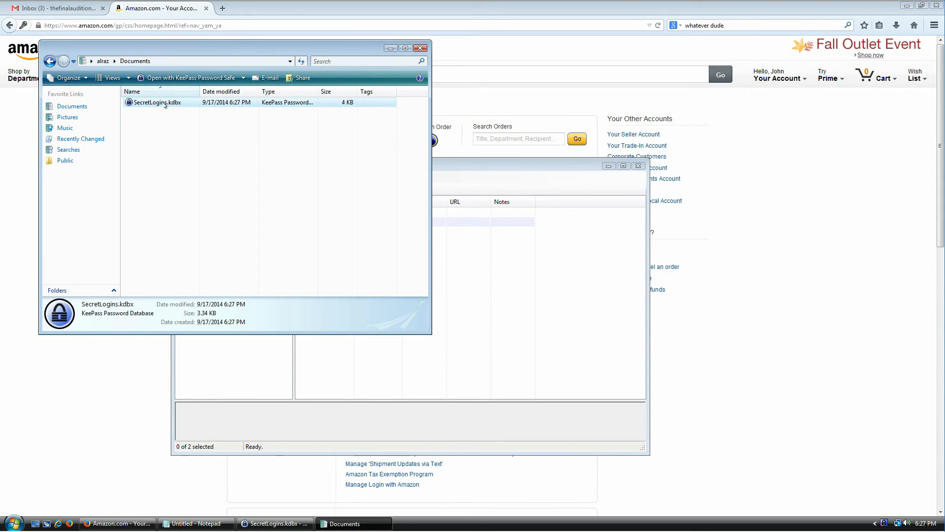
Arrange the Explorer and Notepad windows so the file list stays visible
left_click_drag(191, 46, 446, 124)
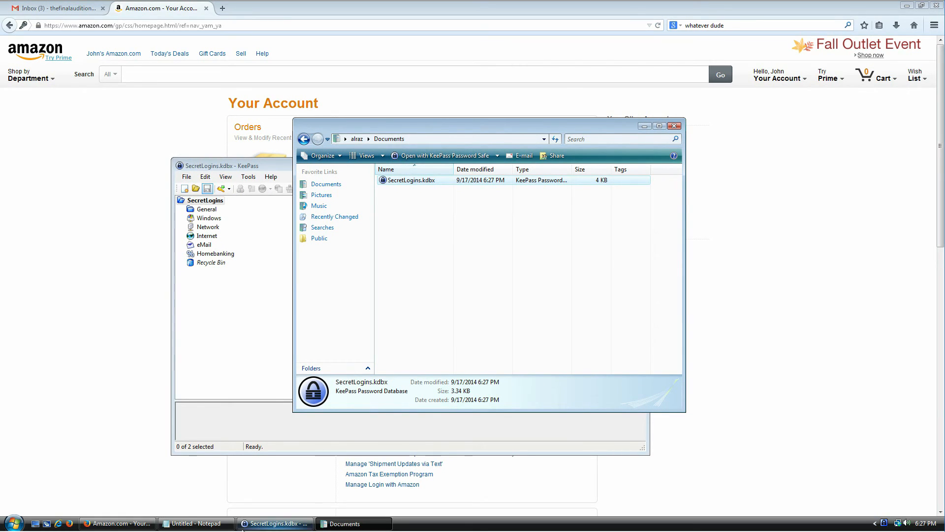
left_click(196, 524)
left_click_drag(467, 134, 466, 199)
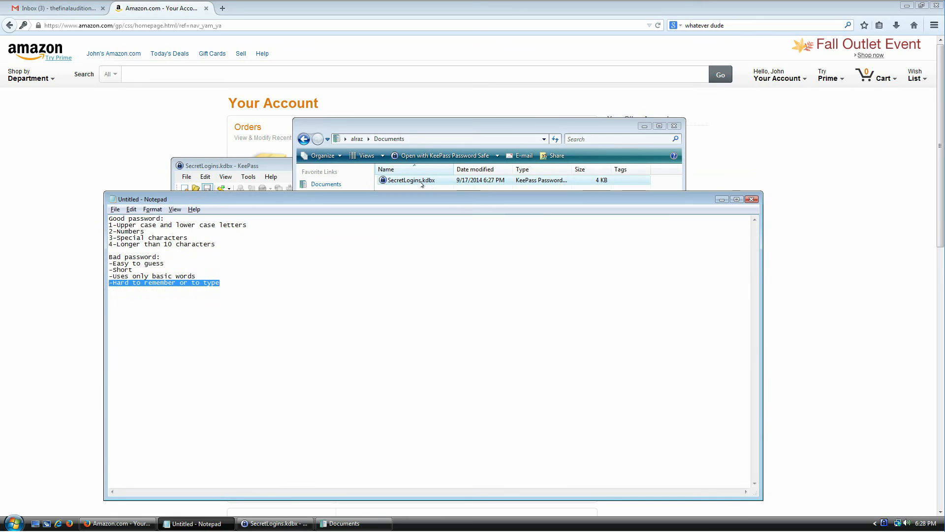
Discard the Notepad notes unsaved, view SecretLogins.kdbx as garbled binary, then close Notepad
key("alt+F4")
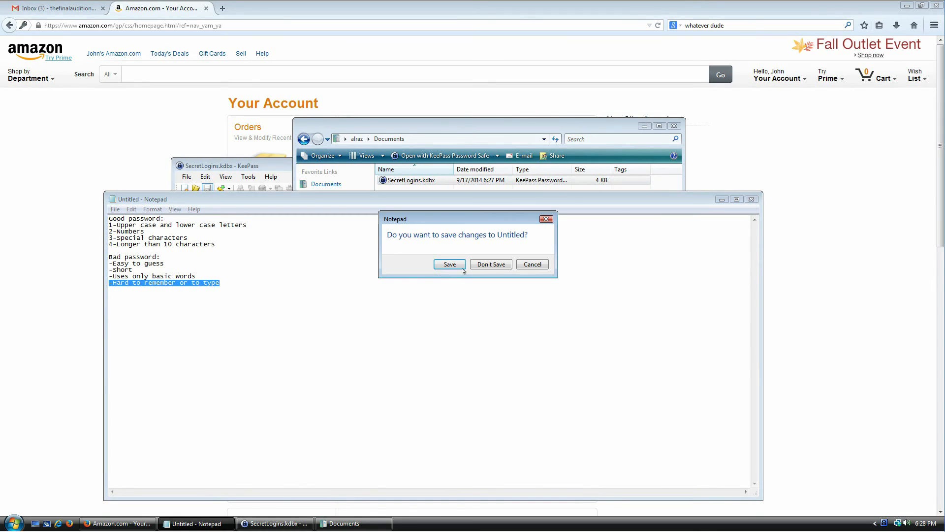
left_click(494, 265)
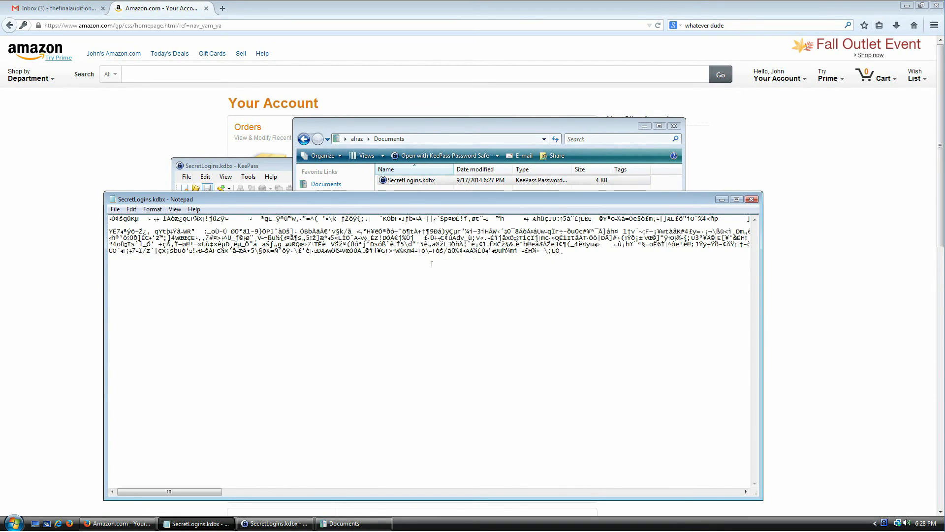
left_click_drag(176, 492, 556, 494)
left_click_drag(277, 497, 128, 495)
left_click(751, 199)
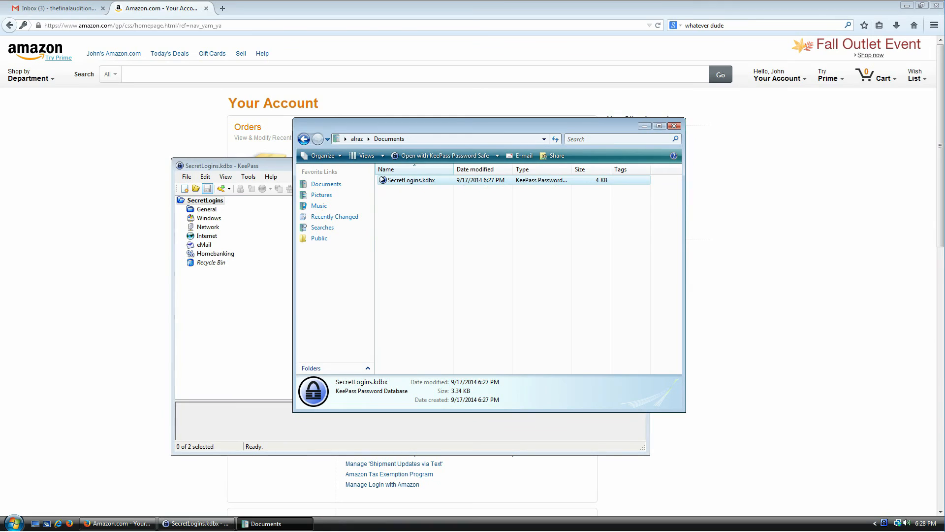
left_click_drag(421, 220, 400, 179)
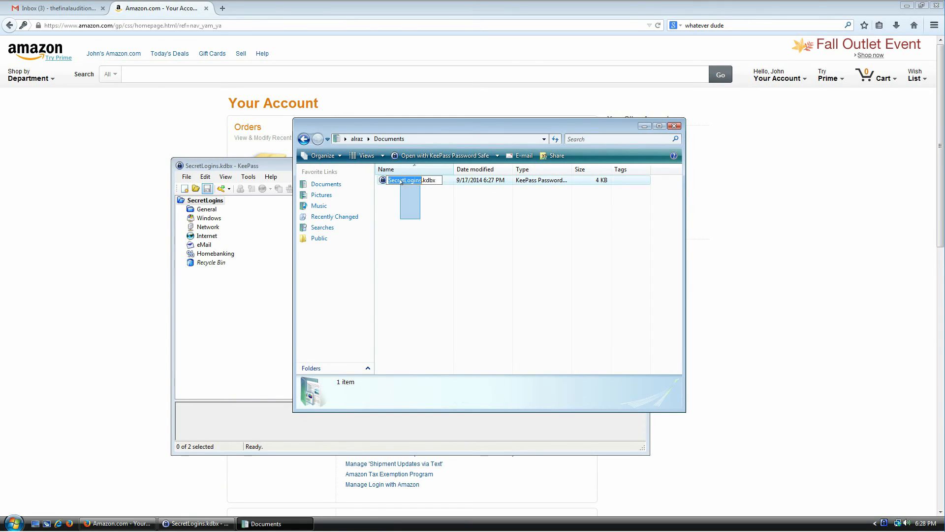
left_click(385, 179)
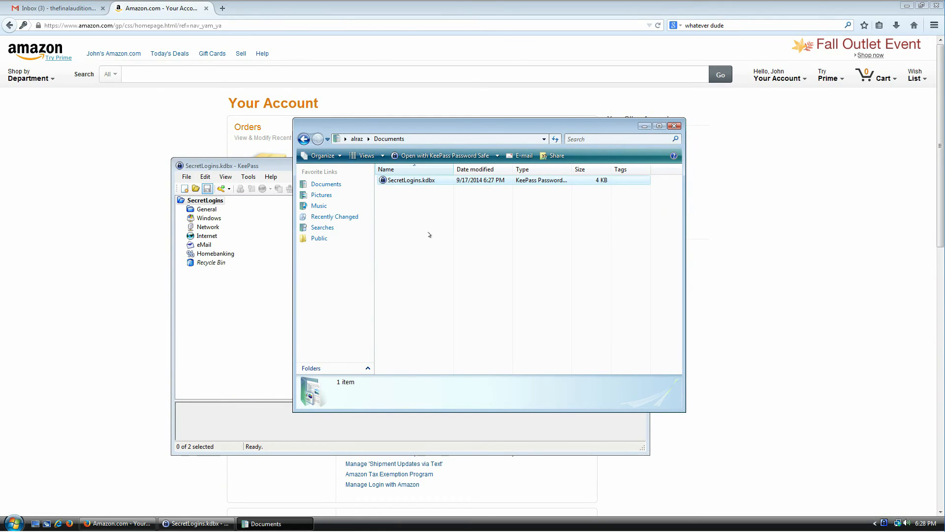
left_click(415, 185)
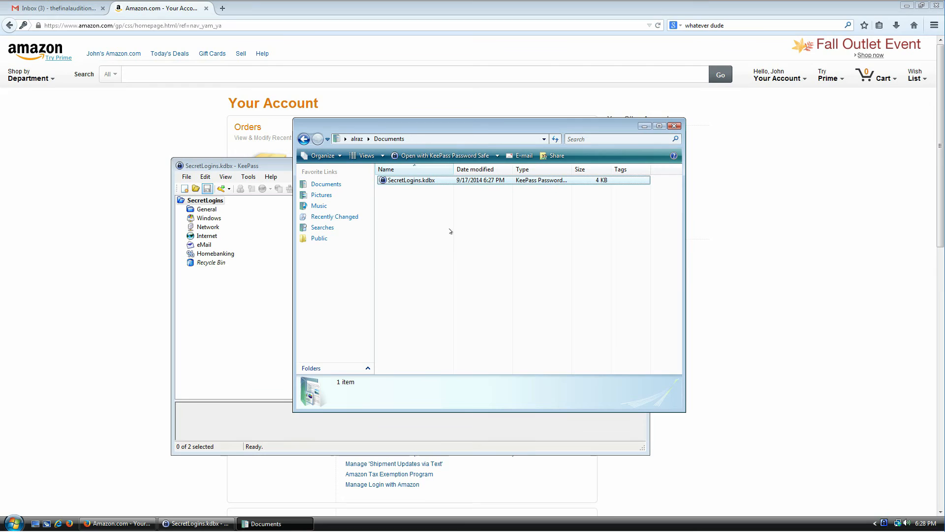
left_click(438, 251)
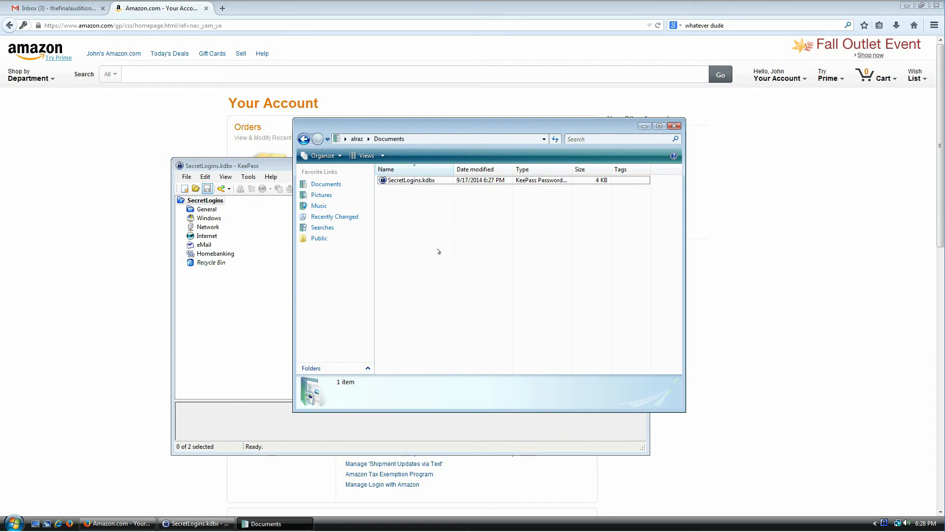
key("ctrl+a")
key("Delete")
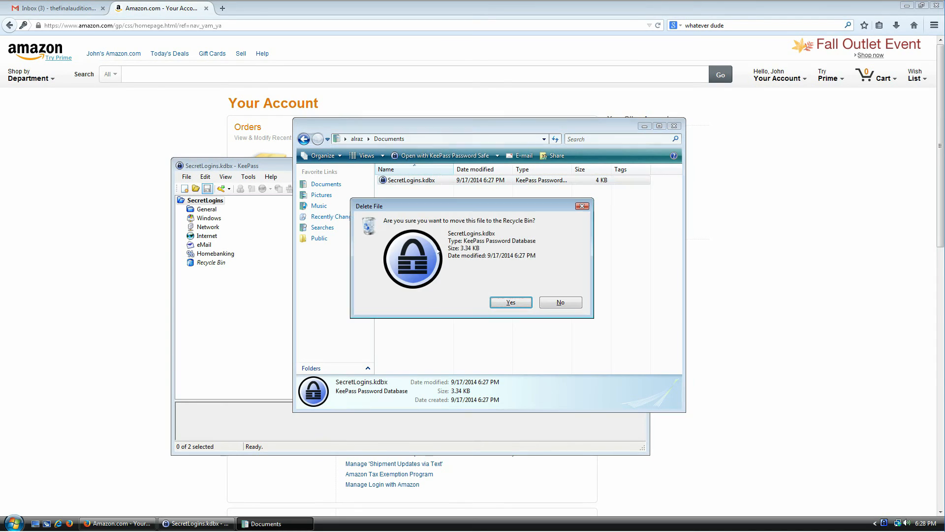
left_click(561, 302)
left_click(477, 271)
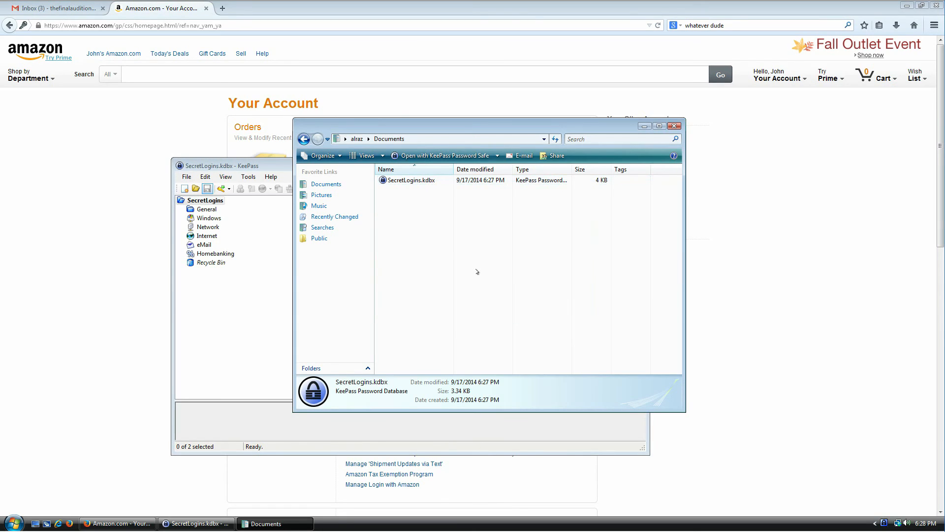
left_click(408, 181)
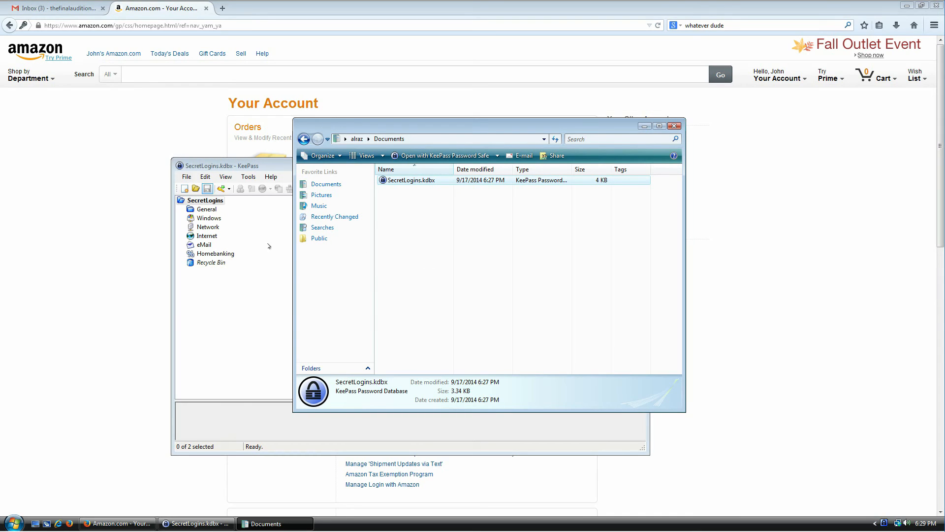
Open Change Master Key from KeePass's File menu and enable the key file option
left_click(188, 177)
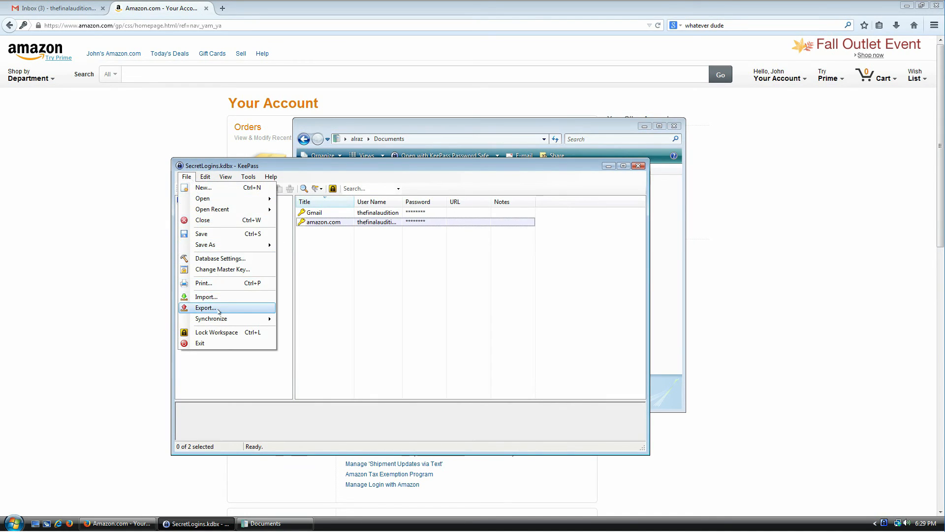
left_click(218, 270)
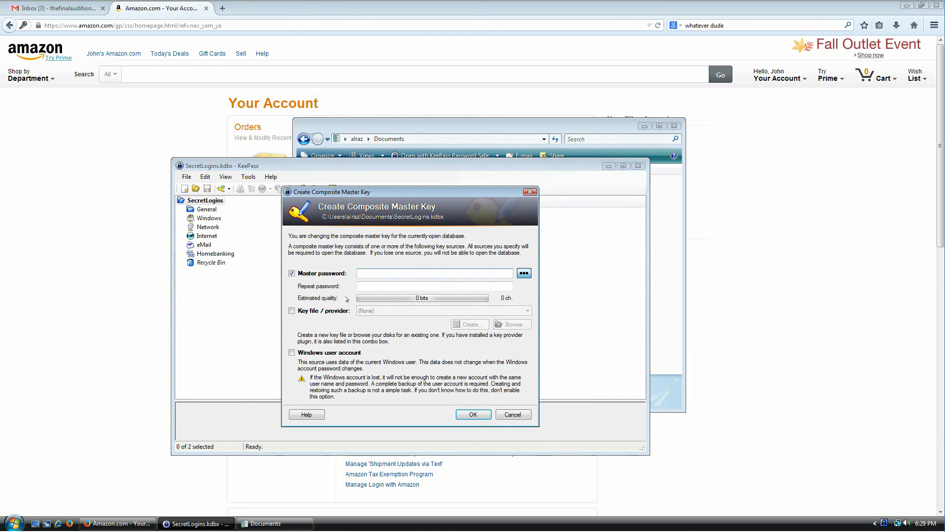
left_click(323, 312)
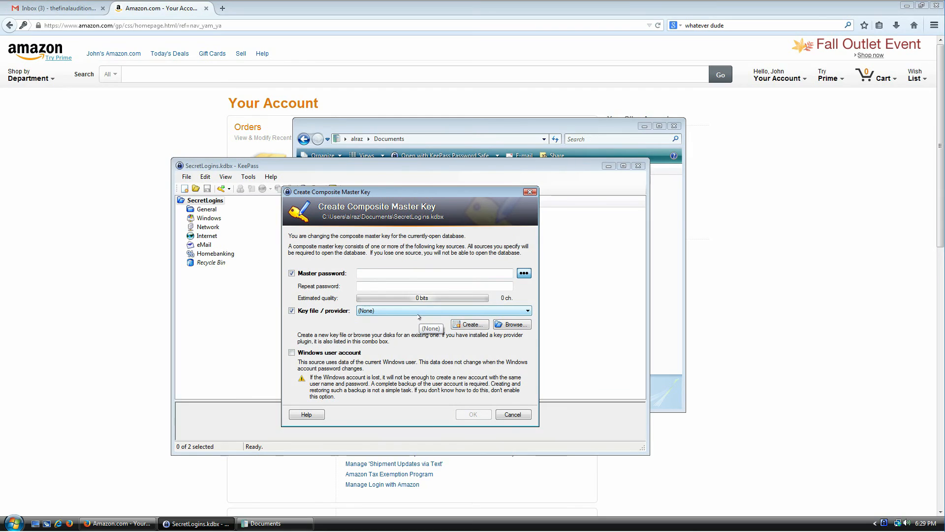
Enter a 35-character master password twice and browse for an existing key file
left_click(448, 272)
type("***********")
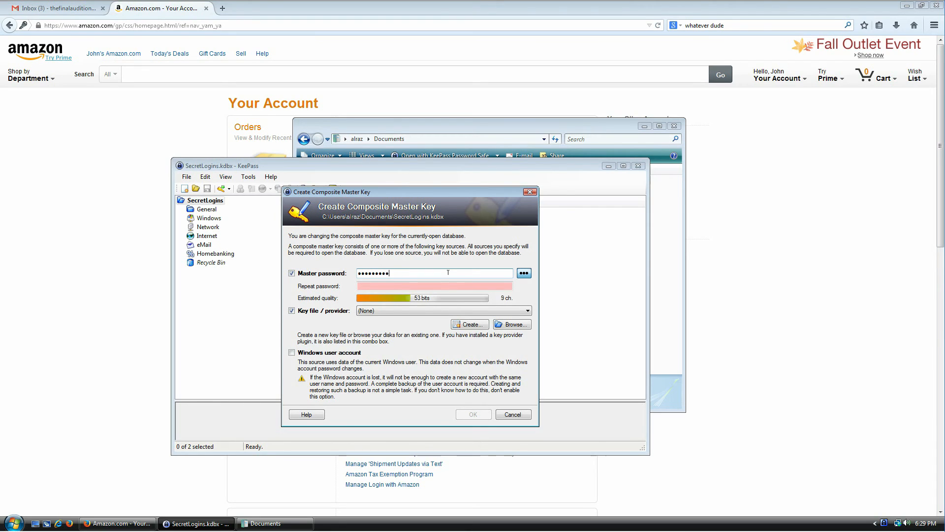
type("***********************")
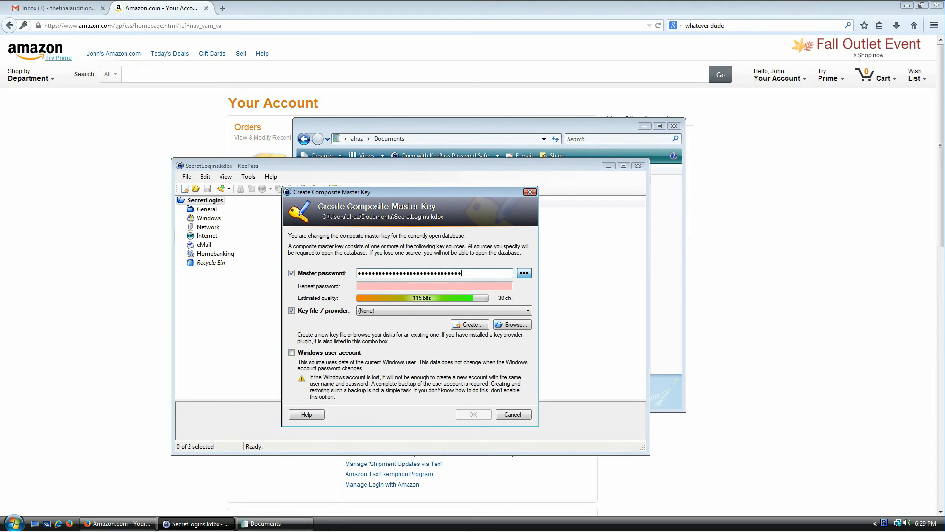
key("Tab")
type("************************")
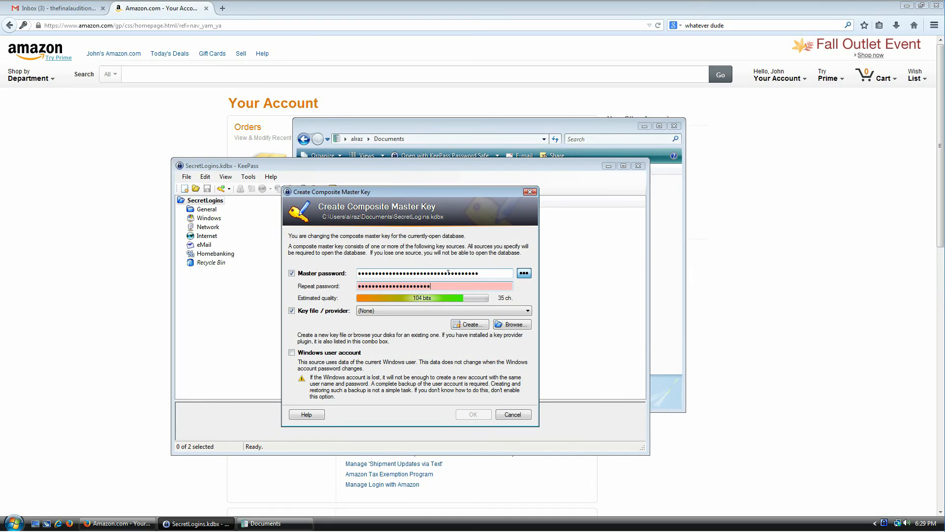
type("***********")
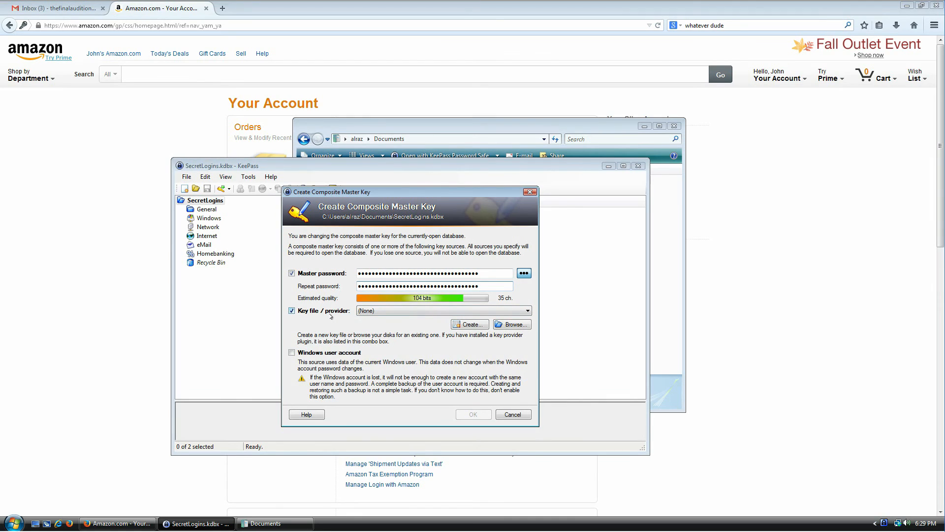
left_click(409, 313)
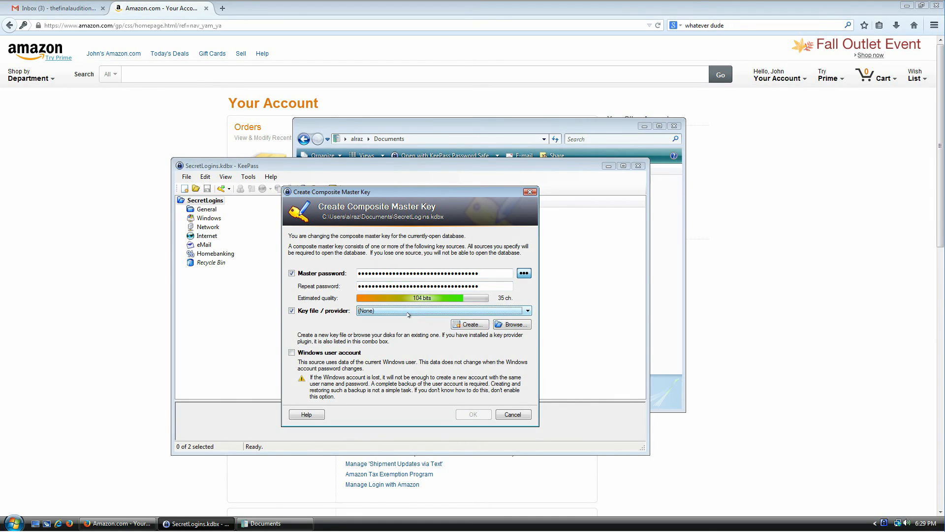
left_click(523, 327)
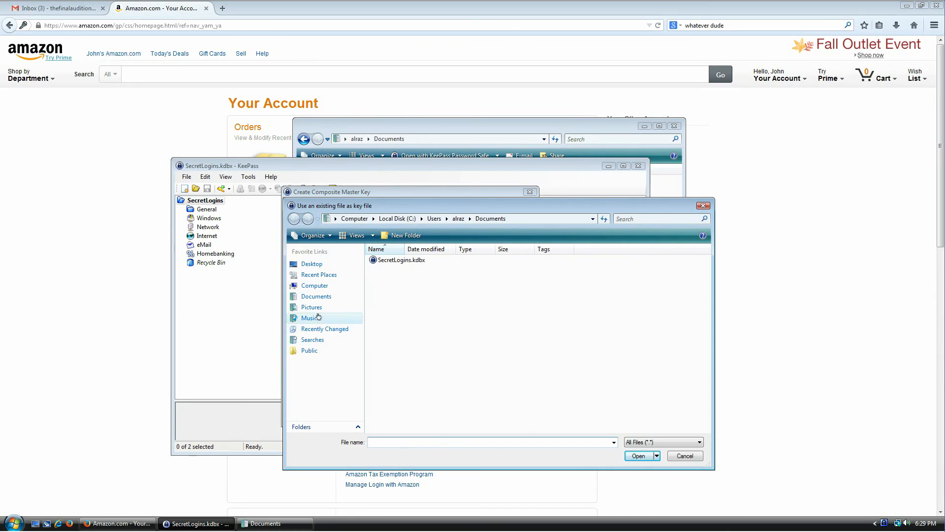
Choose Love Comes.wma from Music > Sample Music as the key file
left_click(317, 316)
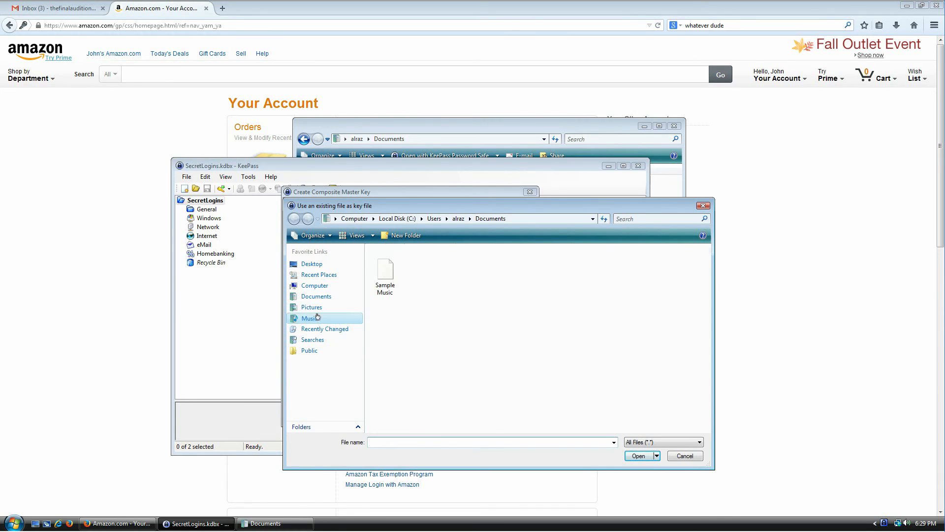
double_click(383, 285)
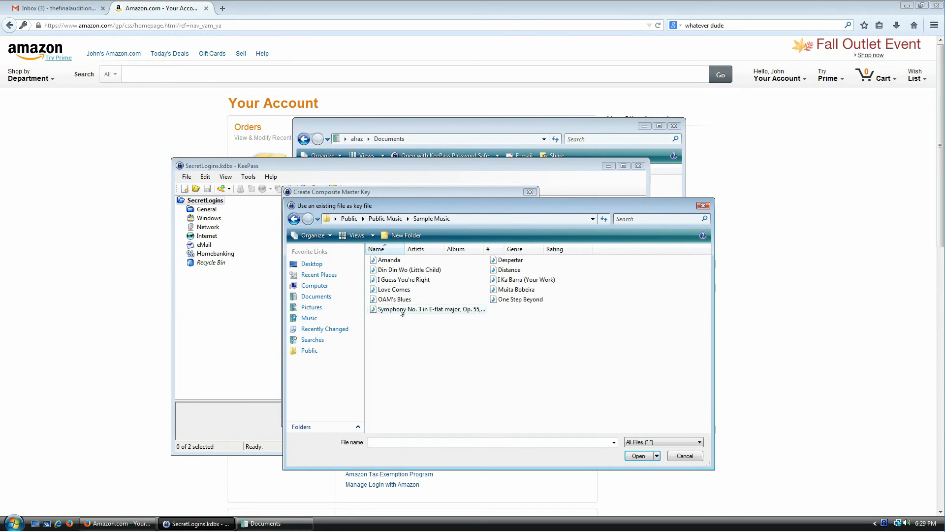
left_click(406, 292)
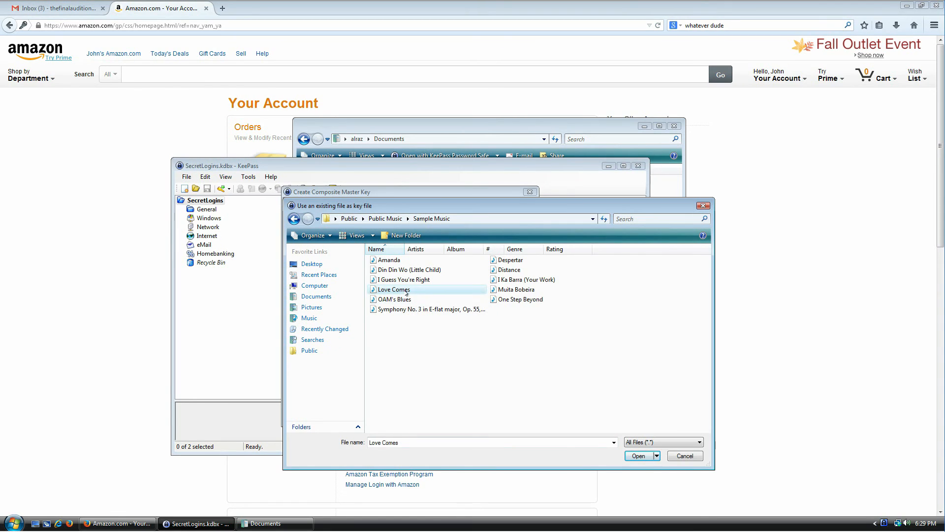
double_click(406, 292)
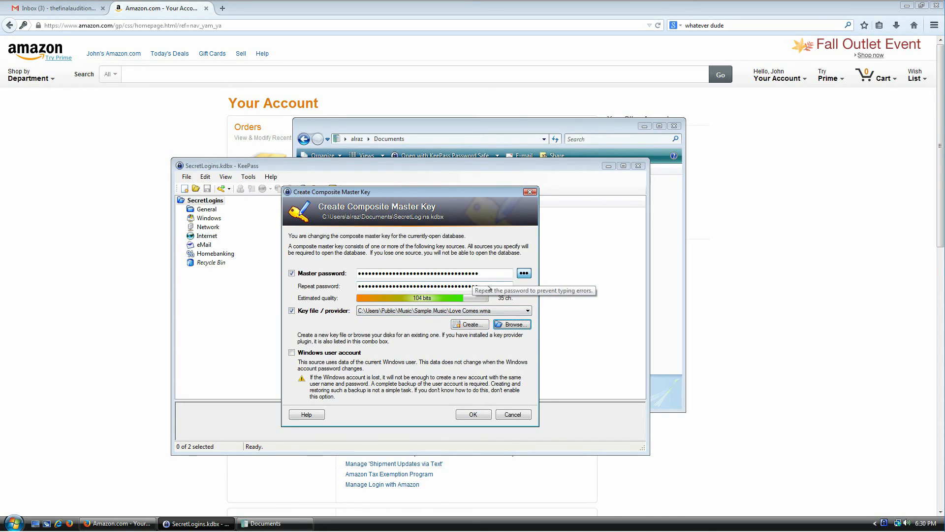
Inspect the entered master password fields, briefly switching to the Documents window
left_click(497, 273)
left_click_drag(497, 272, 337, 270)
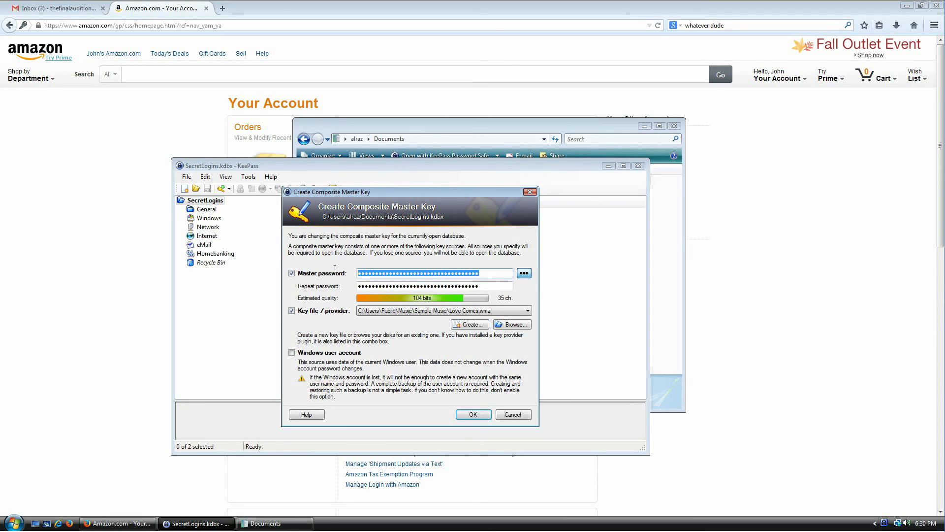
left_click(491, 285)
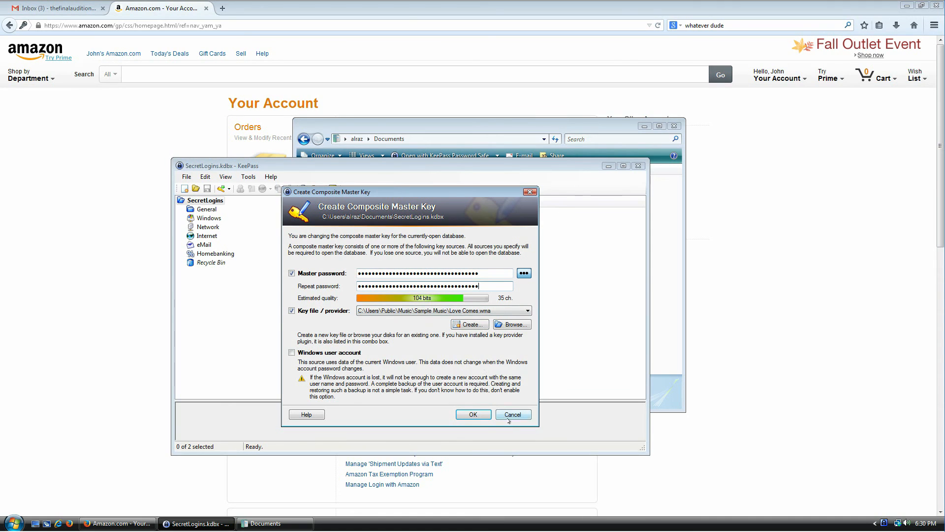
left_click(683, 320)
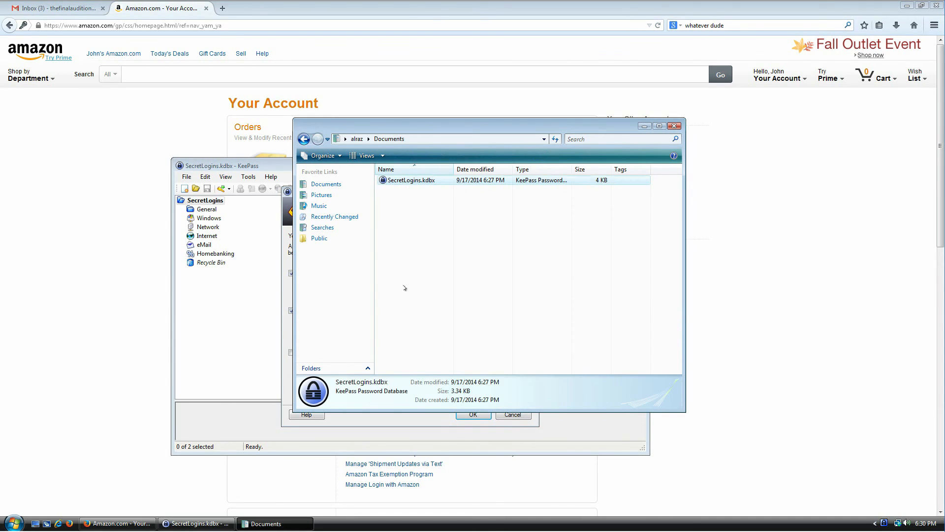
left_click(437, 424)
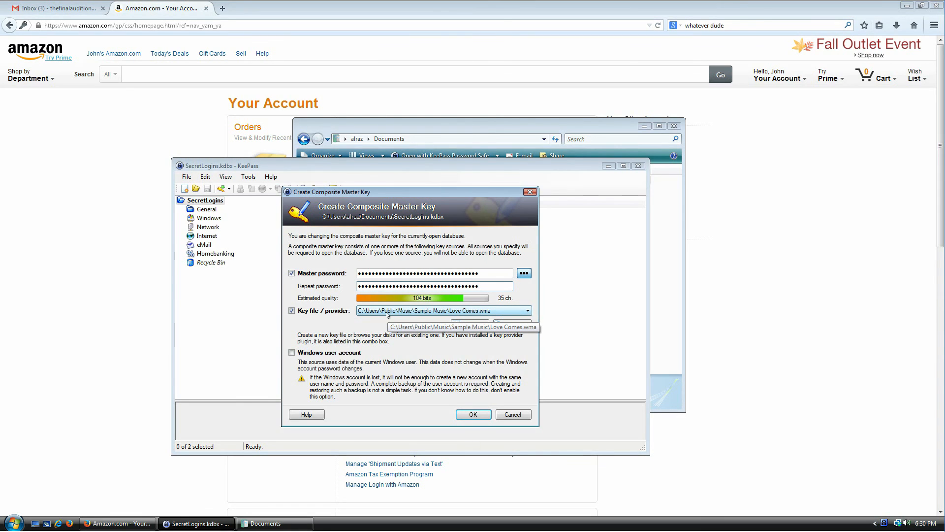
Keep Love Comes.wma in the Key file list, then cancel the master key change
left_click(441, 311)
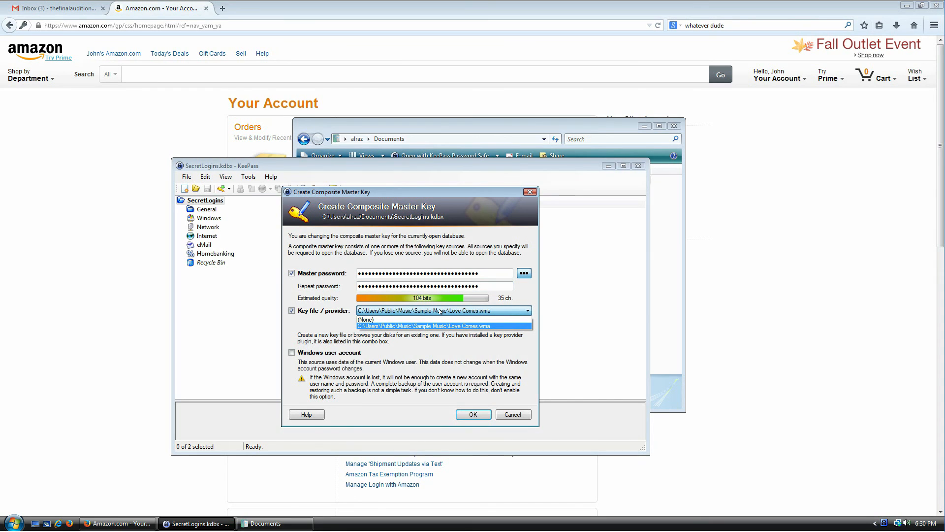
left_click(441, 311)
left_click(673, 244)
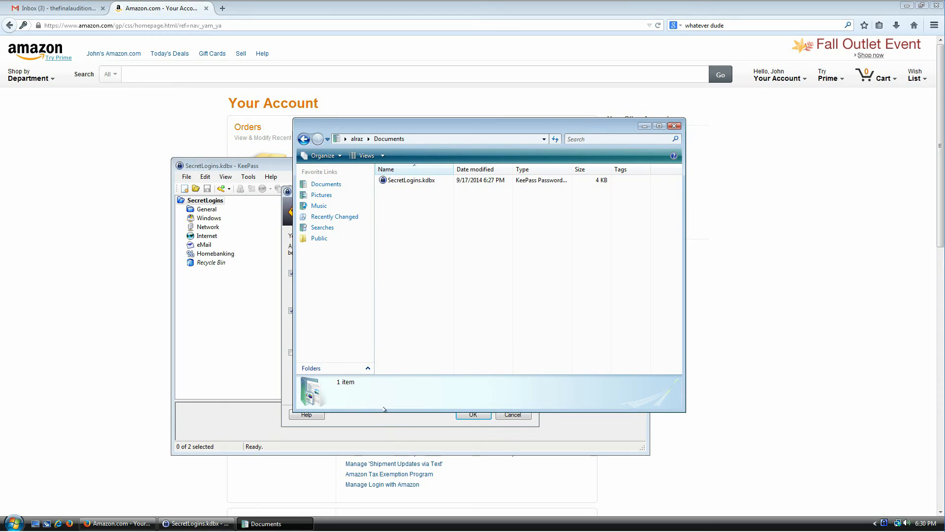
left_click(384, 423)
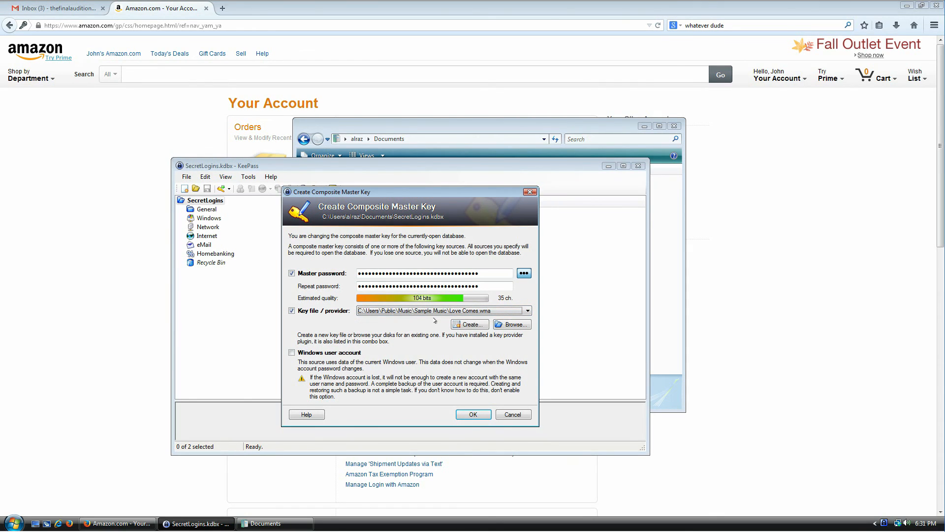
left_click(672, 226)
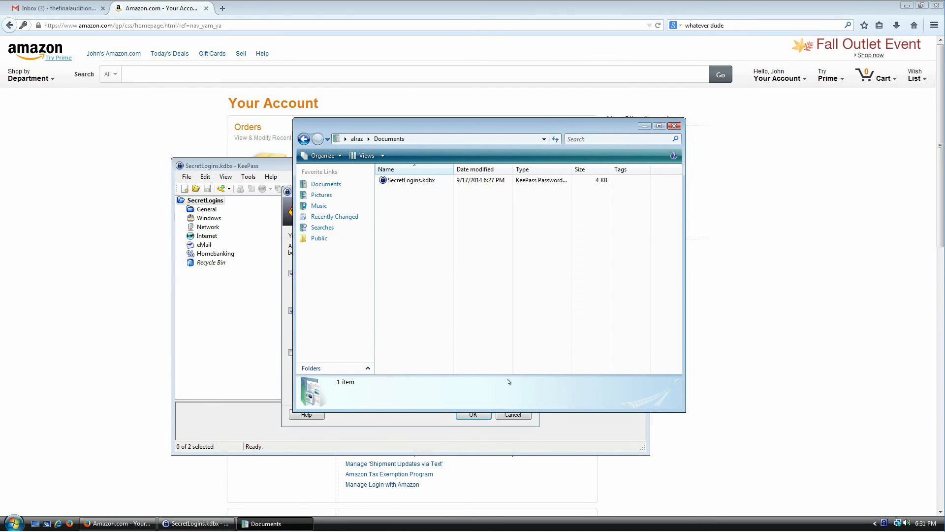
left_click(512, 416)
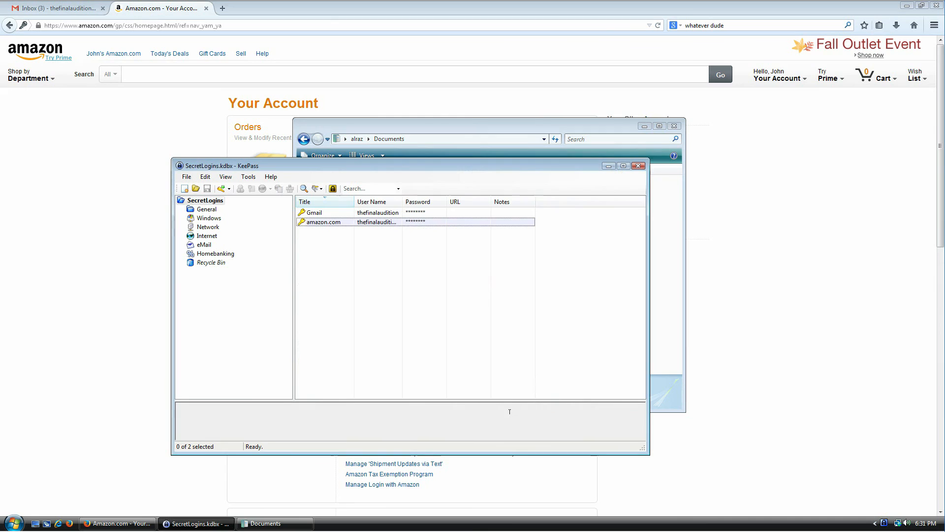
left_click(280, 523)
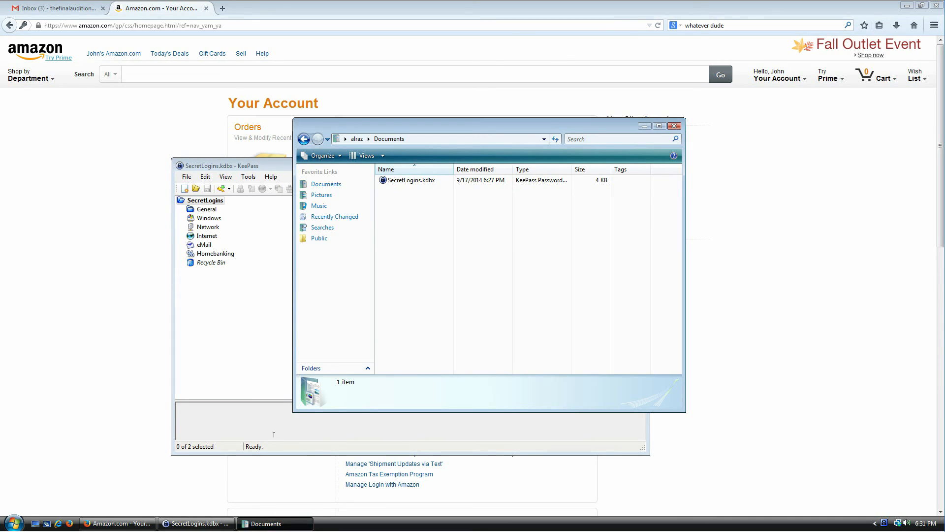
key("super")
type("notepad")
key("Return")
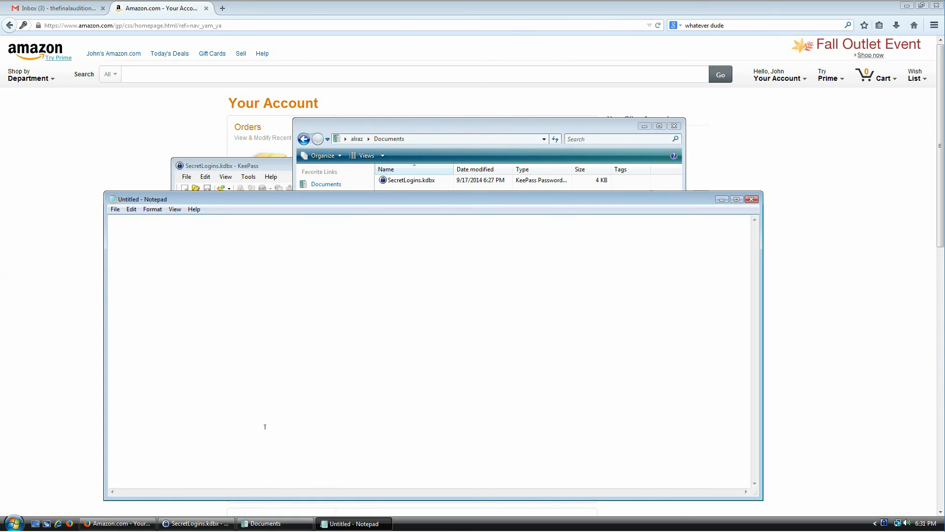
key("ctrl+s")
type("1.t")
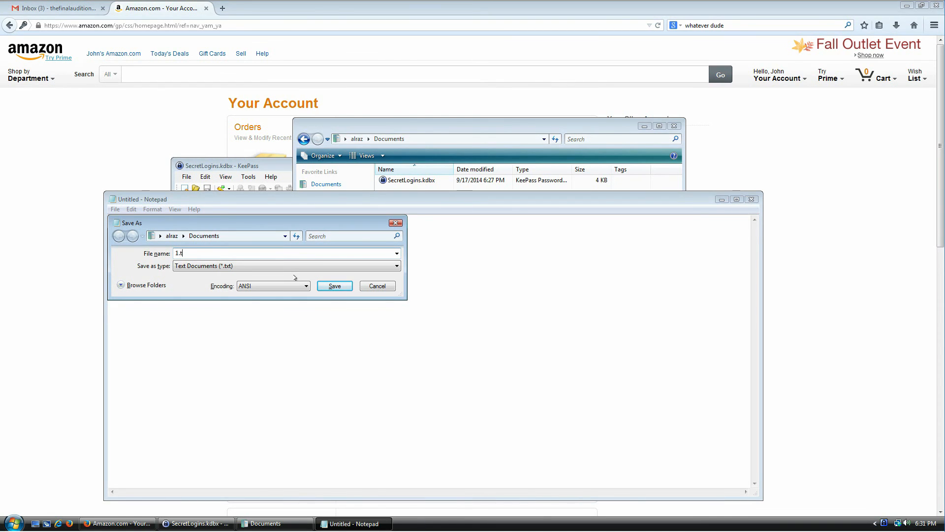
type("xt")
key("Return")
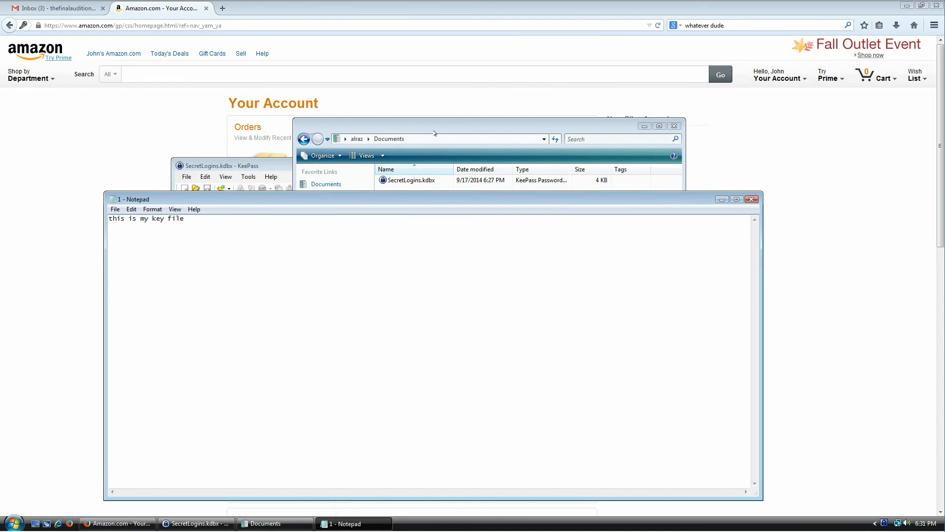
Reveal 1.txt in the Documents window and return to KeePass's File menu
left_click_drag(435, 130, 510, 74)
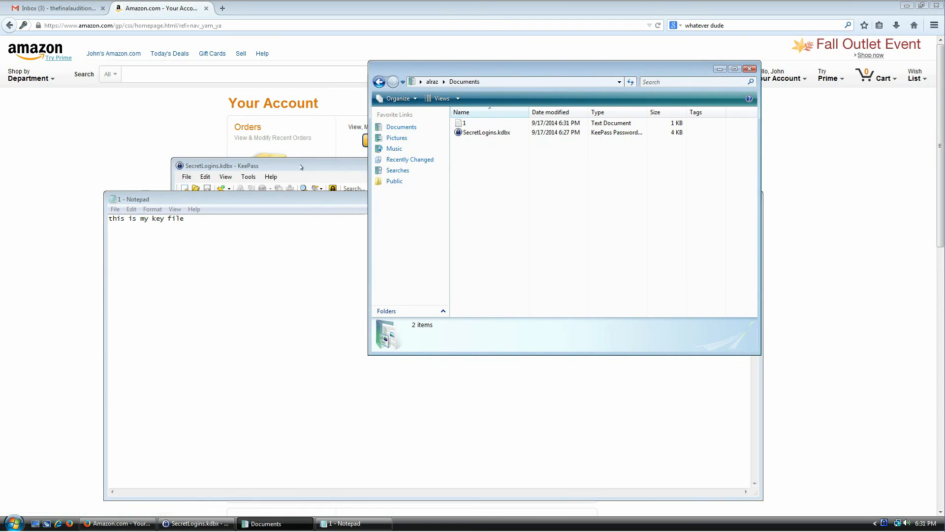
left_click(299, 161)
left_click(187, 176)
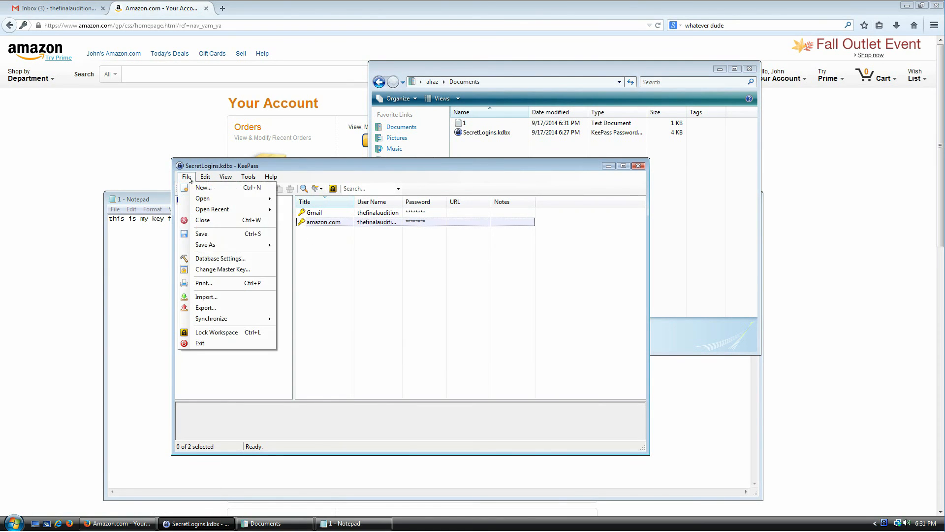
Start changing the master key and enter a new 6-character password twice
left_click(216, 269)
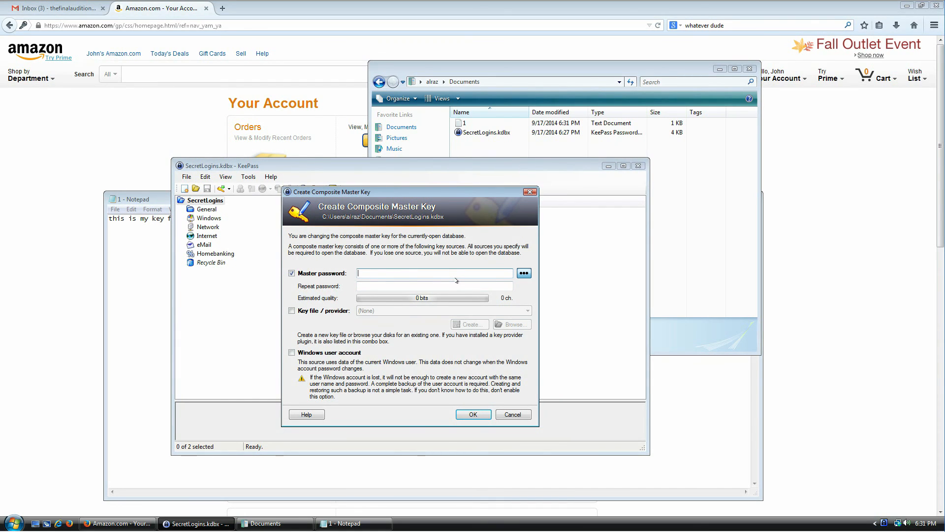
type("••")
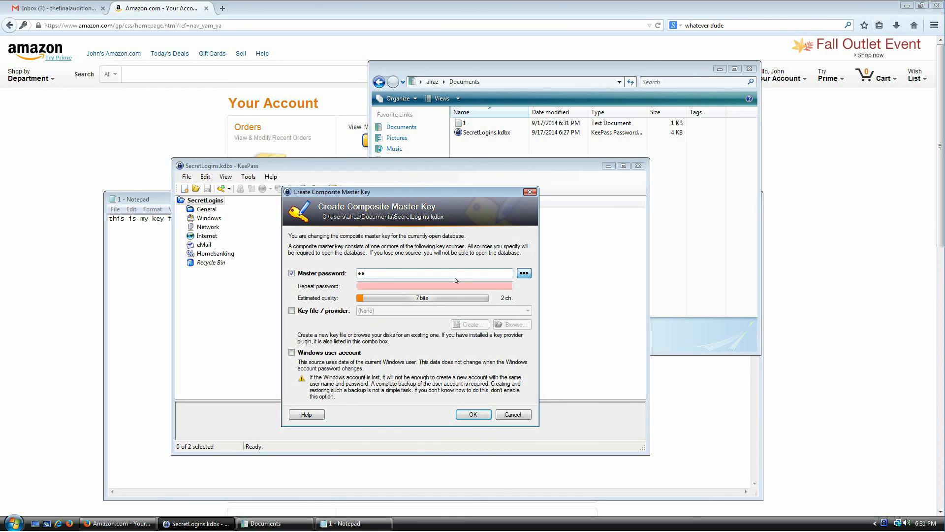
key("Tab")
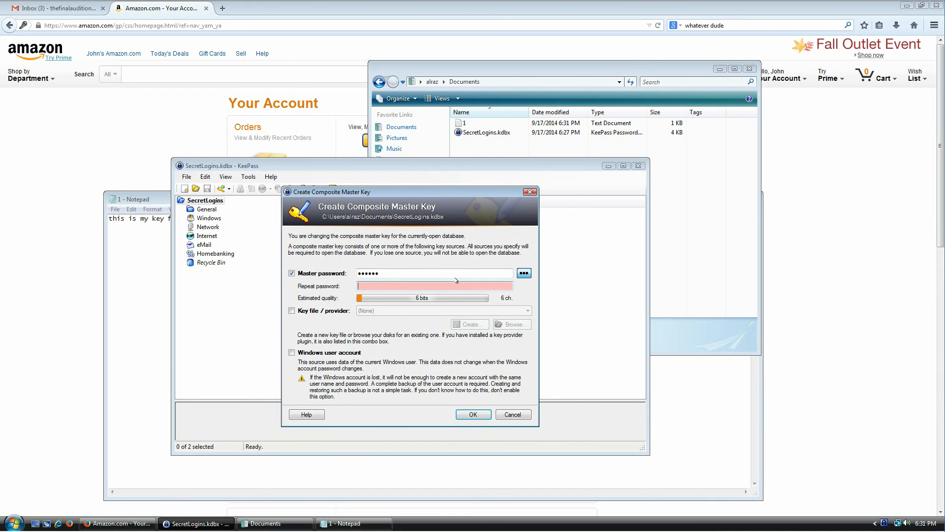
type("••••••")
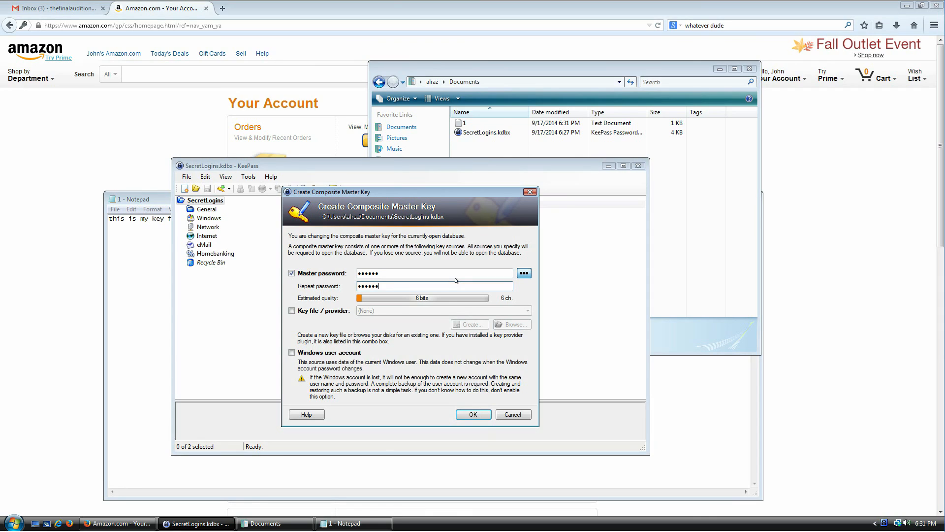
Add Documents\1.txt as the key file and confirm the new composite master key
left_click(312, 311)
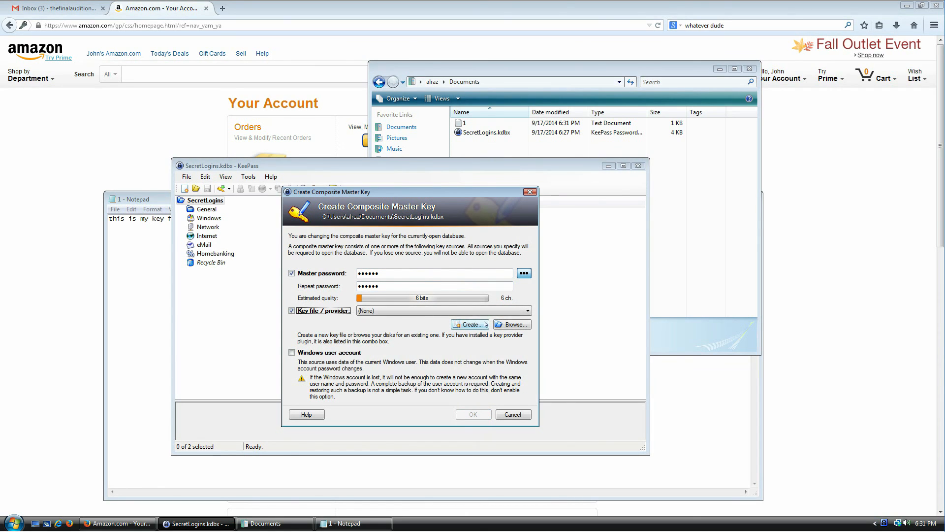
left_click(510, 325)
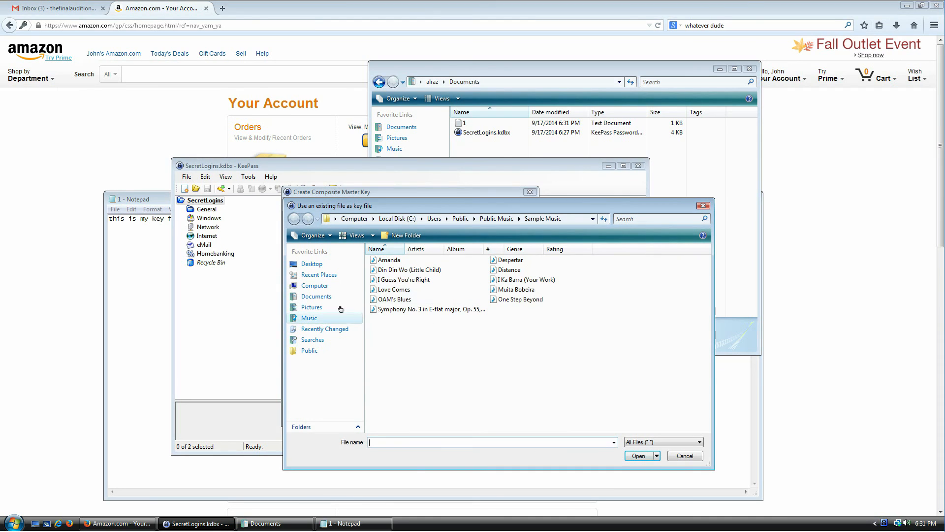
left_click(316, 297)
double_click(374, 261)
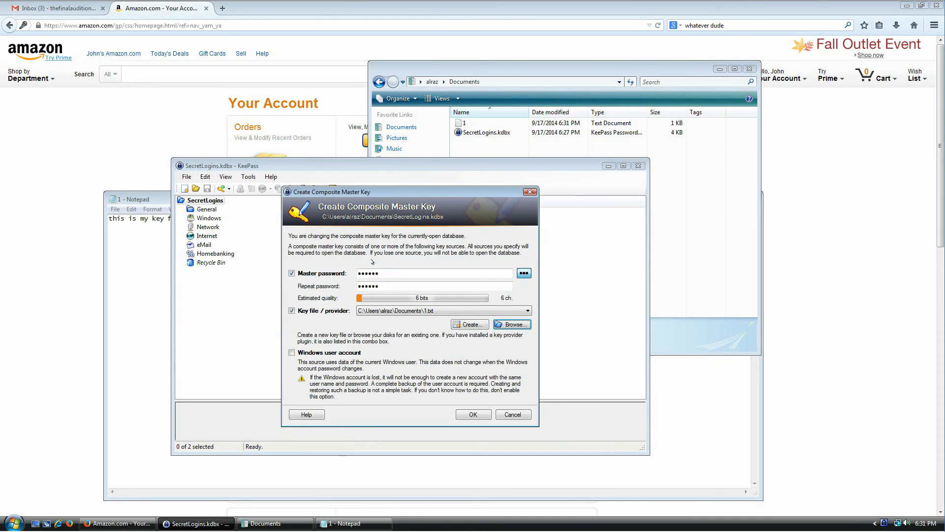
left_click(462, 414)
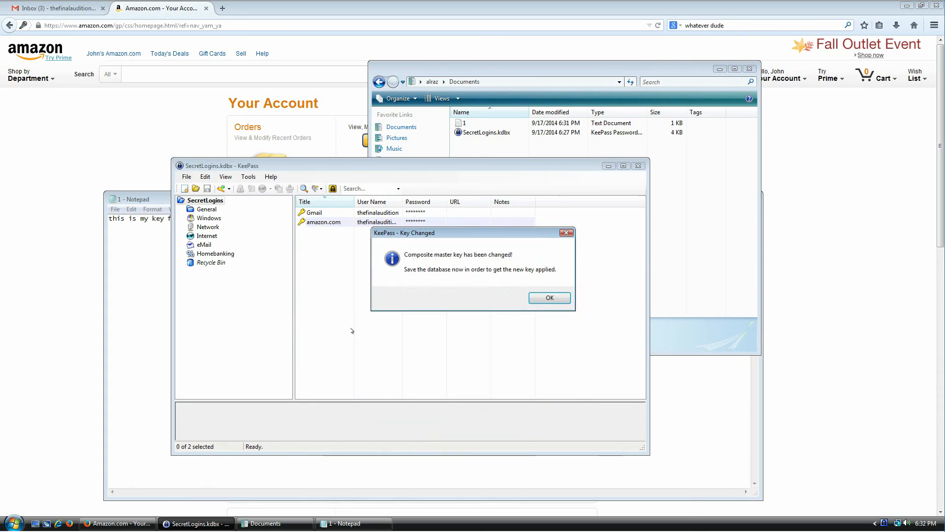
left_click(549, 297)
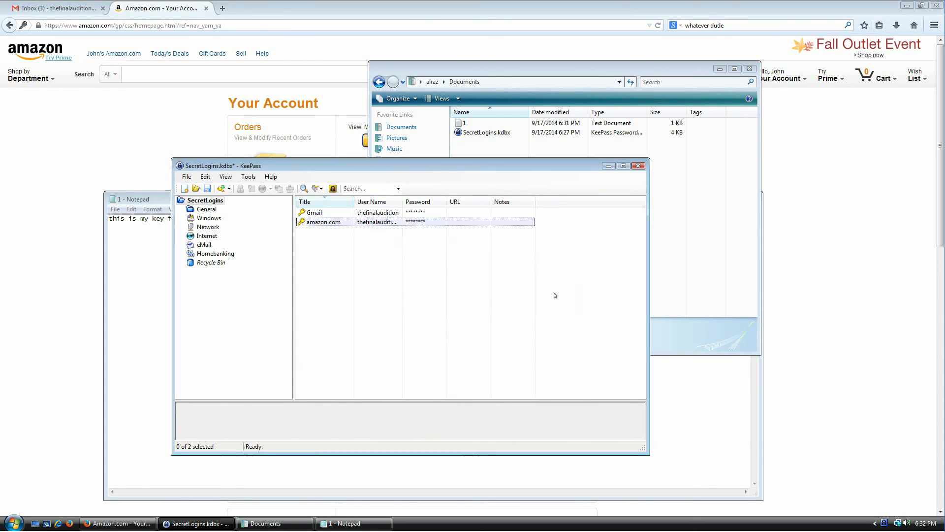
Save SecretLogins with its new master key and close the database
left_click(207, 188)
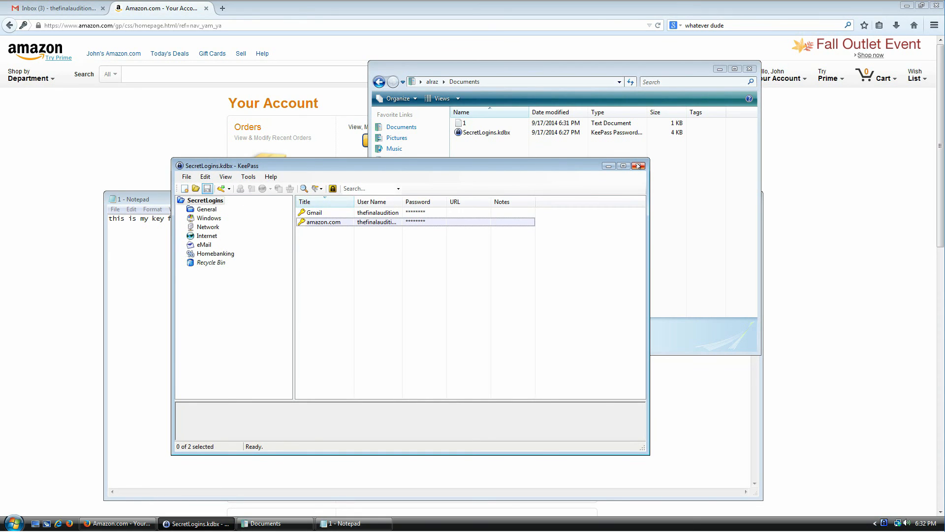
left_click(188, 177)
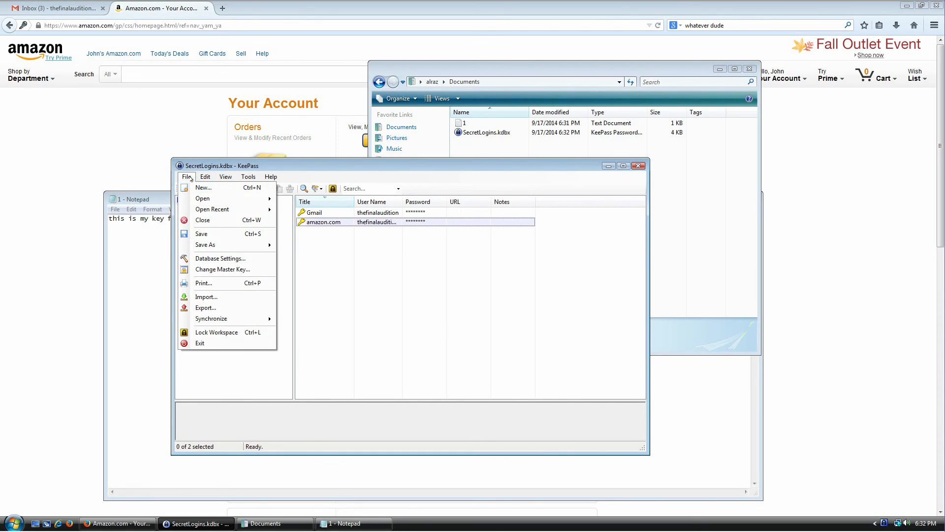
left_click(201, 220)
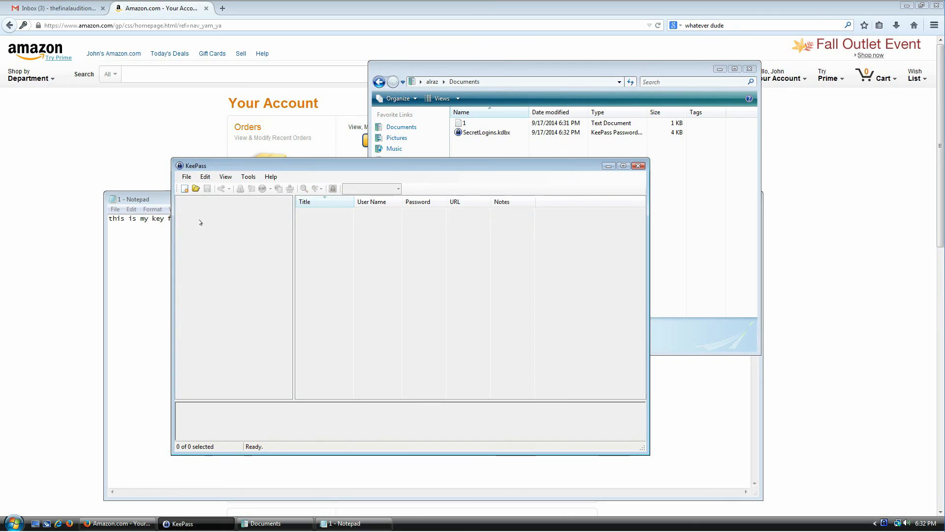
Reopen SecretLogins.kdbx using the master password plus the 1.txt key file
left_click(196, 188)
double_click(290, 235)
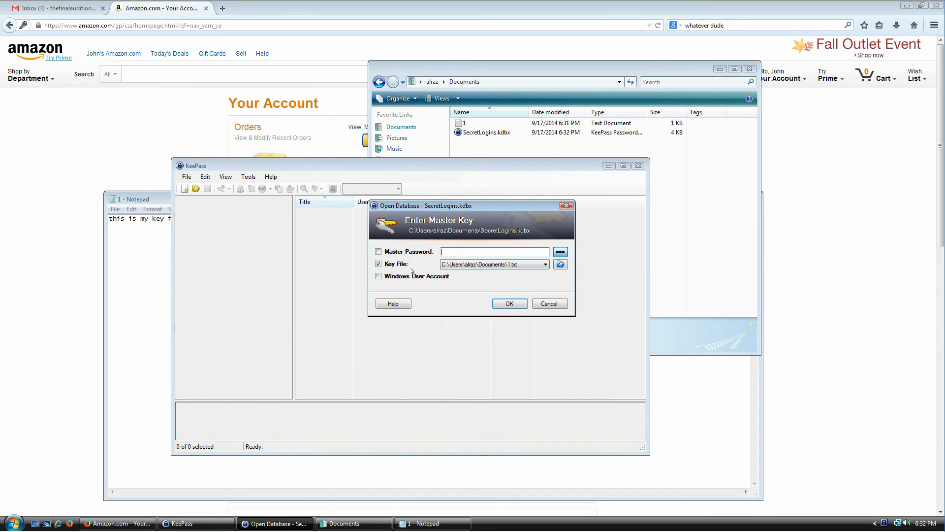
left_click(510, 264)
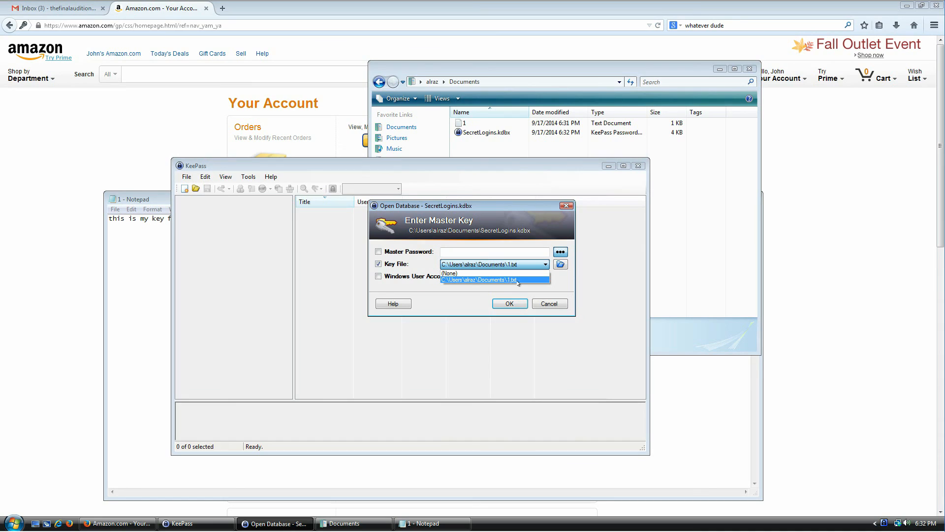
left_click(518, 280)
left_click(466, 252)
type("•••••")
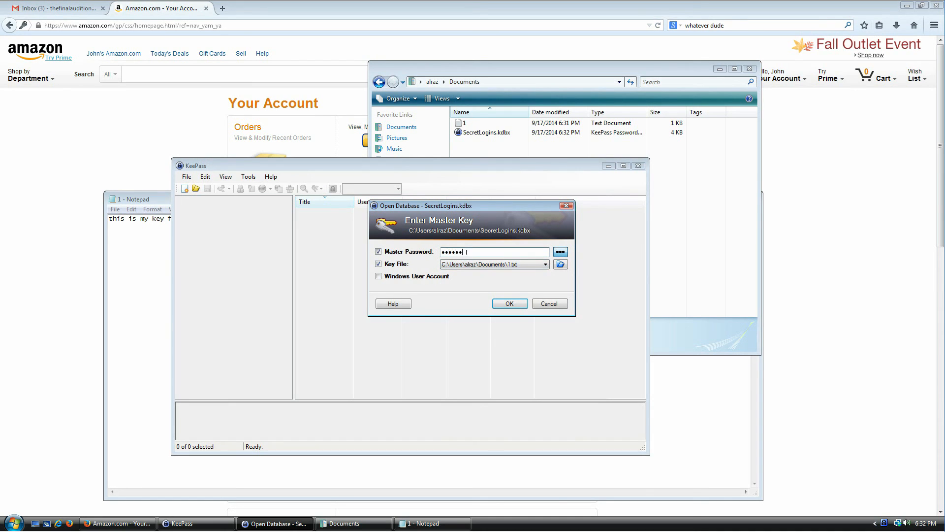
left_click(510, 304)
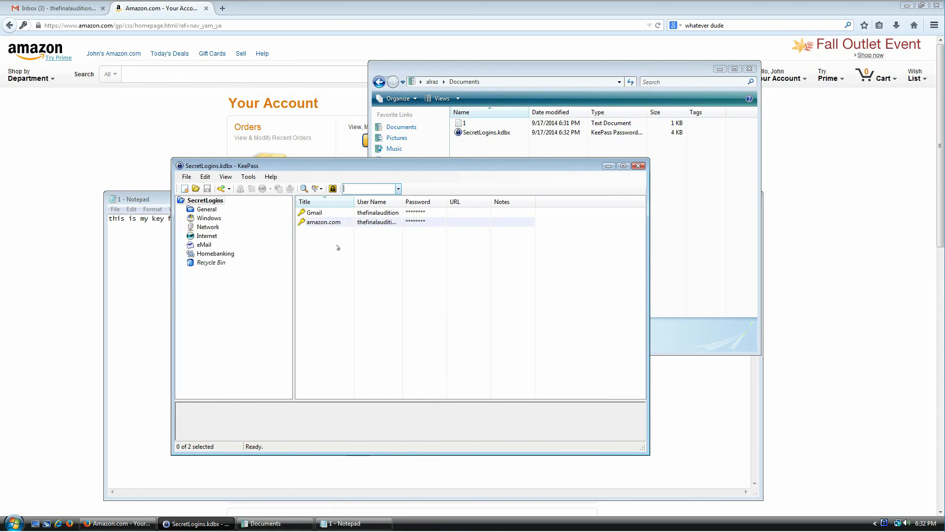
Close the SecretLogins database and reopen SecretLogins.kdbx from the file dialog
left_click(187, 176)
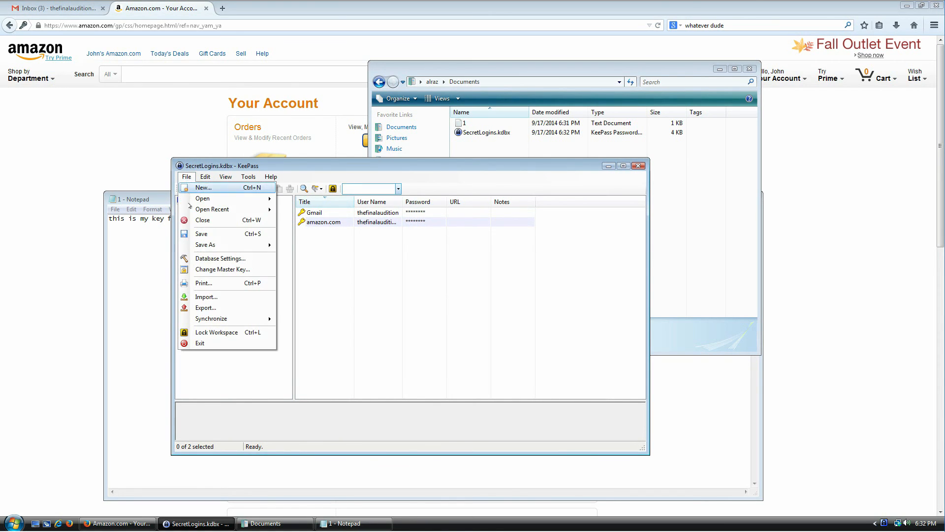
left_click(191, 220)
left_click(187, 176)
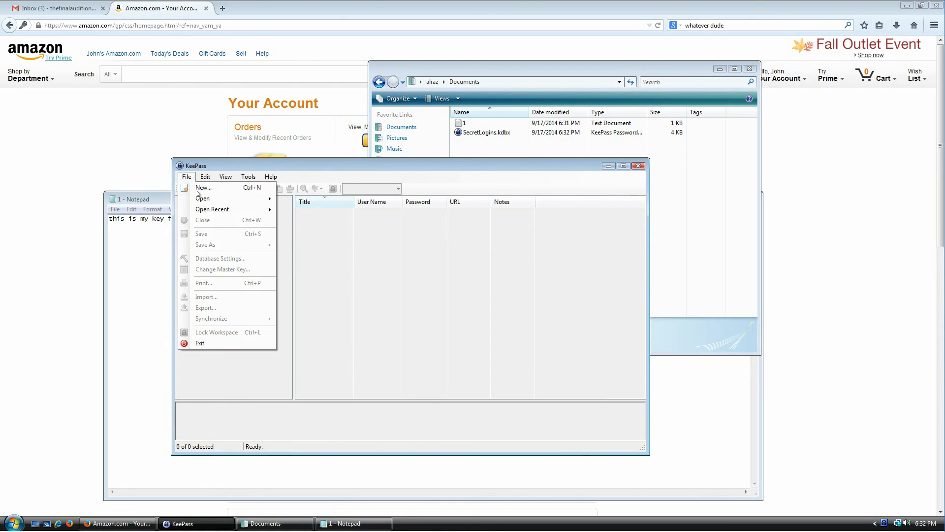
mouse_move(209, 199)
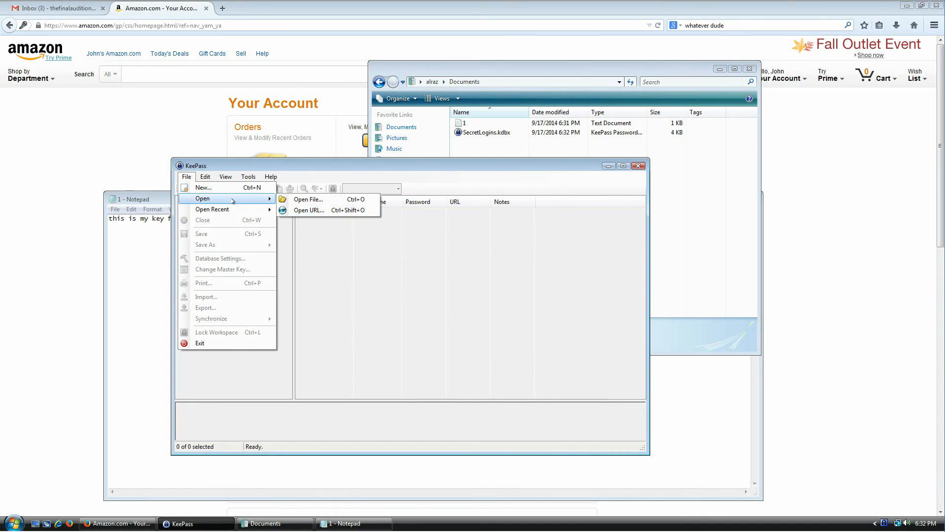
left_click(301, 199)
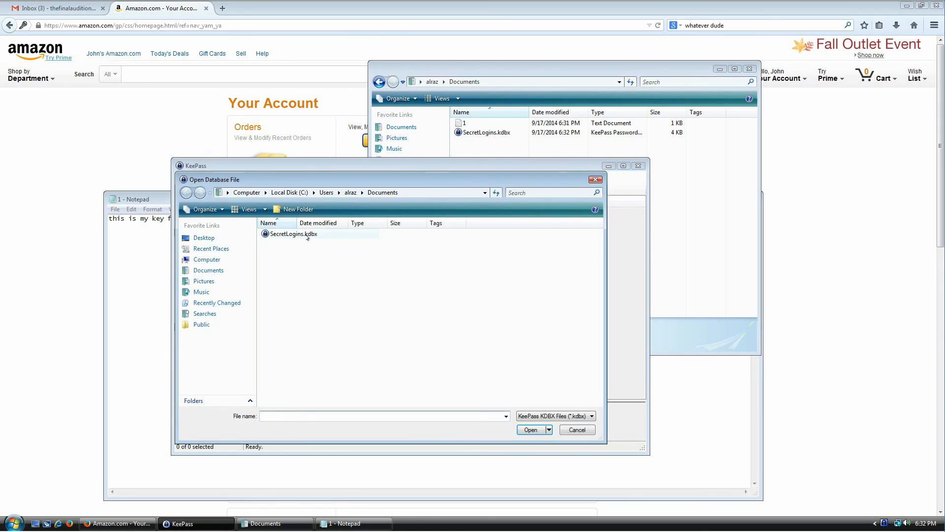
double_click(307, 234)
Try unlocking with the master password and a Sample Music file as key; dismiss the invalid-key error
left_click(558, 265)
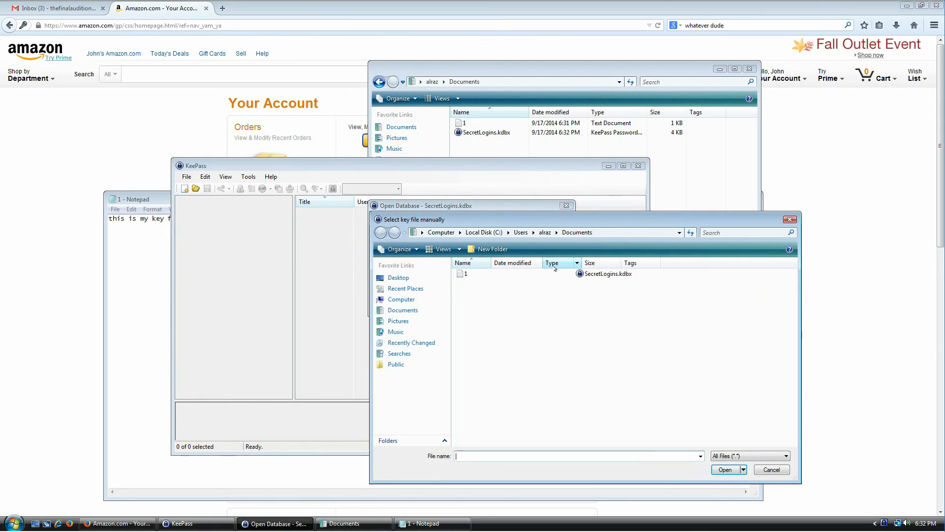
left_click(425, 335)
double_click(481, 306)
double_click(489, 302)
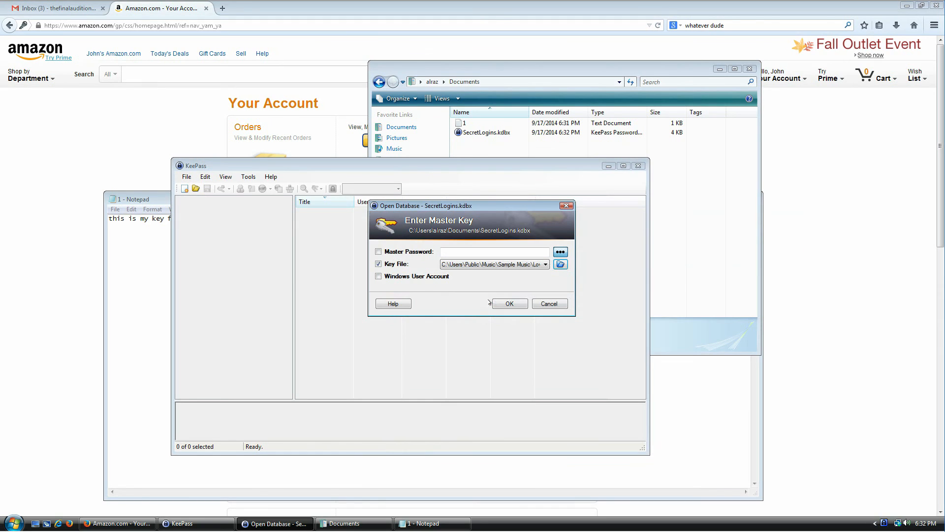
left_click(478, 248)
type("•")
left_click(509, 303)
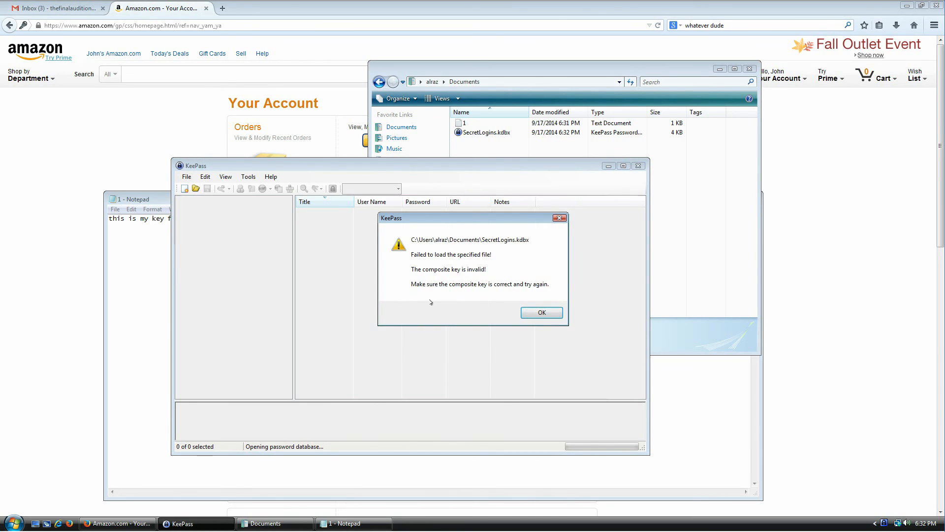
left_click(534, 314)
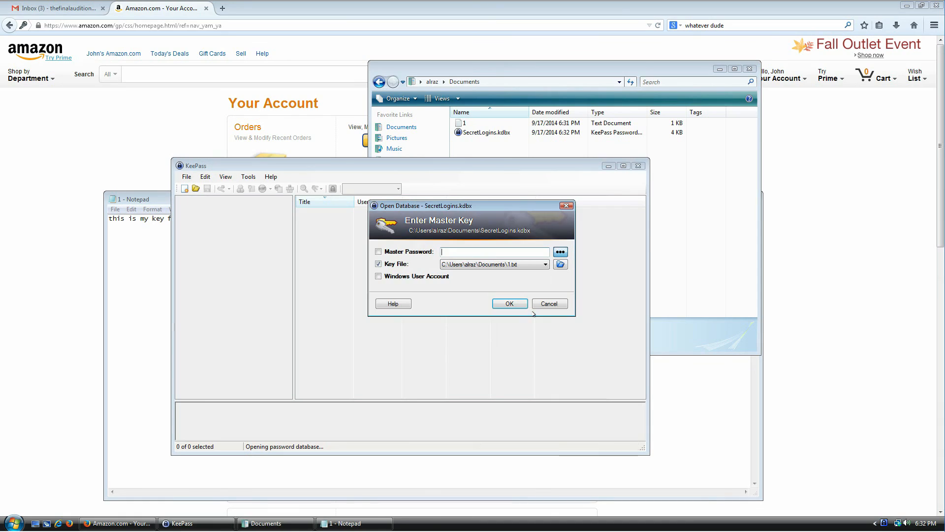
left_click(545, 265)
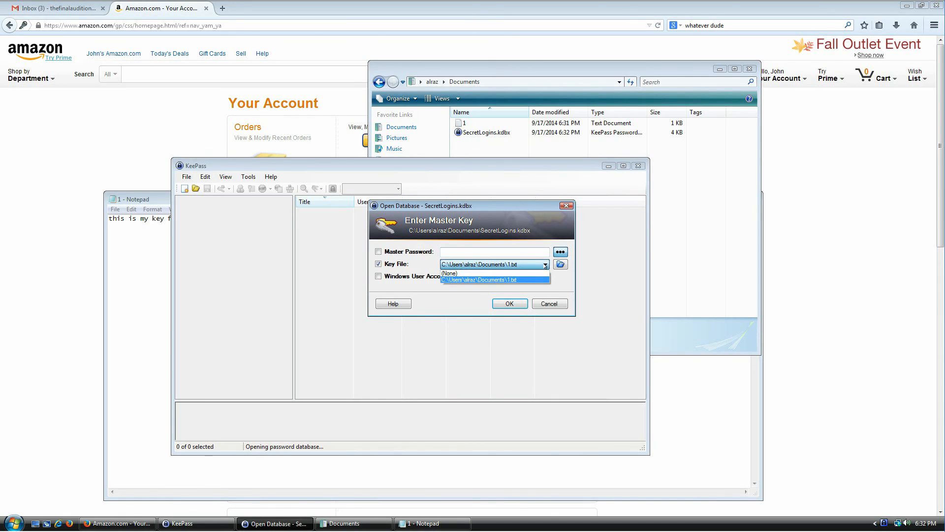
left_click(520, 280)
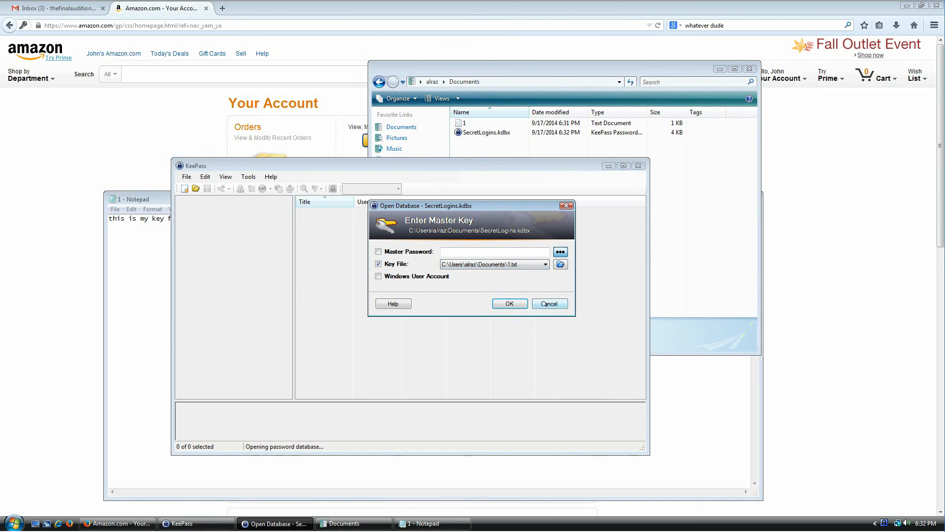
left_click(152, 257)
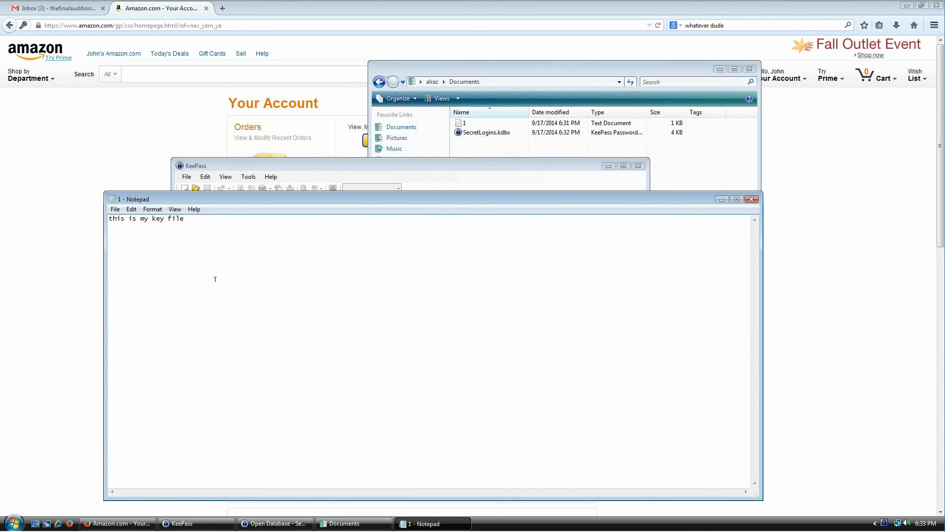
key("BackSpace")
type("I")
left_click(115, 209)
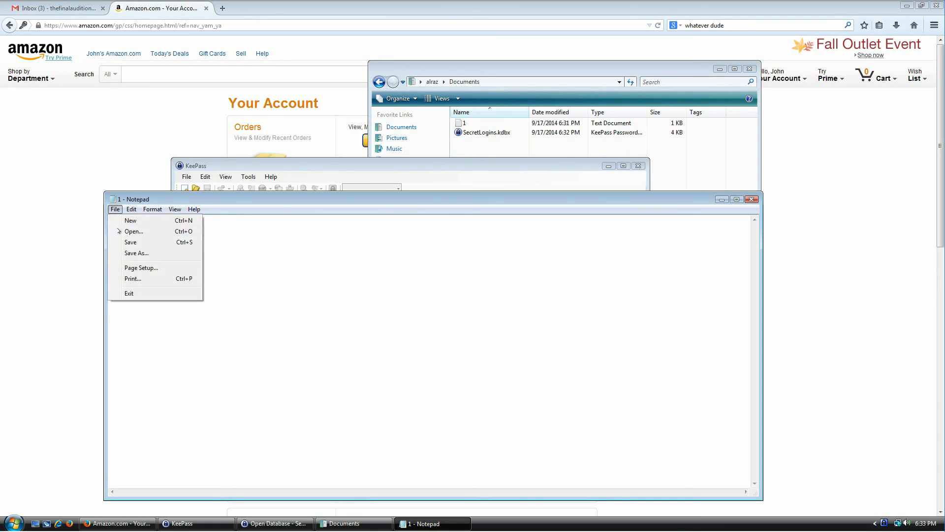
left_click(130, 244)
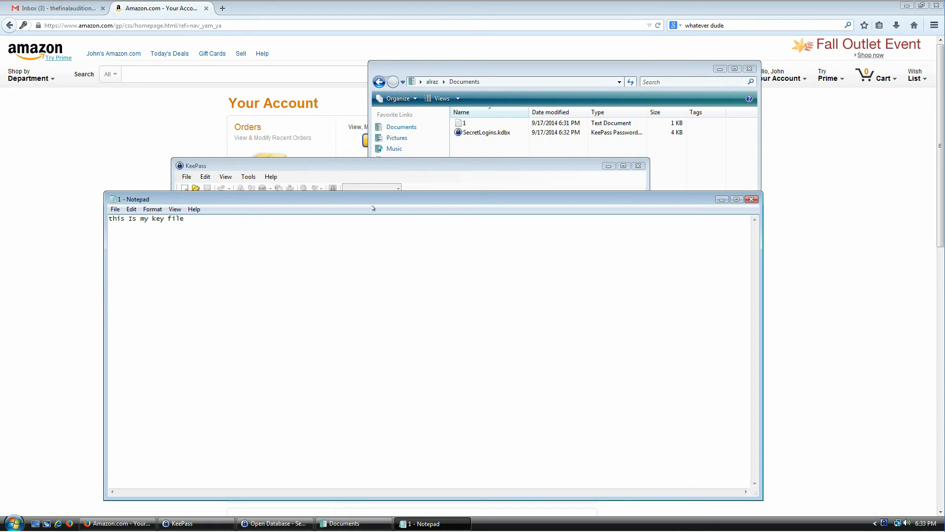
Retry unlocking SecretLogins with the edited 1.txt, dismiss the invalid-key error, and return to the prompt
left_click(427, 172)
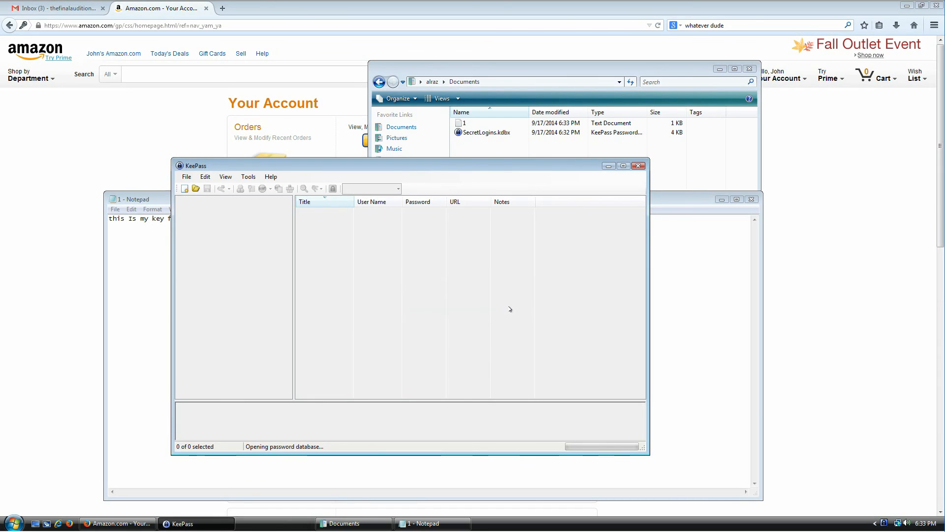
left_click(510, 306)
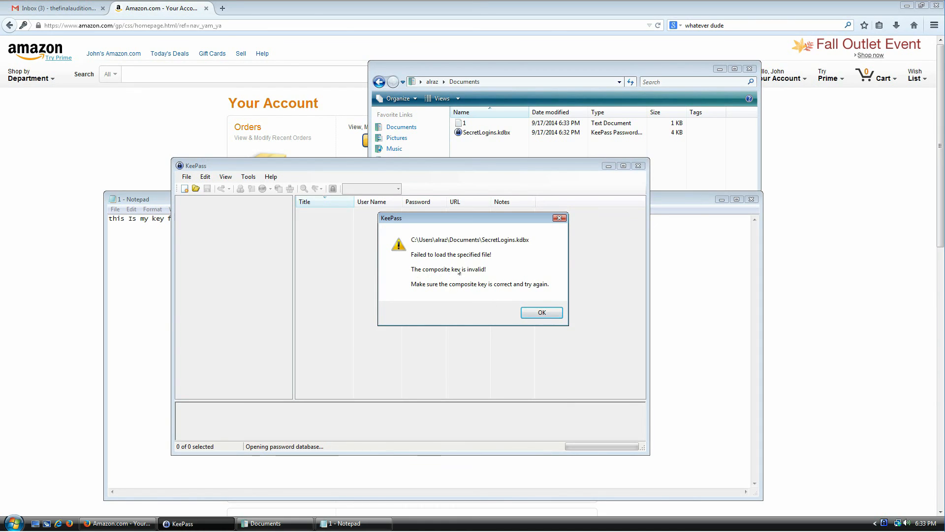
left_click(542, 313)
left_click(148, 269)
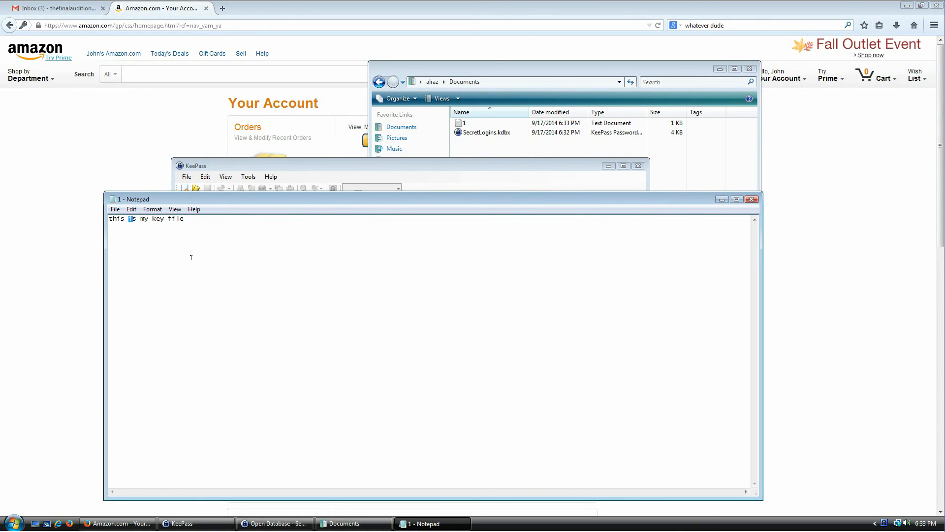
left_click(369, 177)
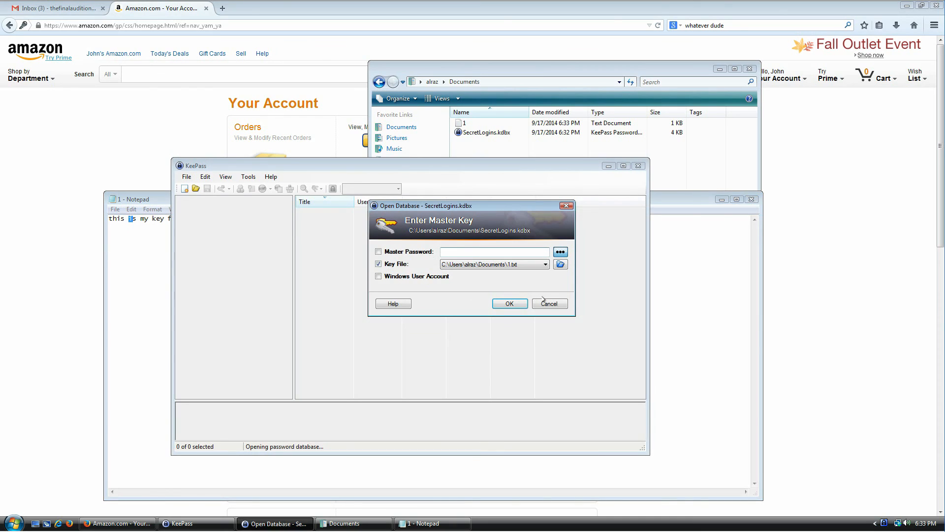